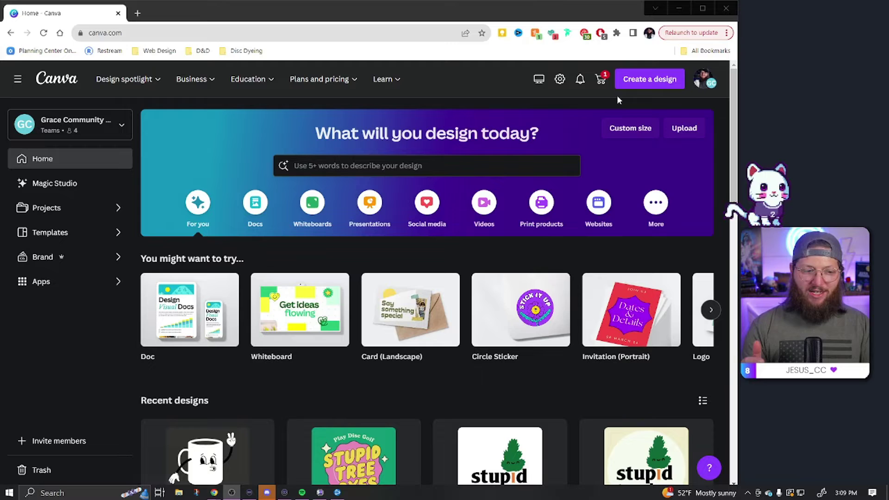
Create a new blank design with a custom size of 1500 × 500 px.
click(644, 81)
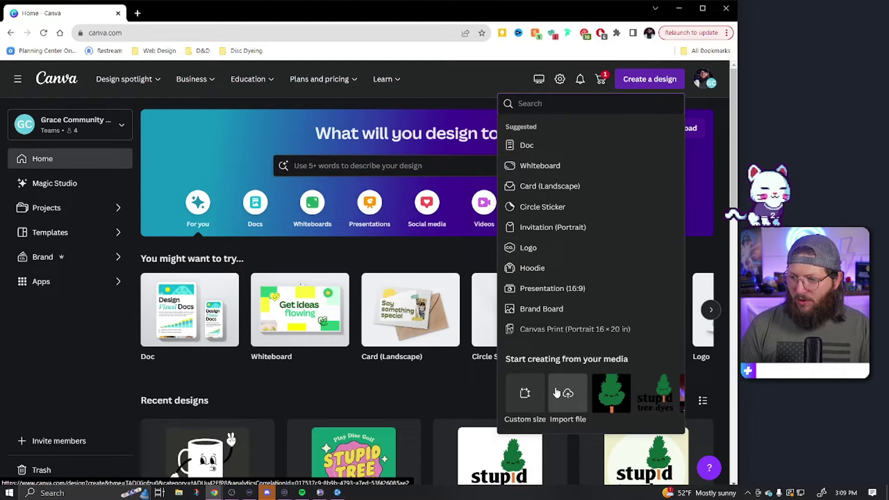
click(525, 393)
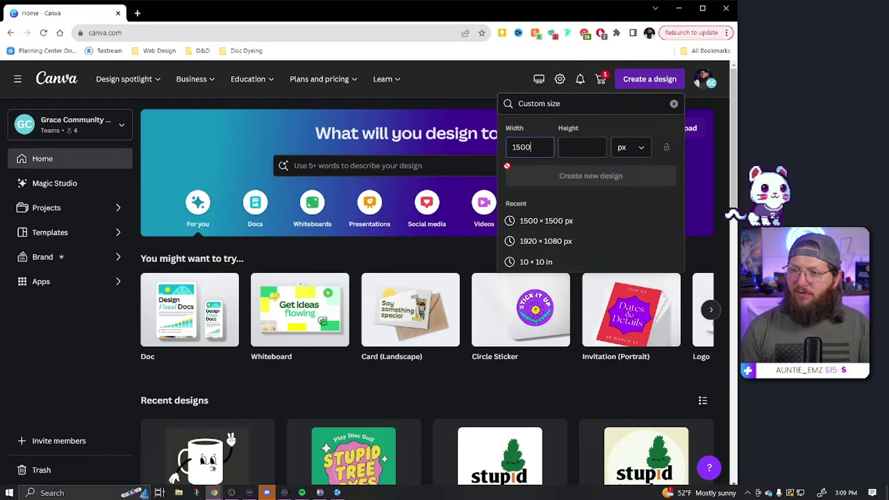
key(Tab)
text(500)
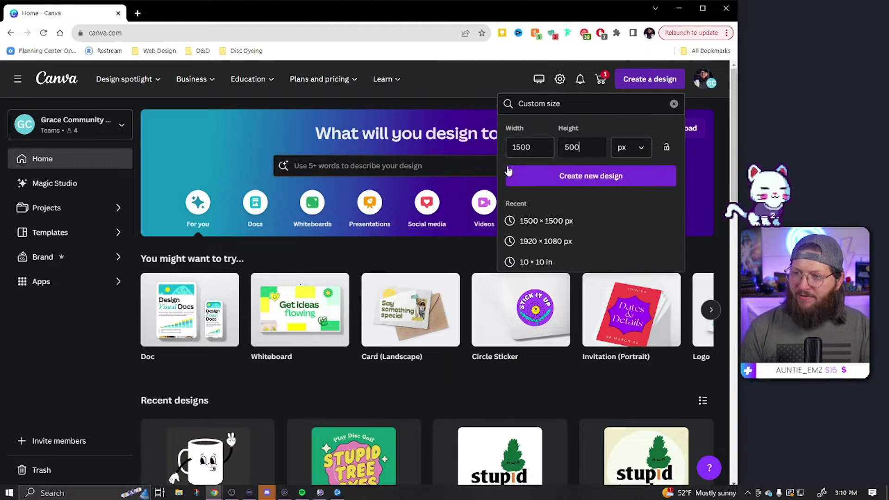
click(522, 180)
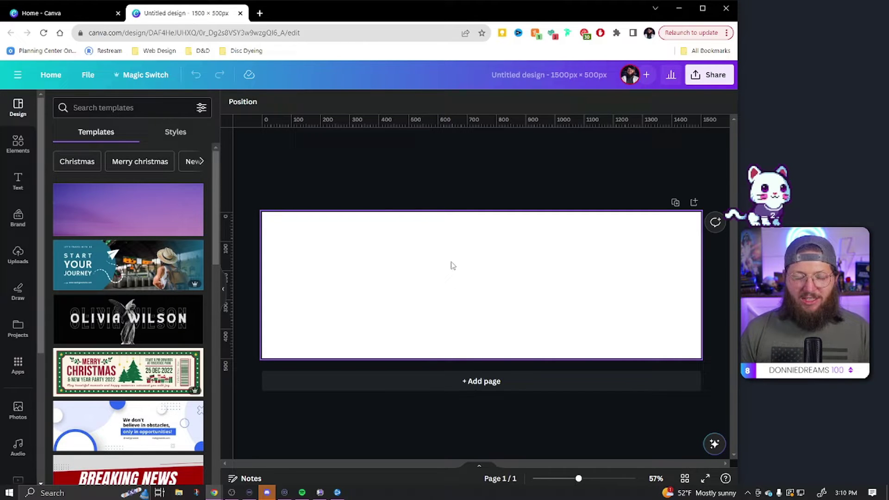
Search the elements library for "mascot" and show all matching graphics.
click(14, 146)
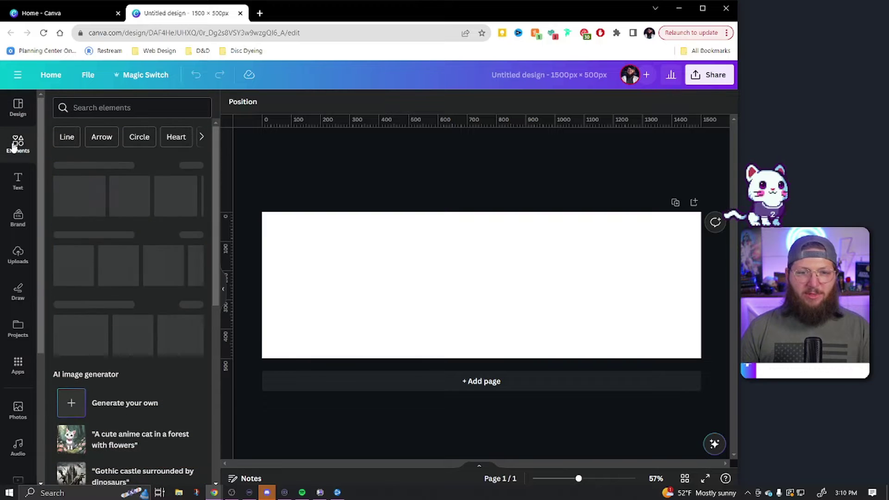
click(116, 108)
text(mascot)
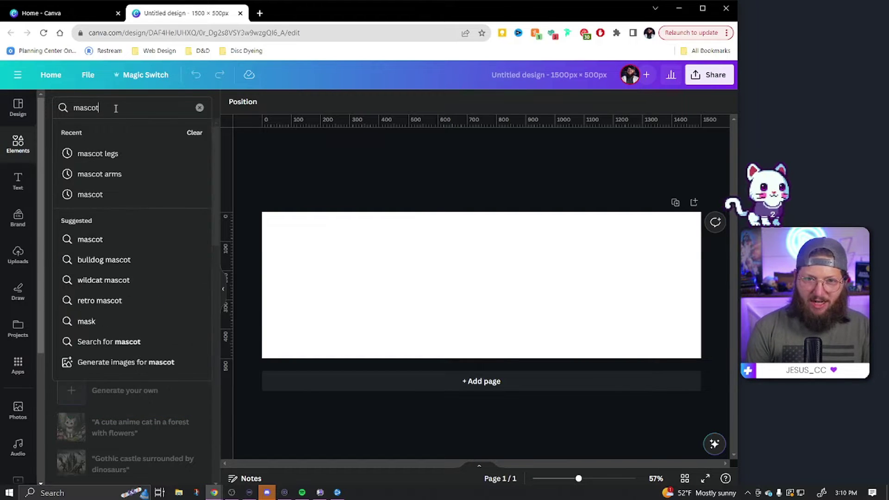
key(Return)
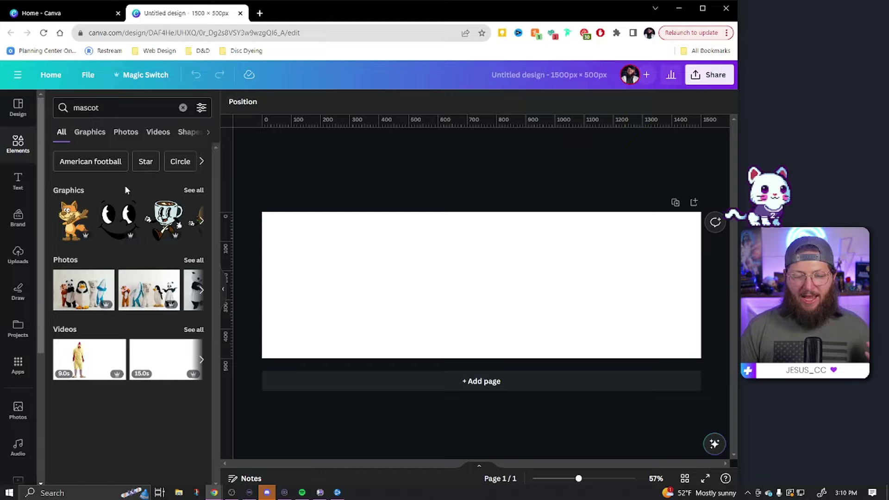
click(195, 190)
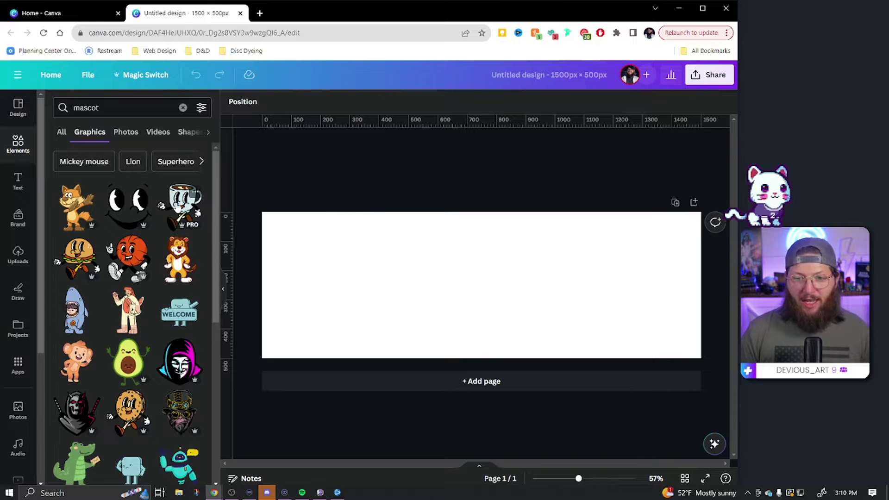
Add the walking coffee mug graphic, move it to the left part of the page and flip it horizontally.
click(182, 207)
drag(511, 278, 377, 279)
click(280, 102)
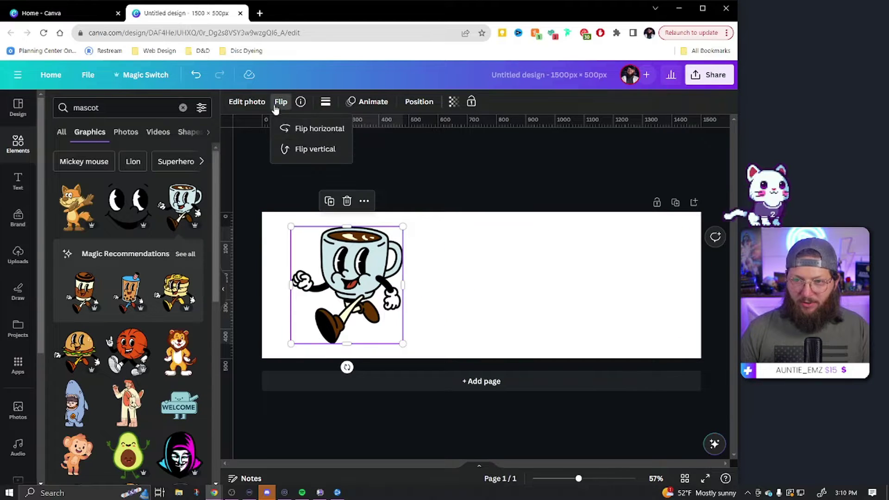
click(312, 131)
click(468, 280)
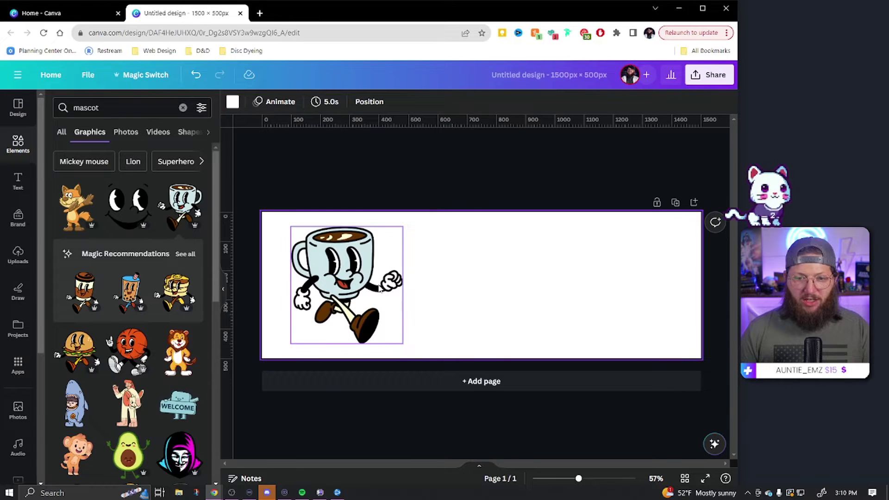
Look through all recommended graphics in the same style as the coffee mug, then return to the mascot results.
click(185, 254)
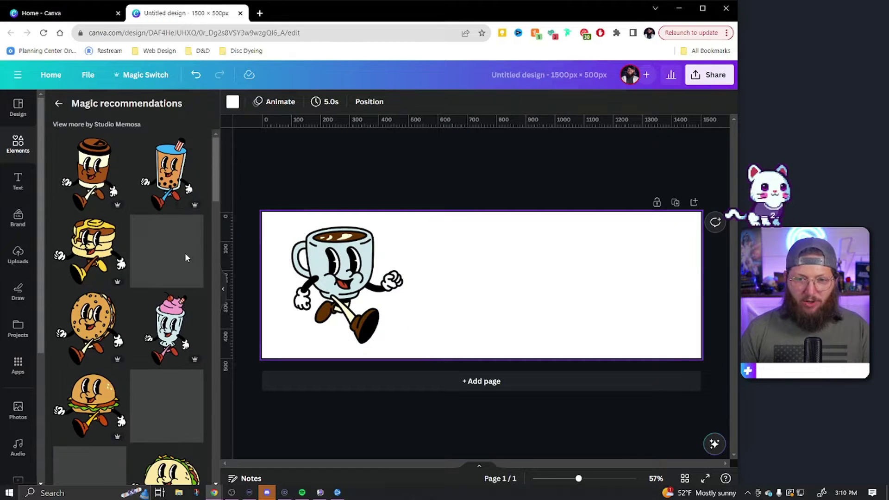
scroll(130, 358, down, 6)
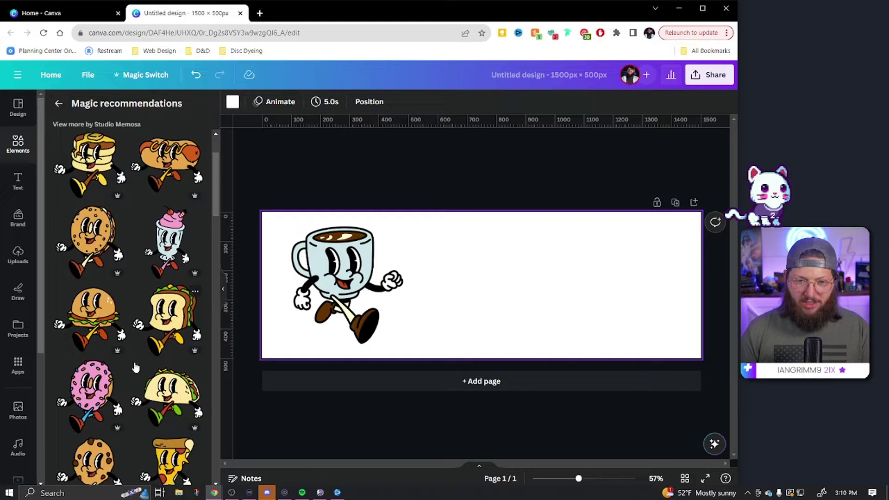
scroll(185, 338, down, 5)
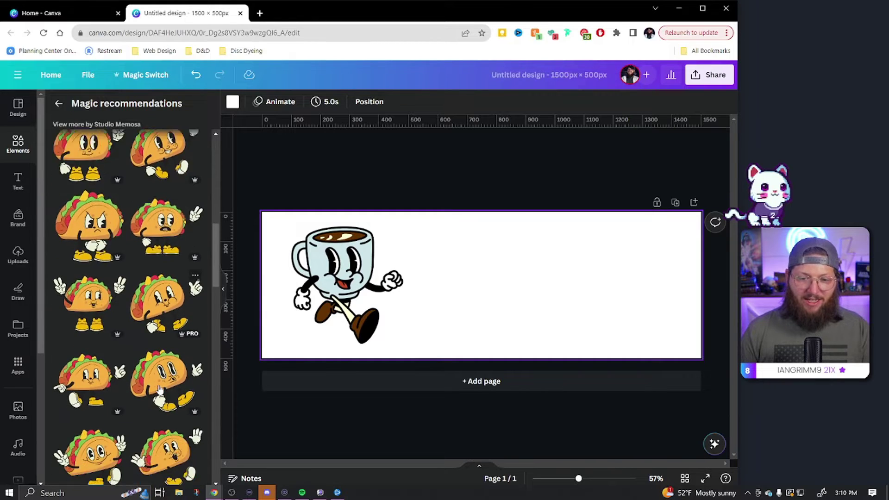
scroll(157, 387, down, 2)
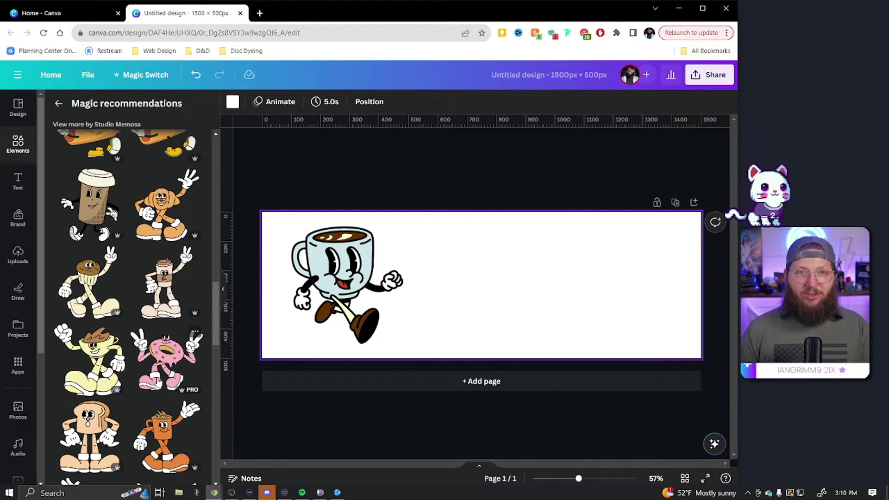
scroll(160, 366, up, 15)
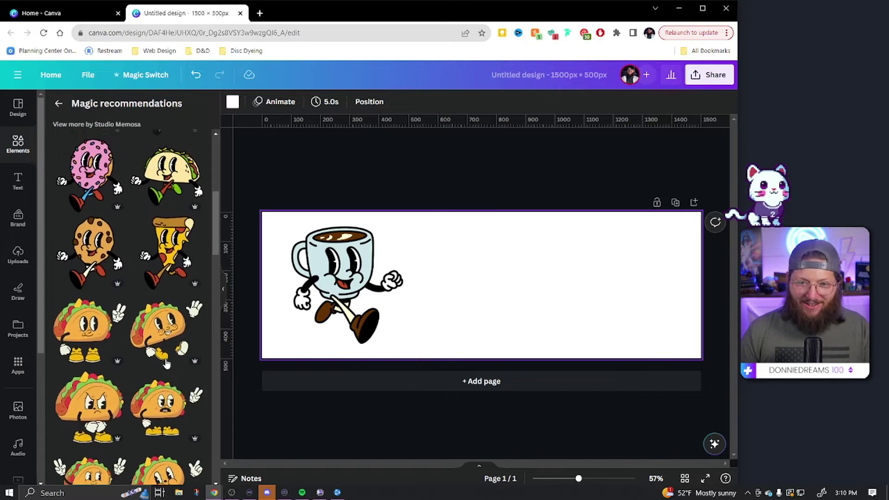
scroll(110, 264, up, 1)
scroll(92, 222, down, 3)
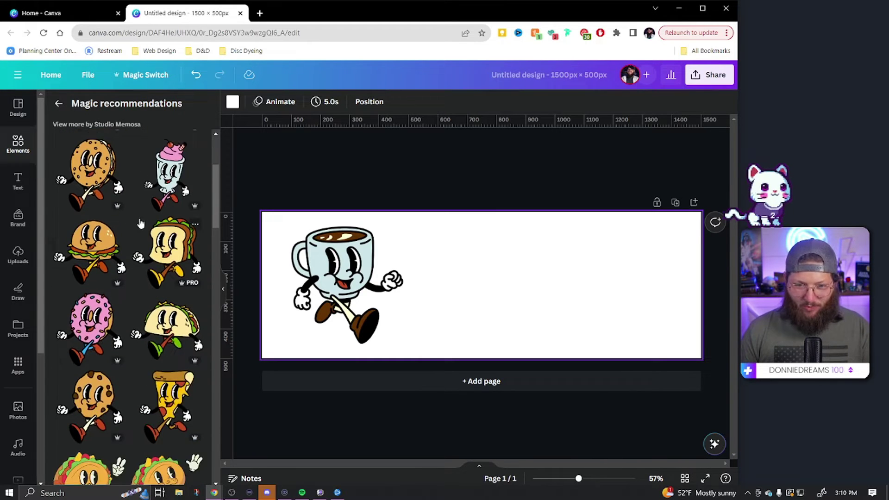
scroll(74, 166, up, 3)
click(58, 103)
Delete the coffee mug from the page and add the smiling cartoon face graphic instead.
click(346, 269)
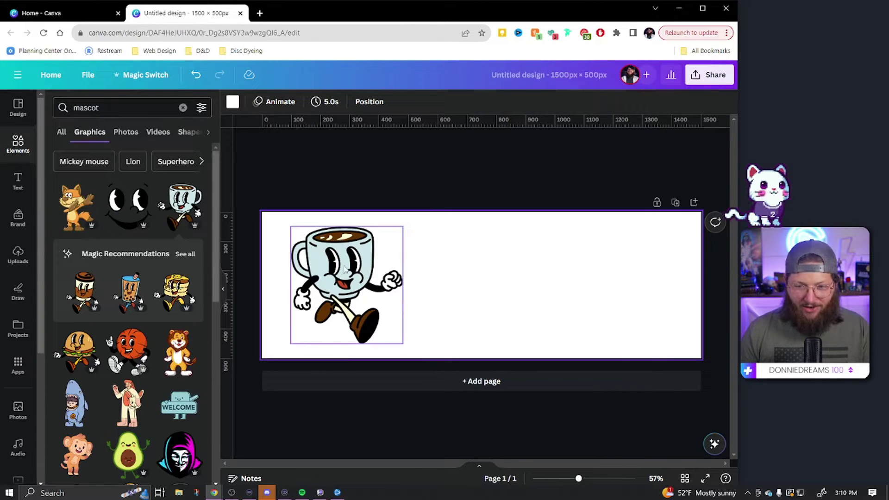
key(Delete)
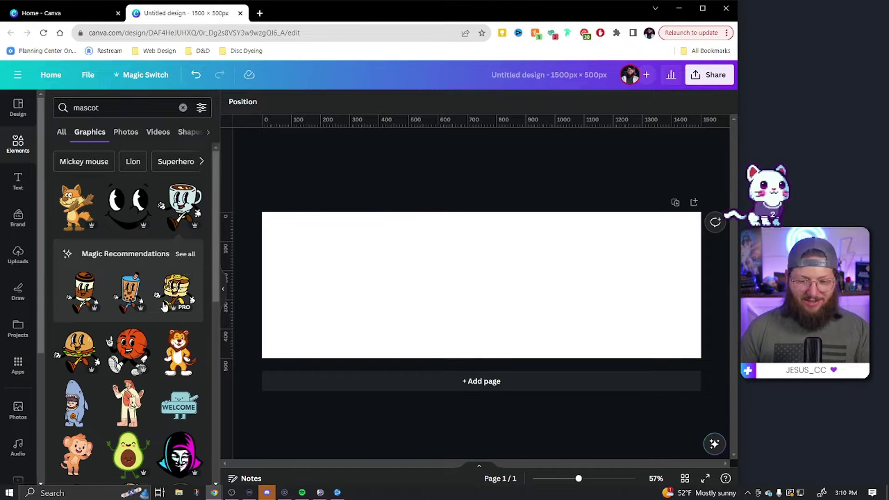
click(132, 214)
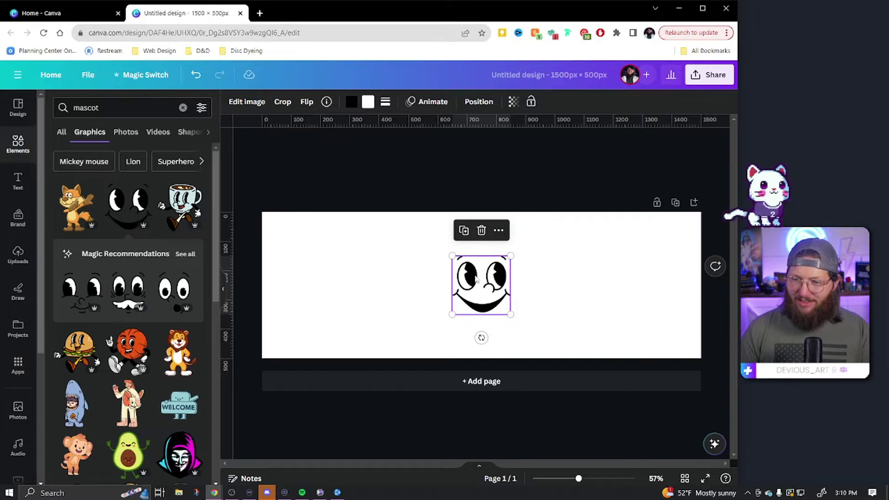
Look through more mascot graphics and the full set of recommended faces matching the smiling cartoon face.
scroll(126, 217, down, 10)
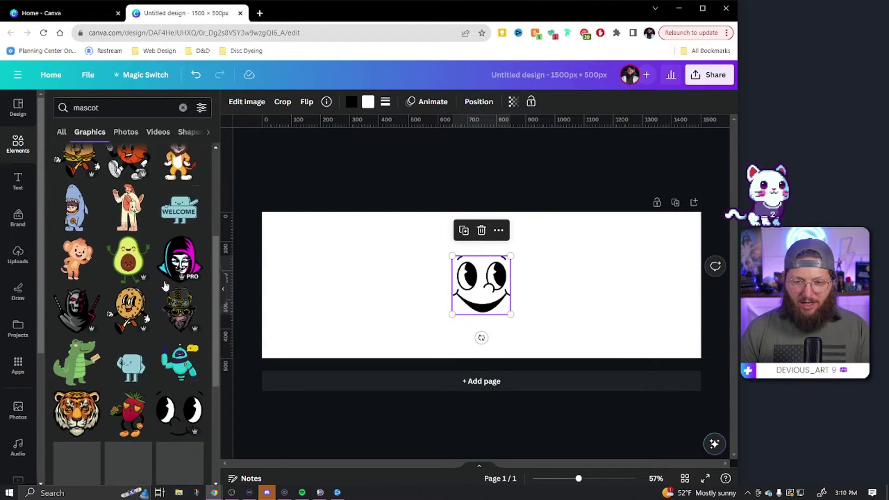
scroll(188, 254, down, 10)
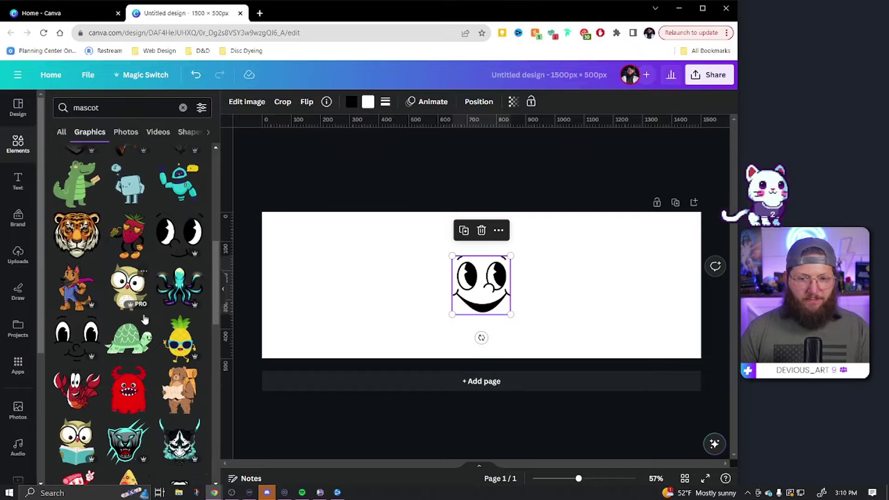
scroll(172, 285, up, 2)
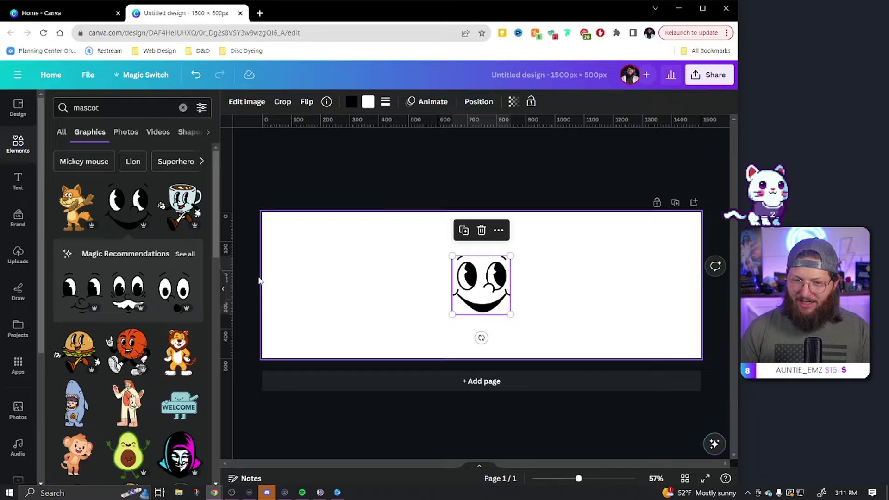
click(185, 255)
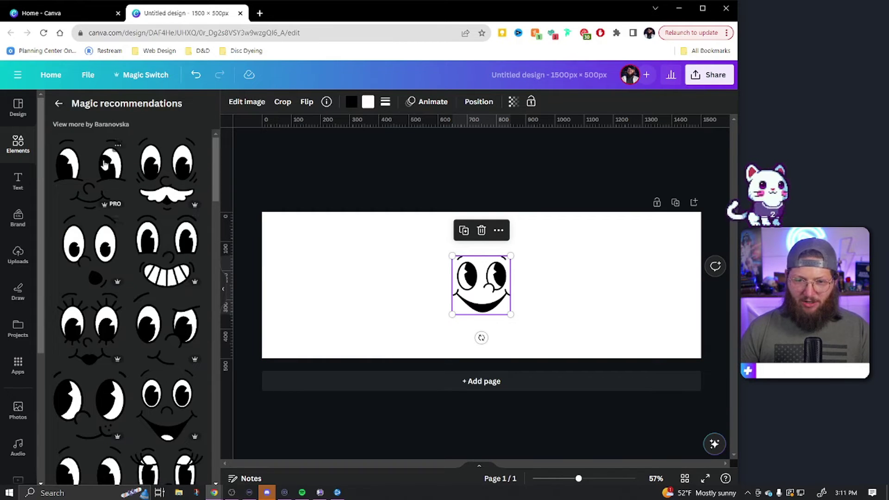
scroll(133, 333, down, 4)
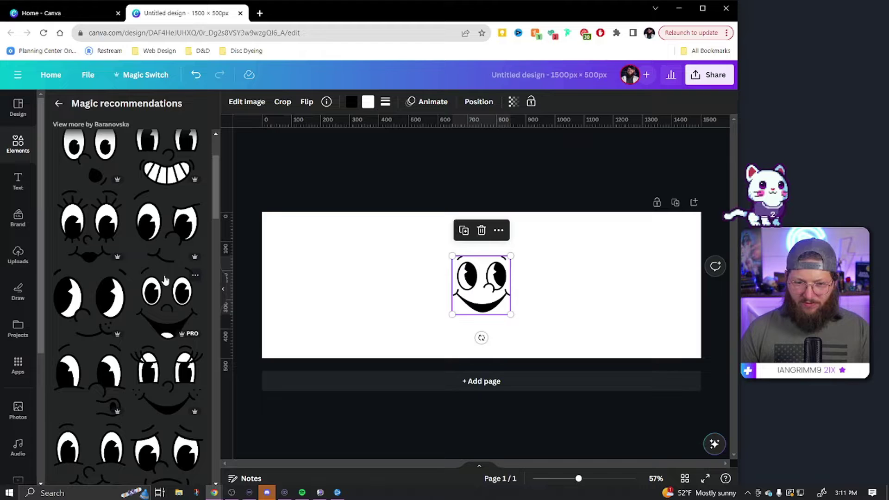
scroll(158, 360, down, 5)
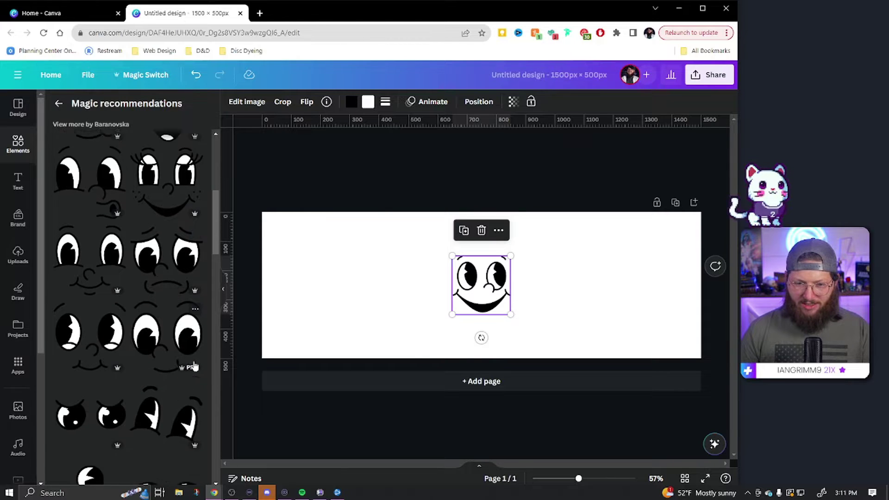
scroll(99, 359, down, 5)
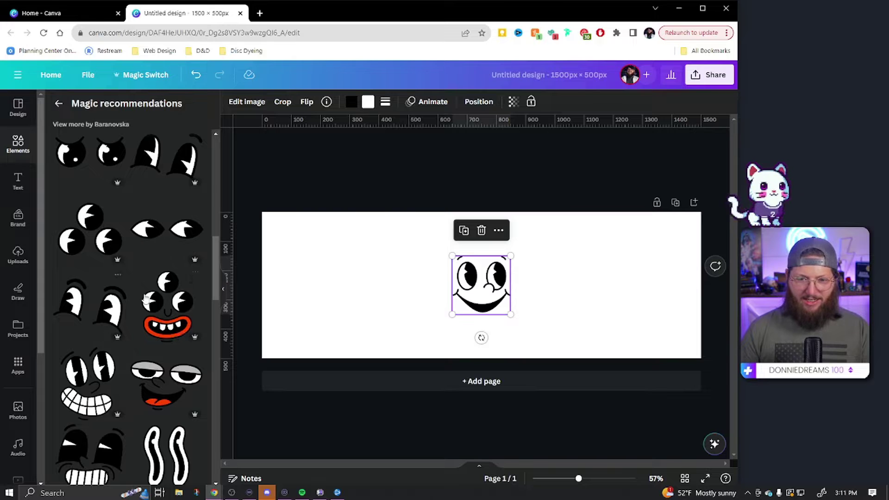
scroll(79, 301, down, 3)
scroll(179, 352, down, 6)
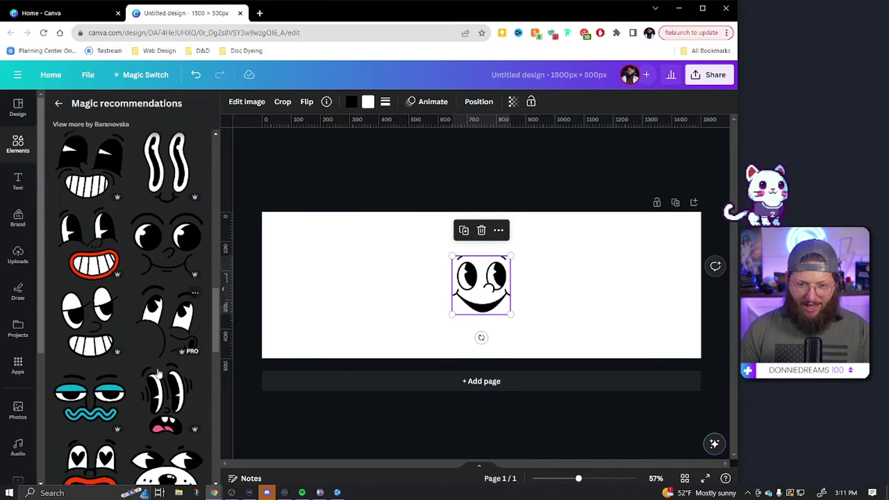
scroll(179, 352, down, 8)
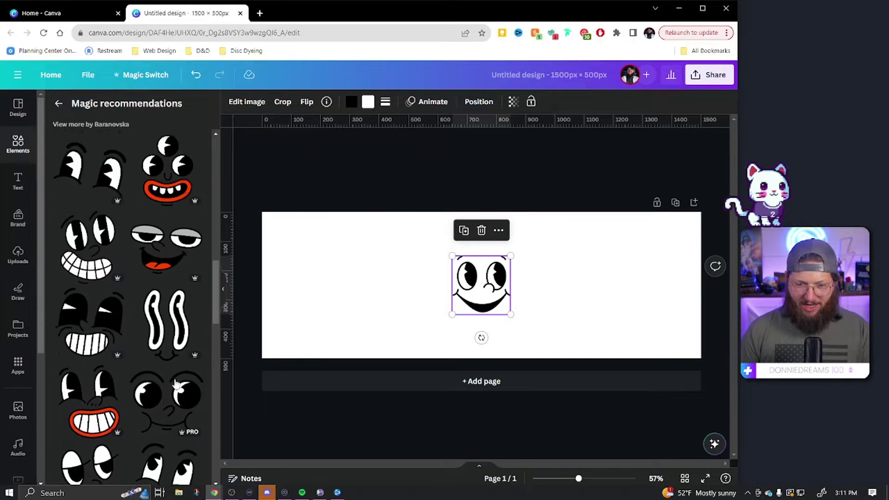
scroll(170, 360, up, 3)
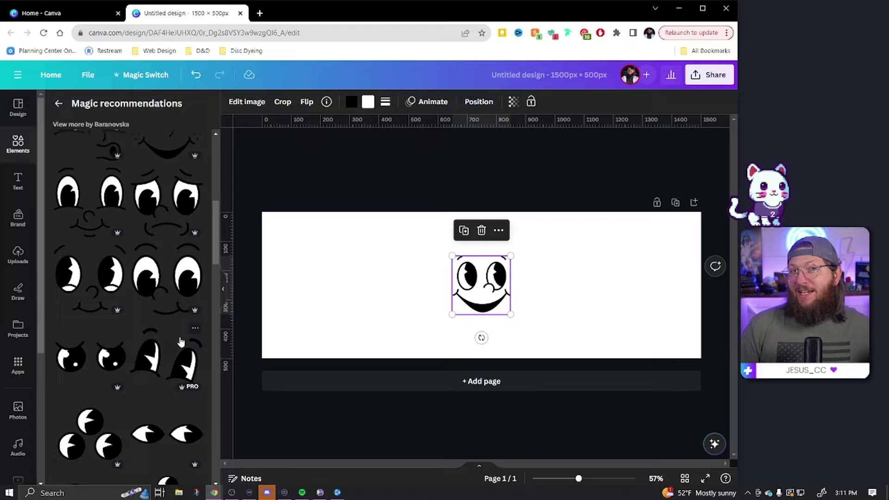
scroll(161, 310, down, 8)
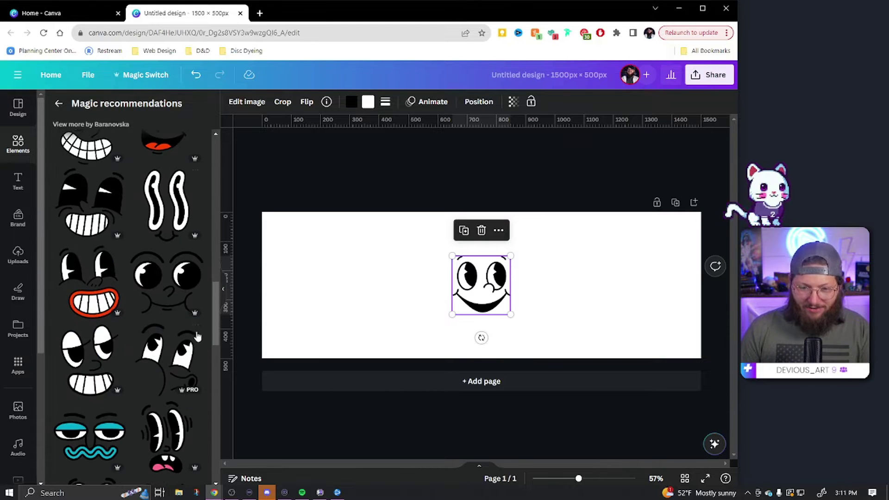
scroll(181, 324, down, 6)
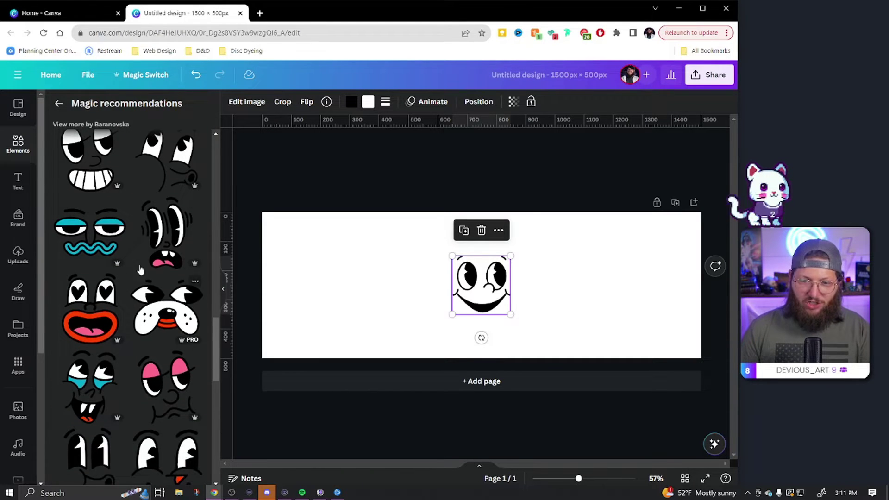
scroll(167, 287, up, 5)
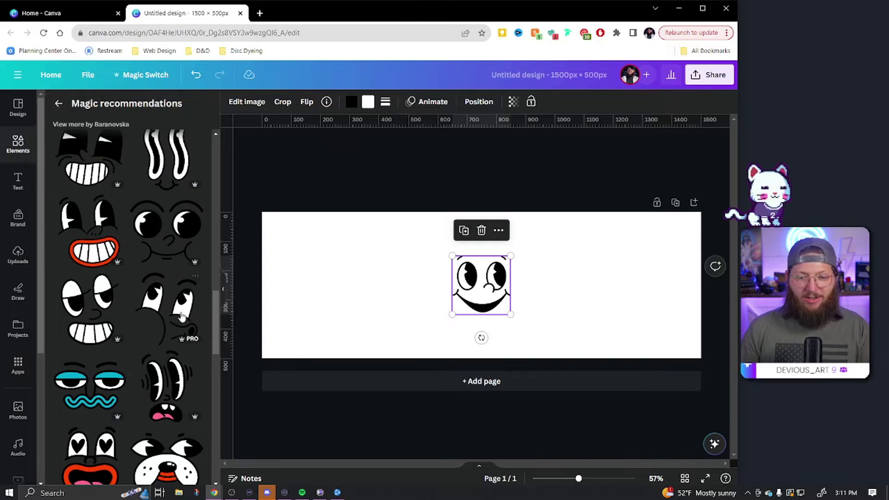
scroll(171, 318, up, 10)
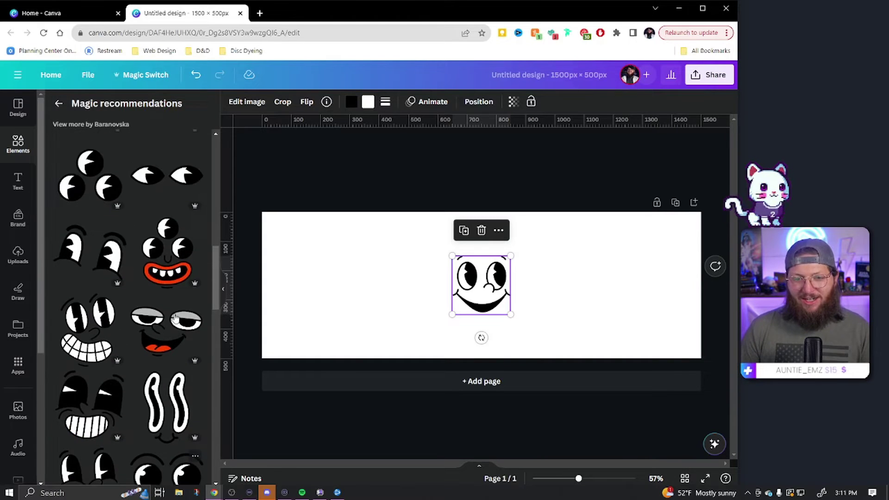
scroll(168, 319, up, 3)
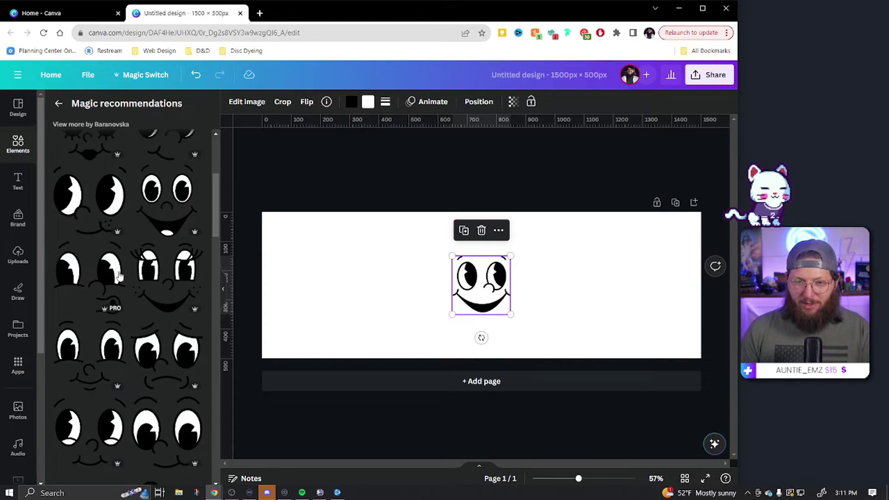
Add the recommended face with the small whistling mouth and place it to the left of the smiling face.
drag(91, 279, 422, 317)
click(422, 317)
click(385, 278)
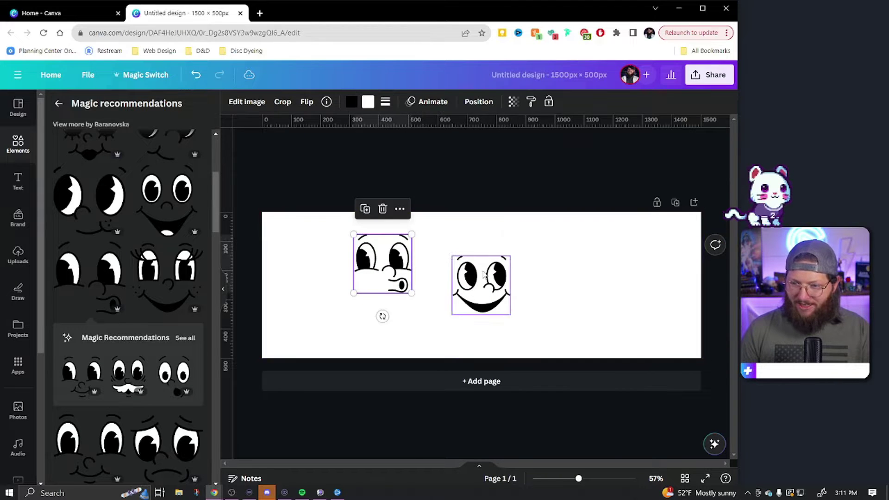
Delete the smiling face, then shrink the whistling face and position it a little left of the page centre.
click(484, 278)
key(Delete)
drag(406, 244, 425, 252)
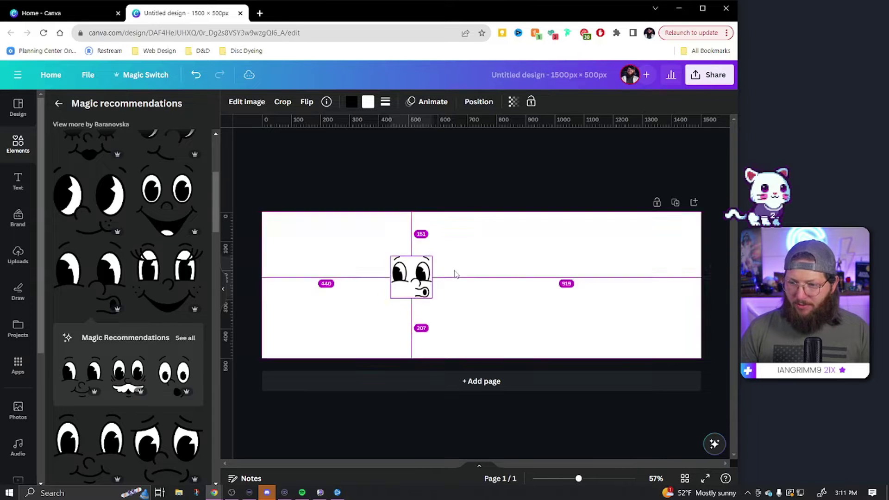
click(457, 278)
click(405, 273)
click(458, 279)
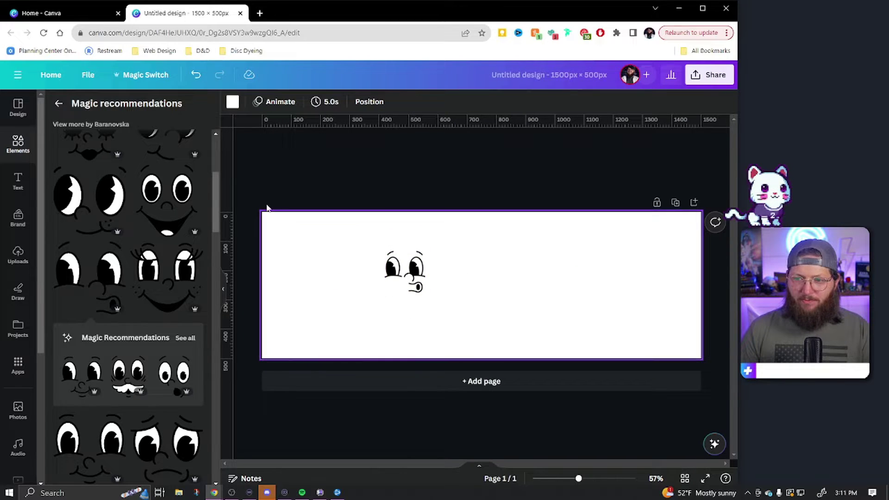
Search the graphics for "mascot arms".
click(58, 106)
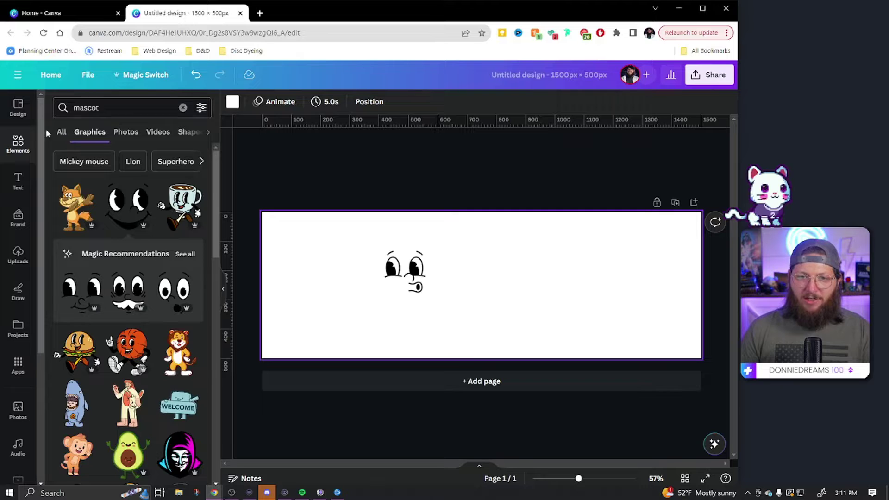
click(109, 108)
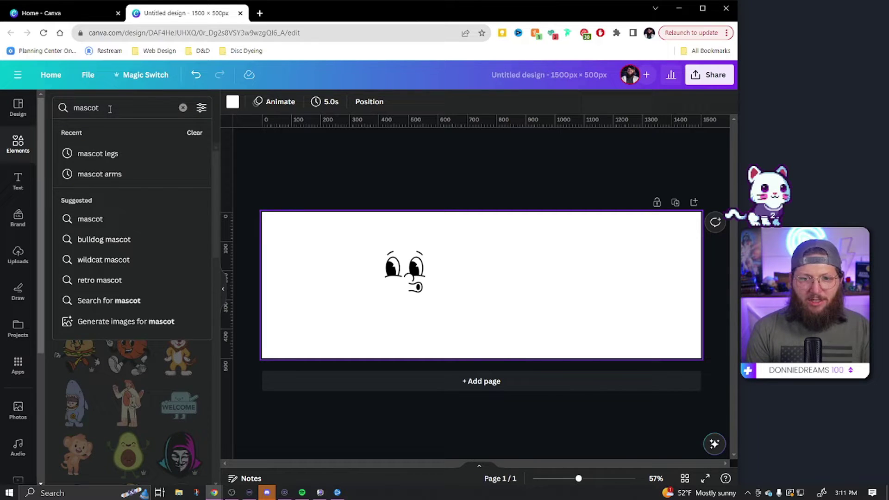
text(arms)
key(Return)
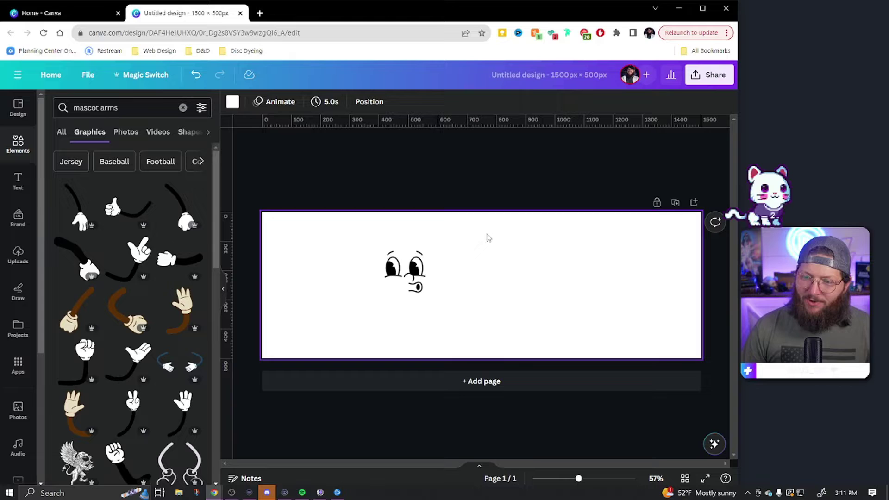
Try the whistling face flipped horizontally, then flip it back to its original direction.
drag(385, 238, 454, 310)
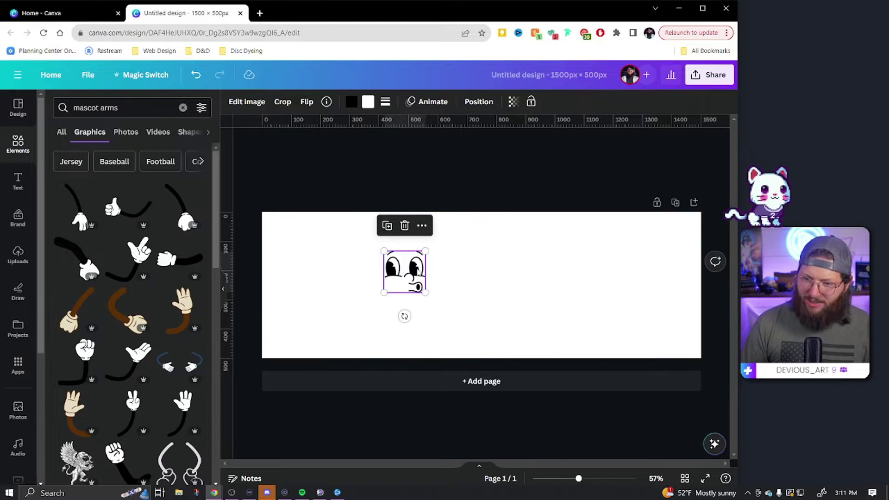
click(307, 102)
click(324, 130)
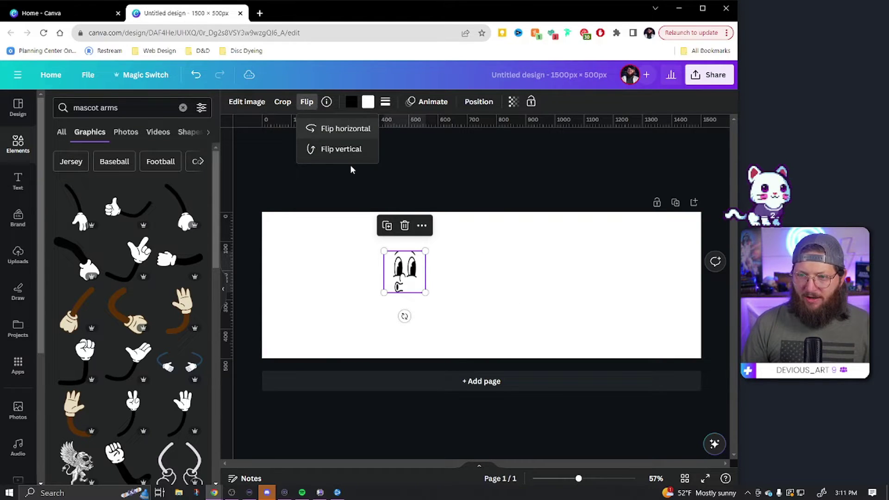
click(353, 129)
click(439, 266)
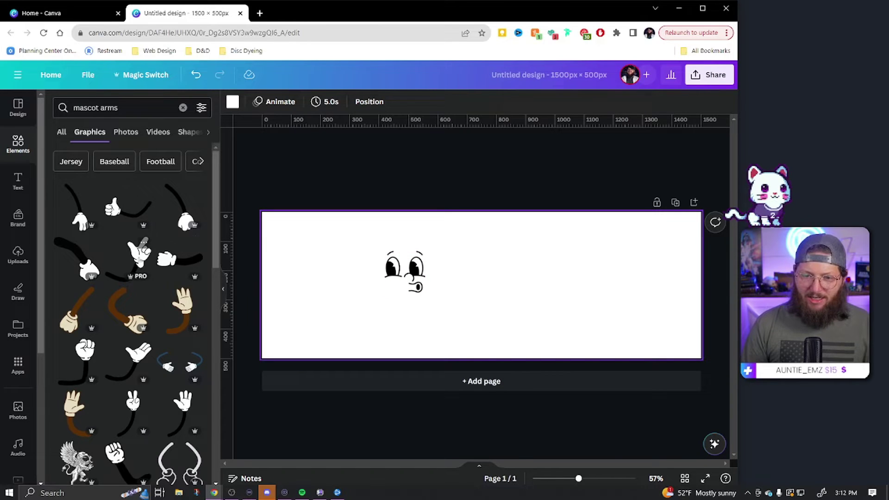
Add the bent arm with the raised pointing hand, place it to the right of the face and scale it down.
click(139, 255)
drag(495, 300, 482, 295)
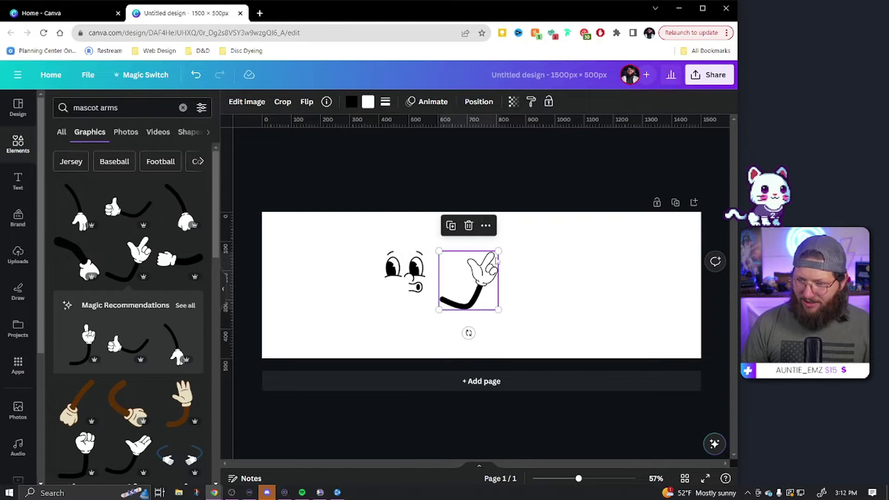
drag(499, 251, 463, 281)
click(555, 298)
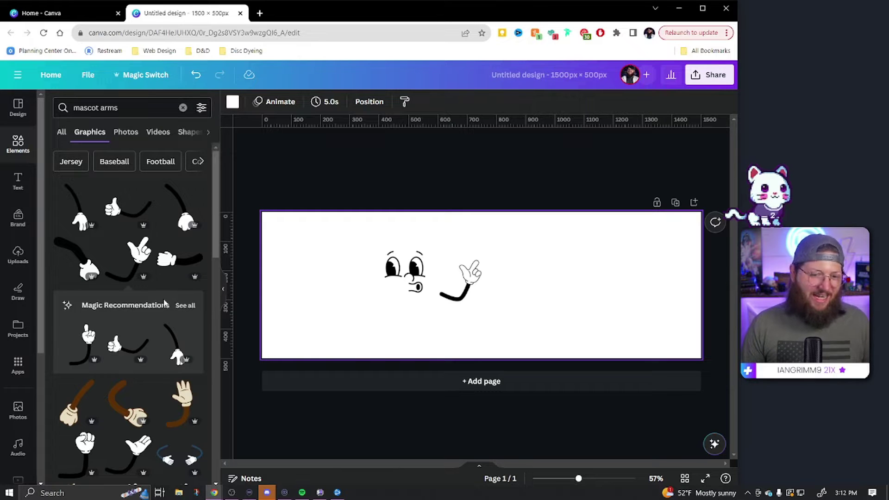
From the full set of recommended arms, add the lowered arm with the open hand and place it to the left of the face.
click(183, 307)
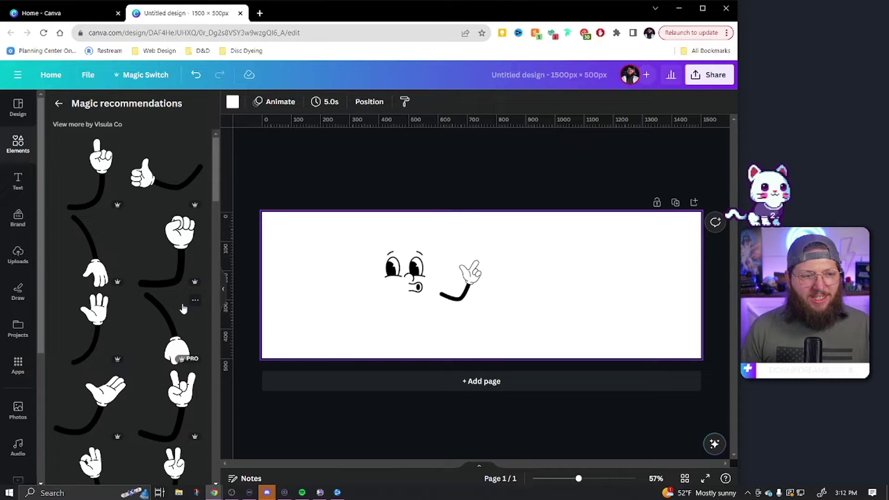
scroll(149, 329, down, 1)
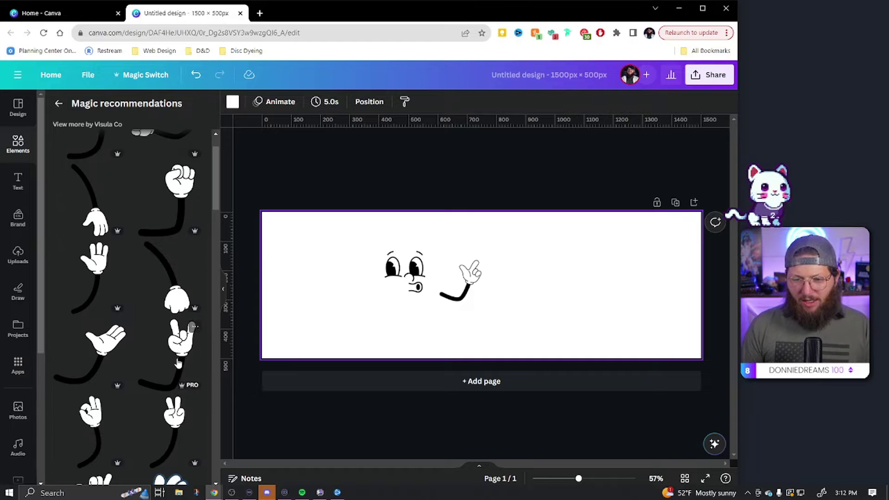
scroll(139, 278, up, 1)
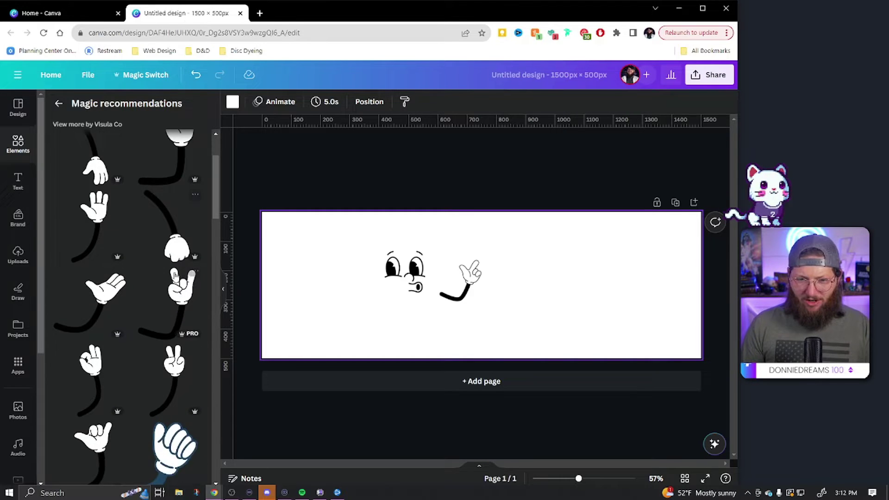
click(91, 258)
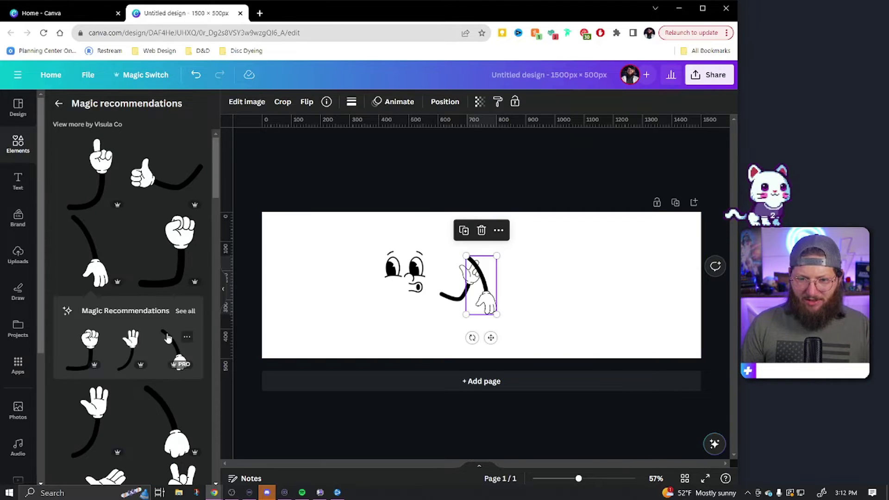
drag(503, 307, 351, 292)
Flip the lowered arm horizontally, scale it down and position it just left of and below the face.
click(307, 102)
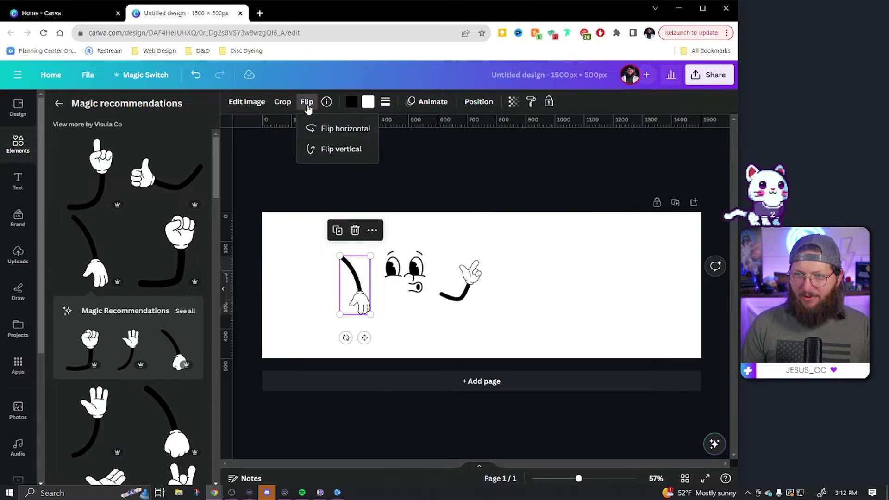
click(315, 128)
drag(359, 274, 363, 272)
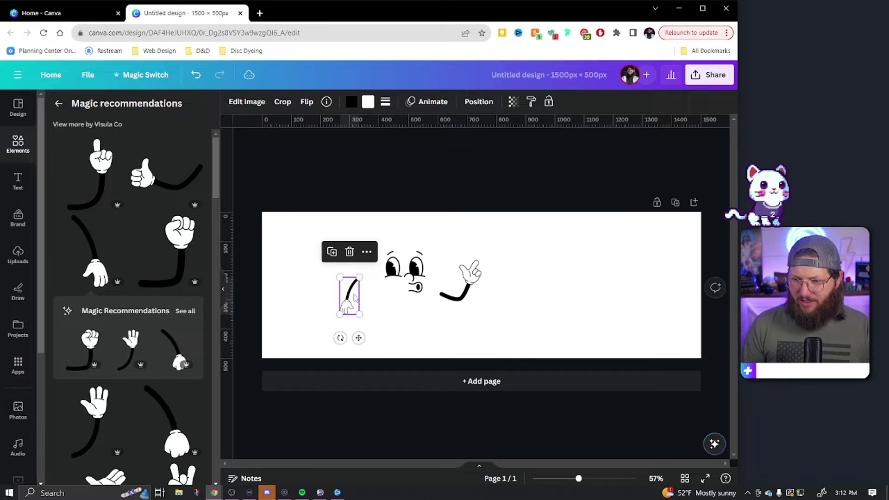
drag(351, 303, 360, 320)
click(552, 341)
Move the pointing arm on the right of the face up slightly.
drag(485, 292, 485, 287)
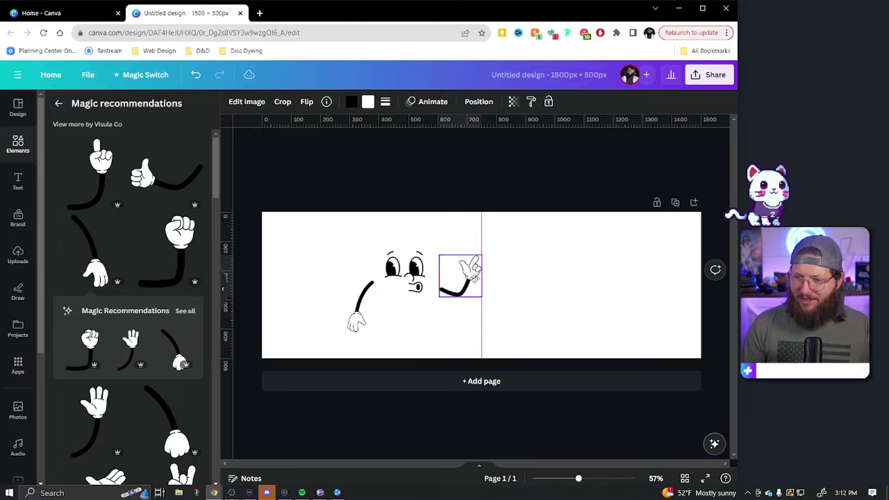
click(565, 303)
drag(296, 230, 515, 332)
Search the graphics for "mascot legs" and look through the results.
click(59, 103)
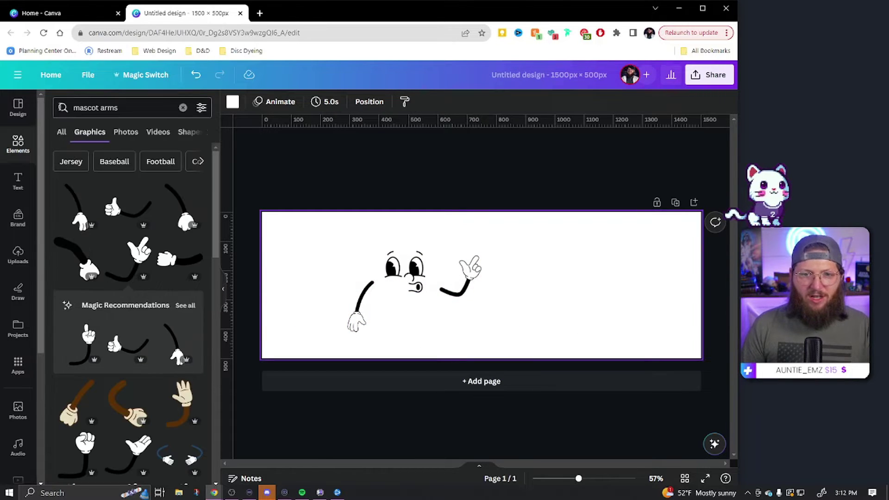
click(113, 109)
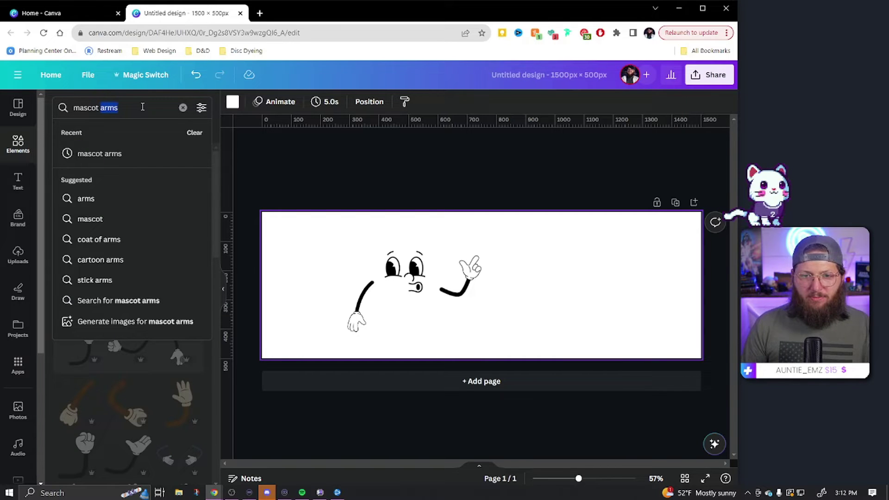
text(legs)
key(Return)
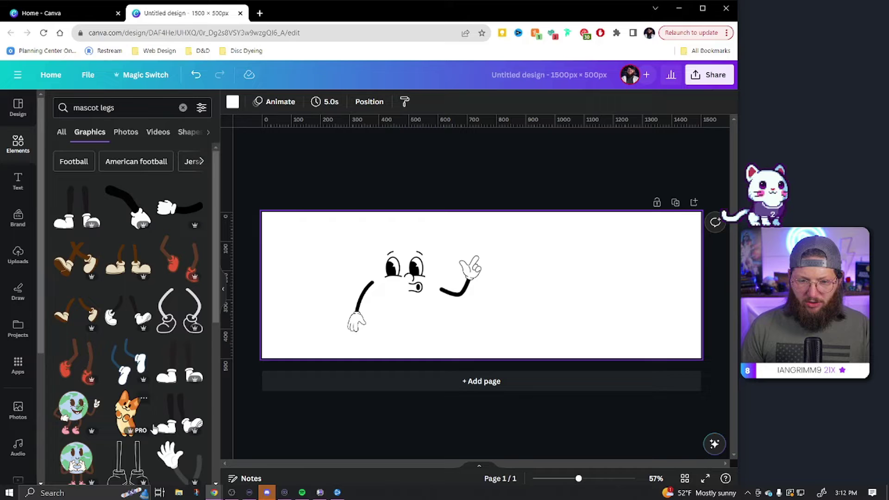
scroll(143, 362, down, 4)
scroll(144, 362, up, 4)
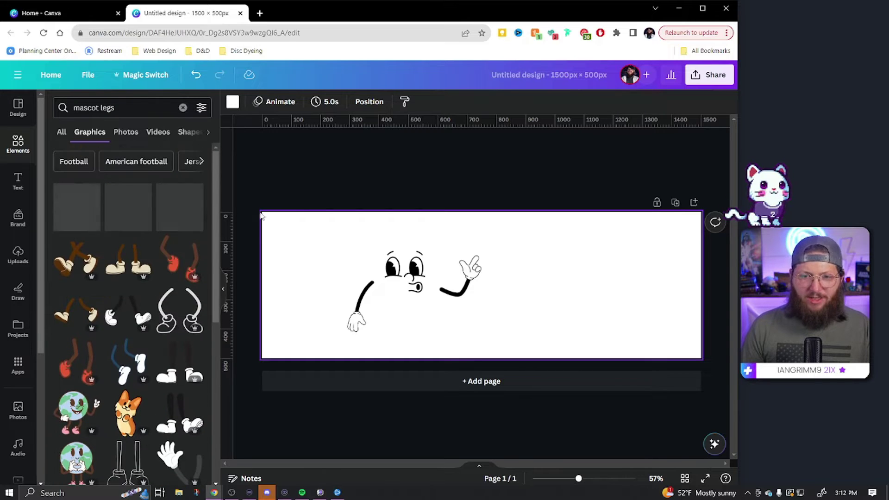
Add the standing legs with white boots, set them aside near the page's right end and browse all their recommended graphics.
click(81, 207)
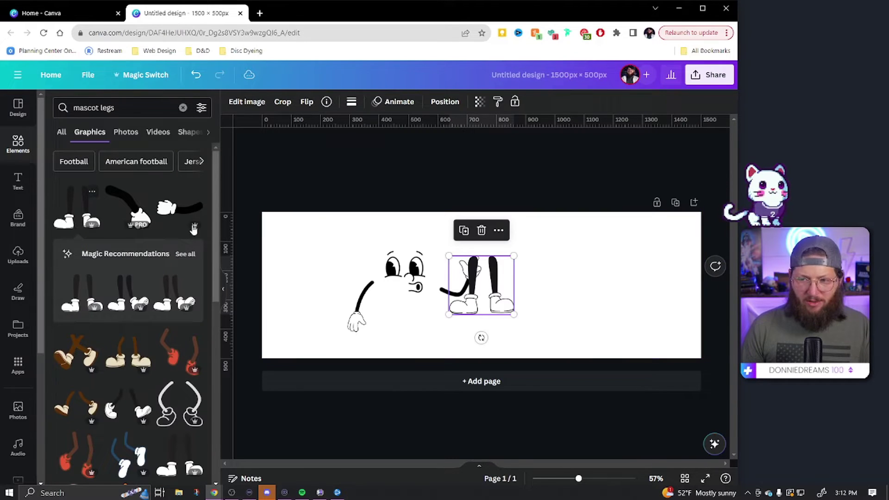
click(187, 255)
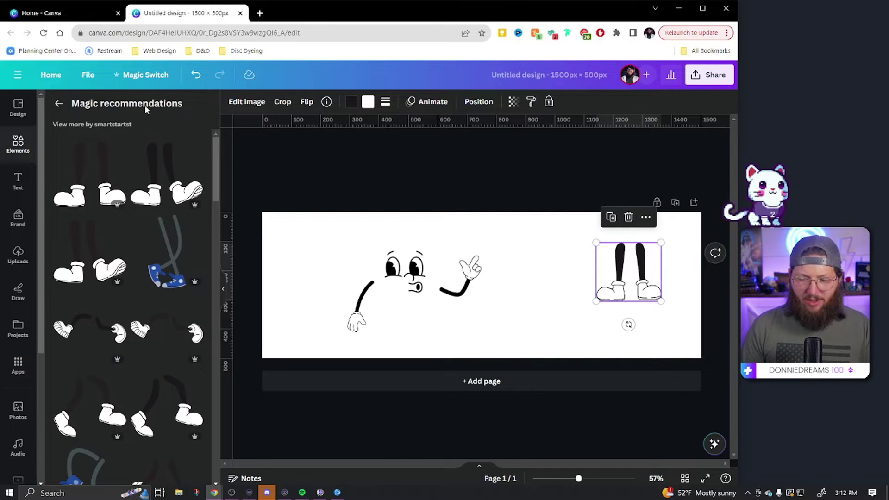
scroll(152, 334, down, 2)
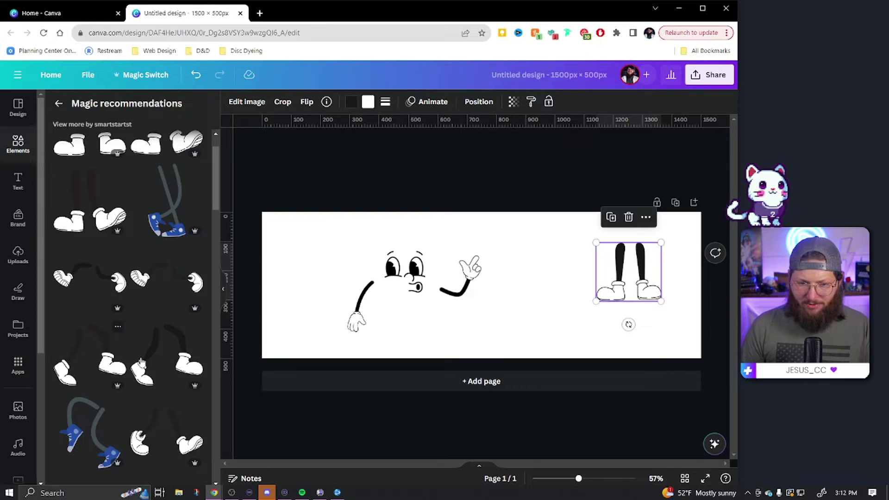
Add the recommended walking legs beneath the face, and move the face and both arms up slightly together.
click(175, 359)
drag(513, 268, 410, 326)
drag(374, 249, 485, 320)
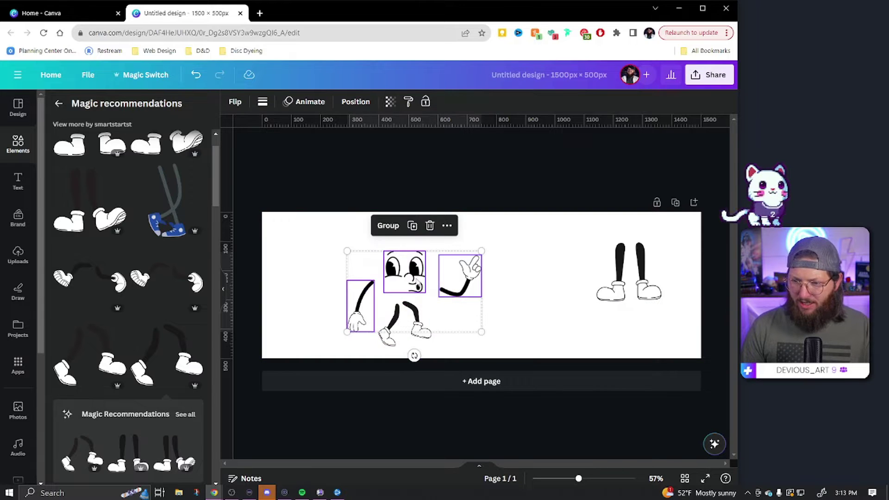
drag(414, 278, 415, 265)
Enlarge the walking legs slightly and adjust their position beneath the face.
click(417, 327)
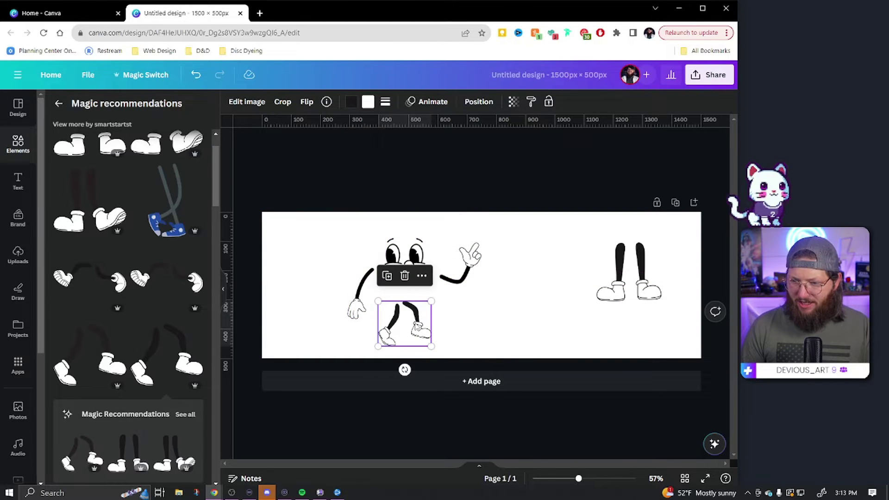
drag(430, 302, 437, 296)
click(482, 325)
click(408, 325)
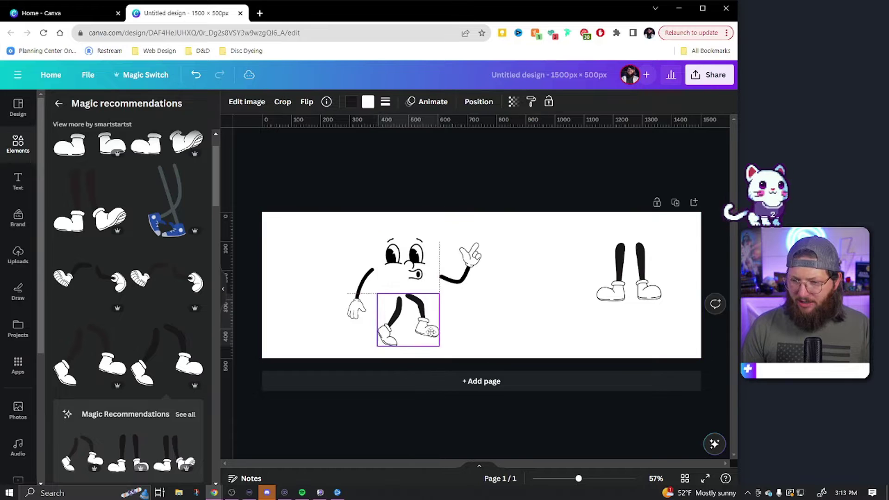
click(495, 341)
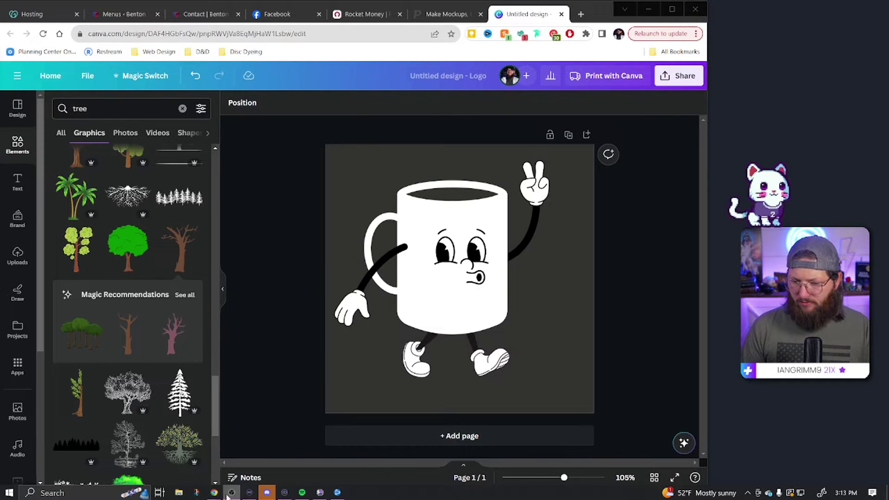
Using the mug mascot in the other design as reference, add the recommended walking legs with the visible sole beneath the face.
mouse_move(229, 495)
click(313, 457)
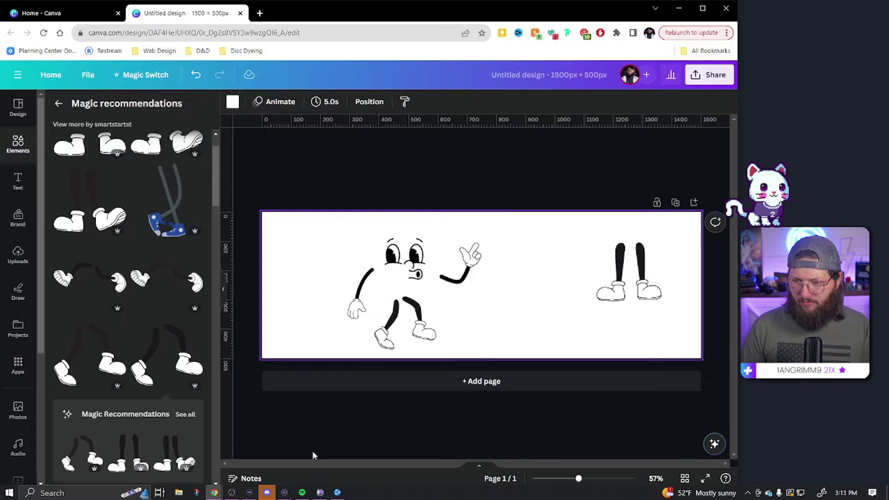
scroll(171, 361, up, 1)
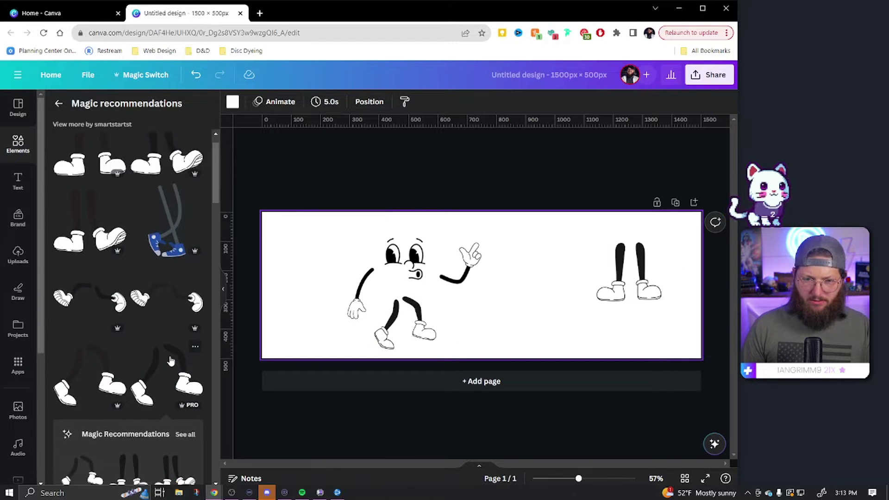
scroll(171, 361, down, 4)
scroll(177, 321, down, 4)
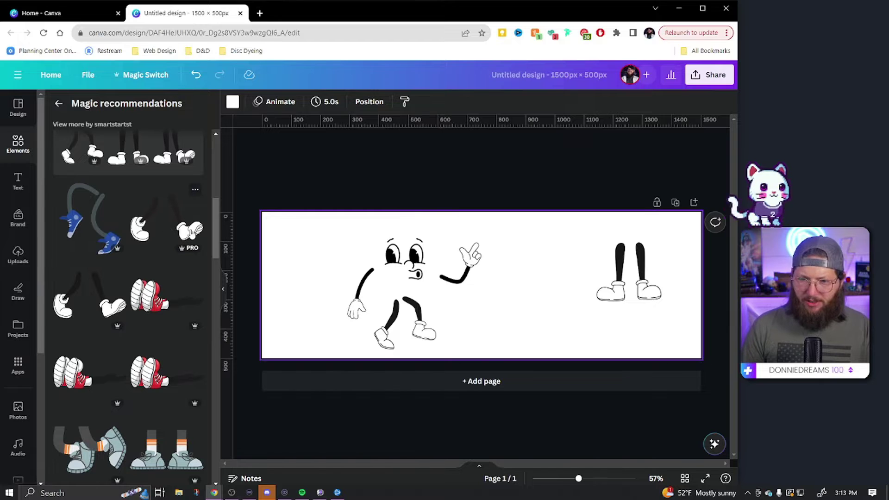
click(167, 218)
drag(577, 225, 429, 338)
Delete the earlier walking legs and the spare standing legs near the page's right end.
click(414, 339)
key(Delete)
click(560, 310)
click(597, 260)
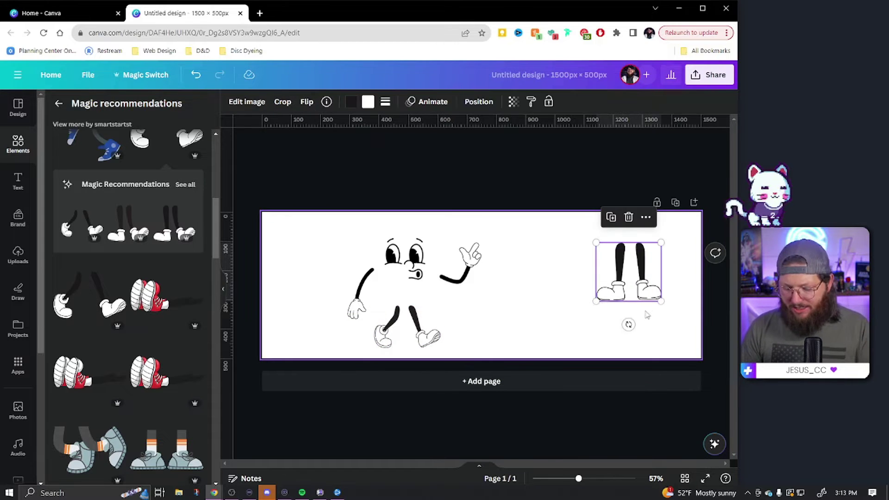
key(Delete)
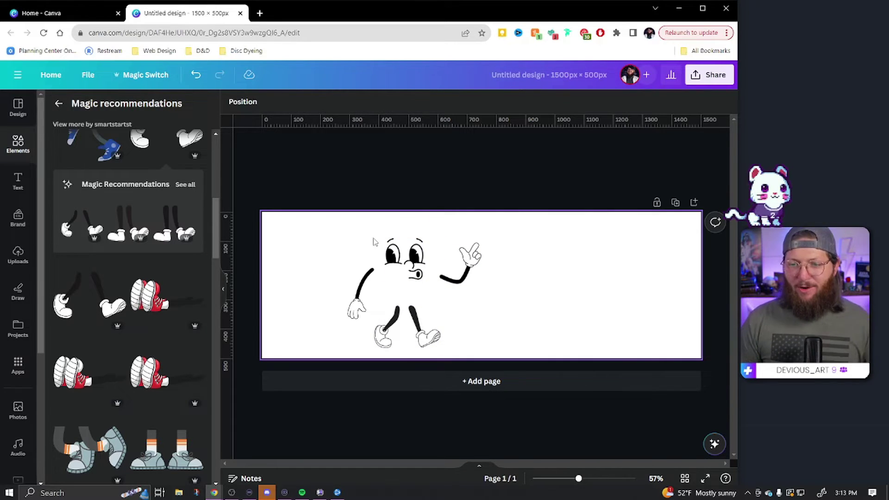
Search the graphics for marshmallow and place the pink marshmallow over the face as the mascot's body.
click(59, 106)
triple_click(133, 110)
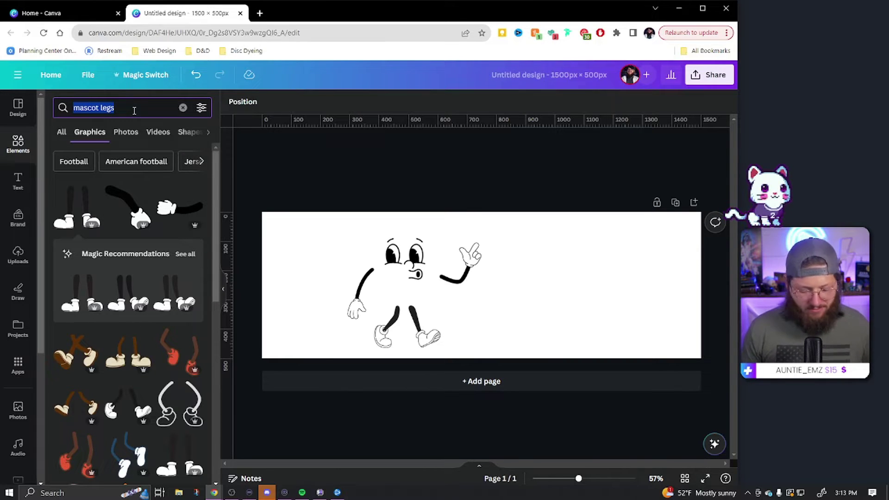
text(marshmallow)
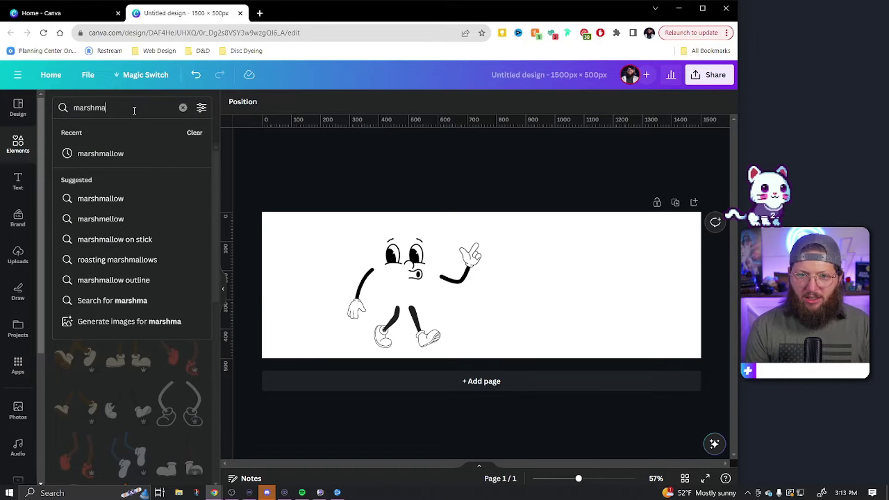
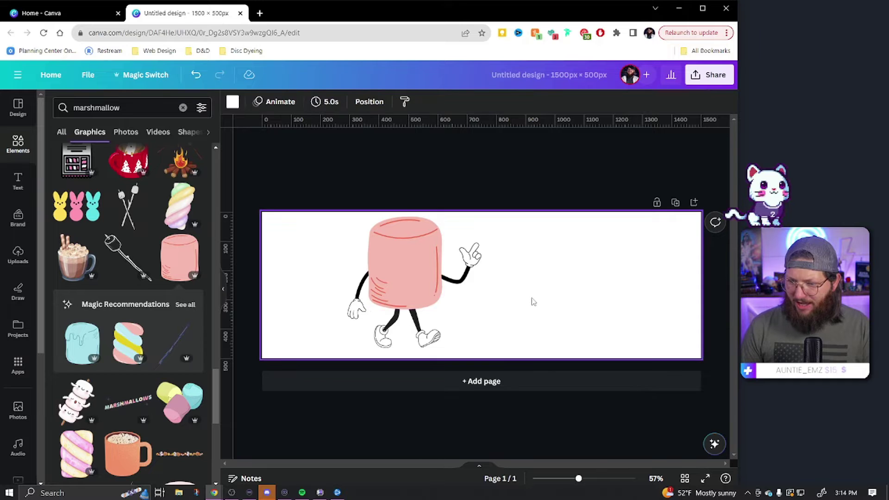
Reorder the layers so the pink marshmallow sits behind the legs, both arms and the face.
drag(580, 482, 595, 479)
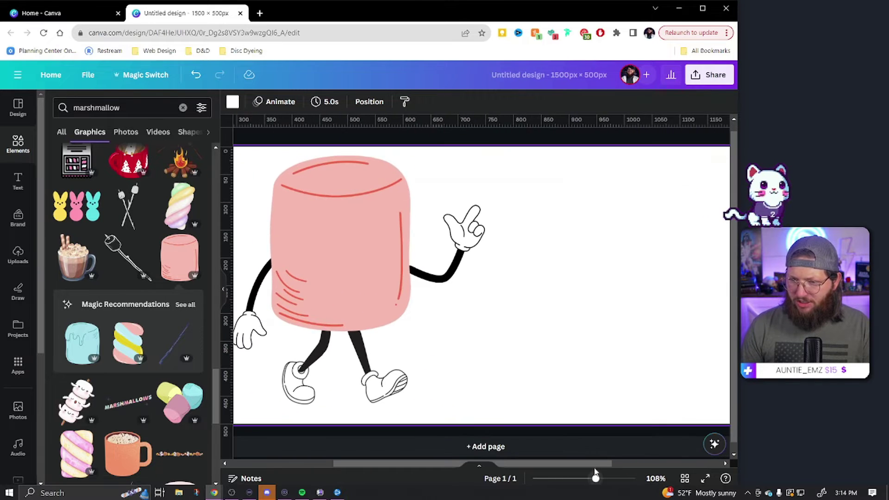
scroll(574, 372, left, 2)
scroll(573, 371, left, 2)
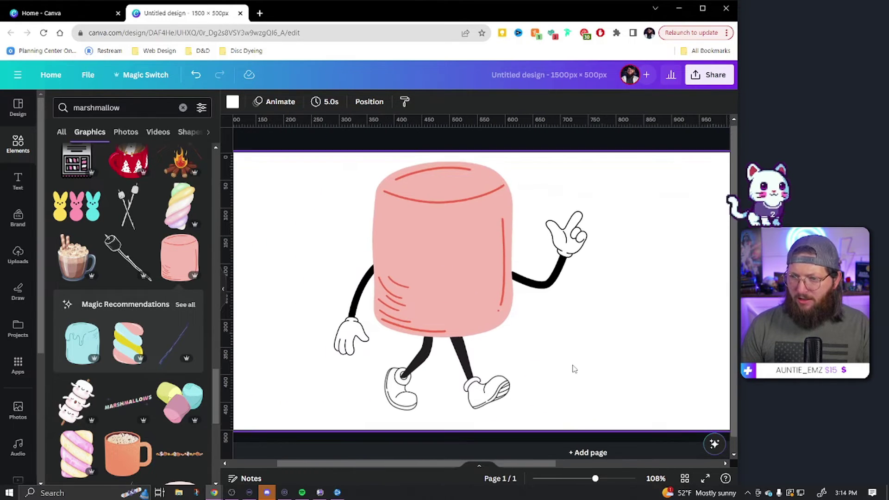
click(468, 282)
click(480, 105)
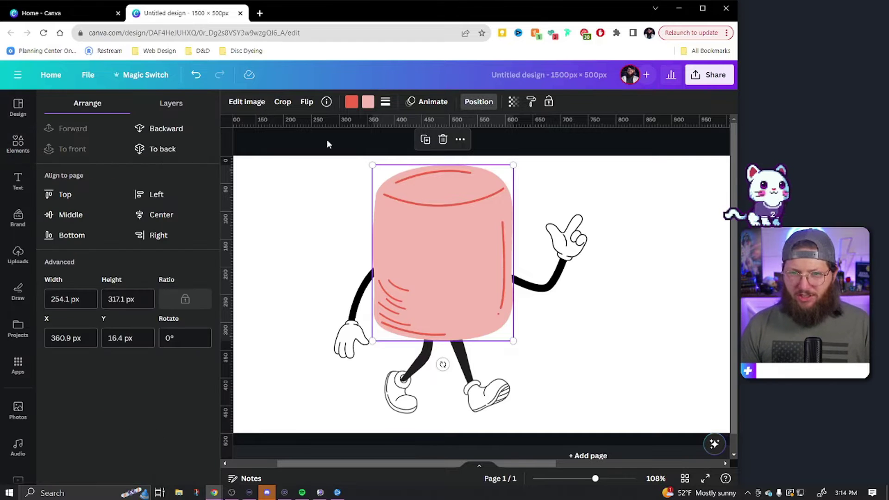
click(171, 106)
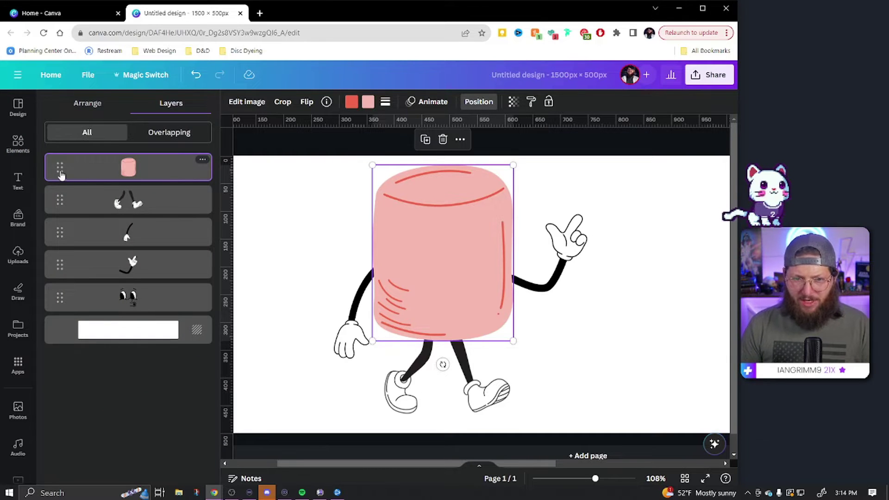
drag(57, 174, 59, 304)
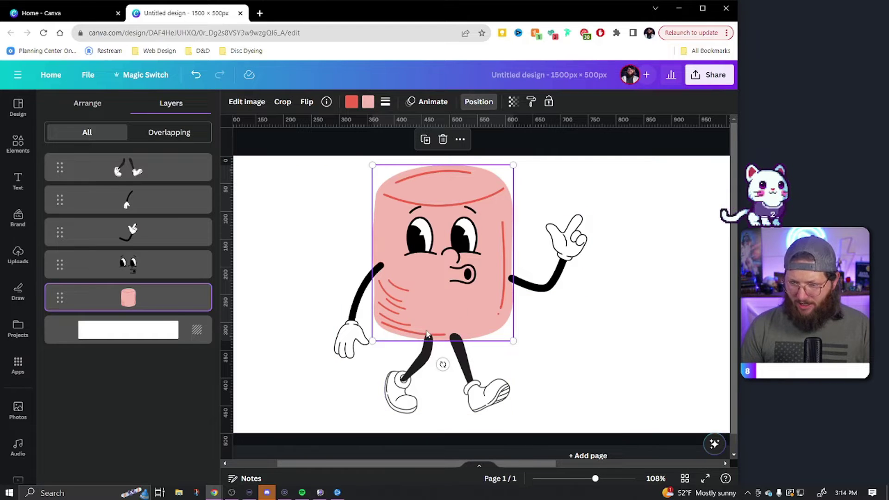
Send the walking legs and the pointing arm behind the marshmallow body, and move the face slightly down.
drag(56, 170, 57, 299)
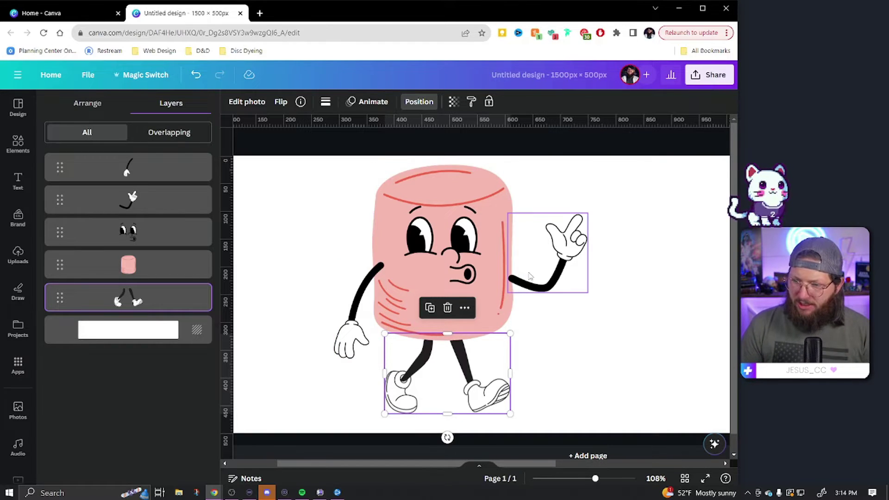
drag(60, 201, 104, 276)
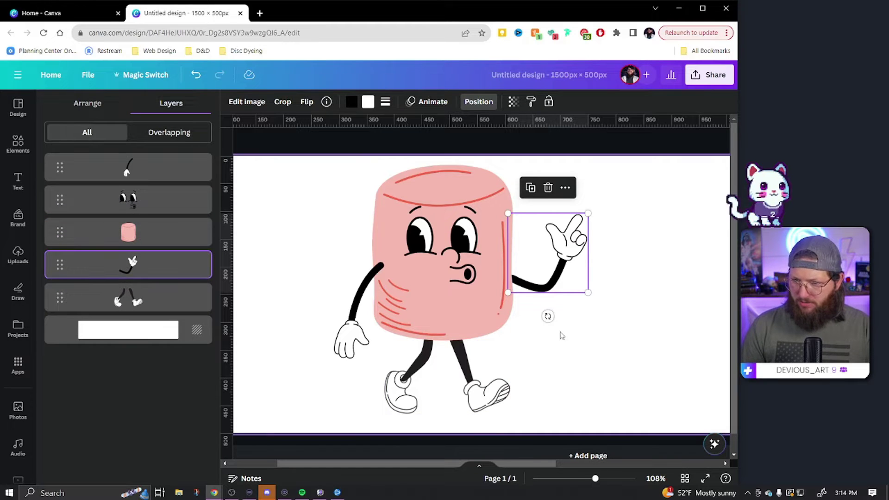
drag(461, 246, 465, 254)
Recolor the marshmallow body's pink fill to white and adjust it to light grey #CBCBCB.
click(415, 214)
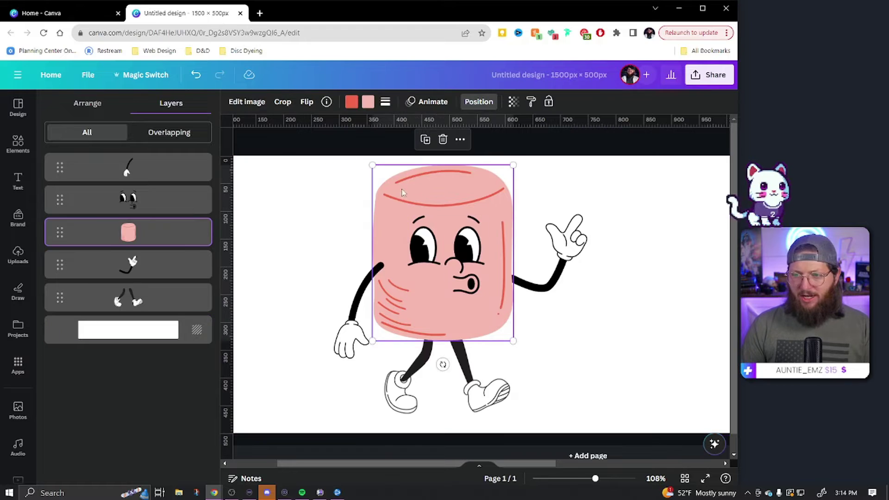
click(369, 102)
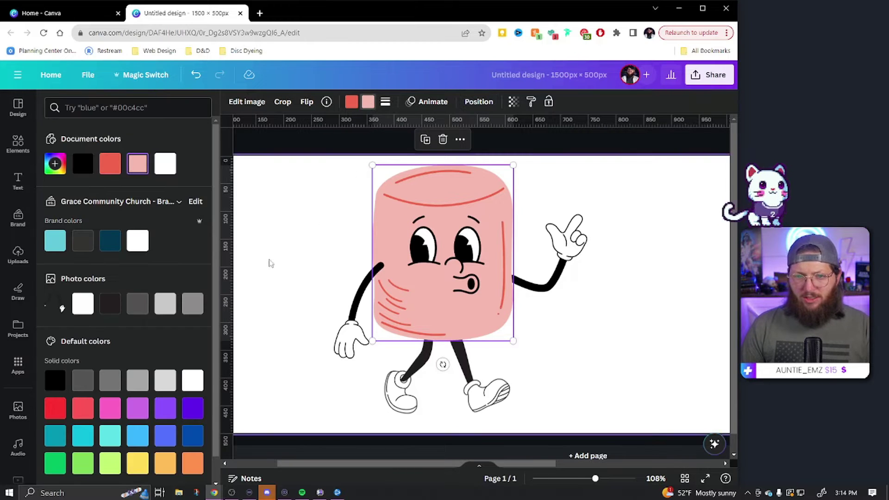
click(139, 241)
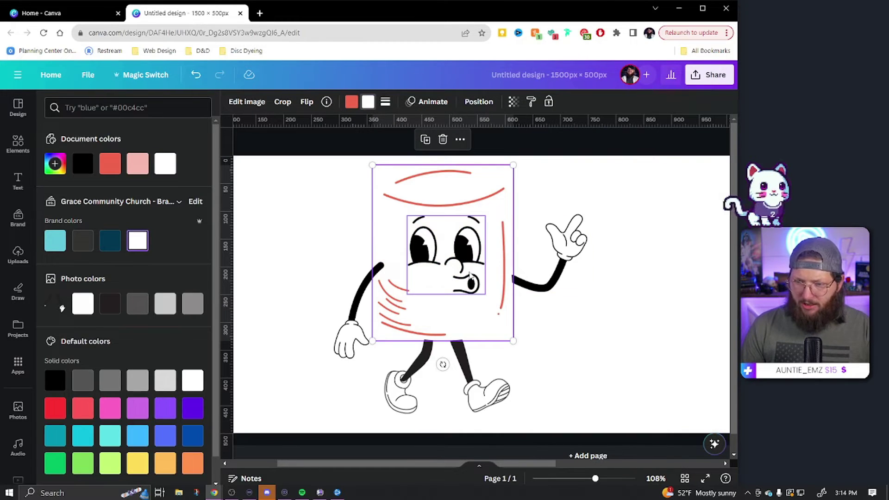
click(56, 165)
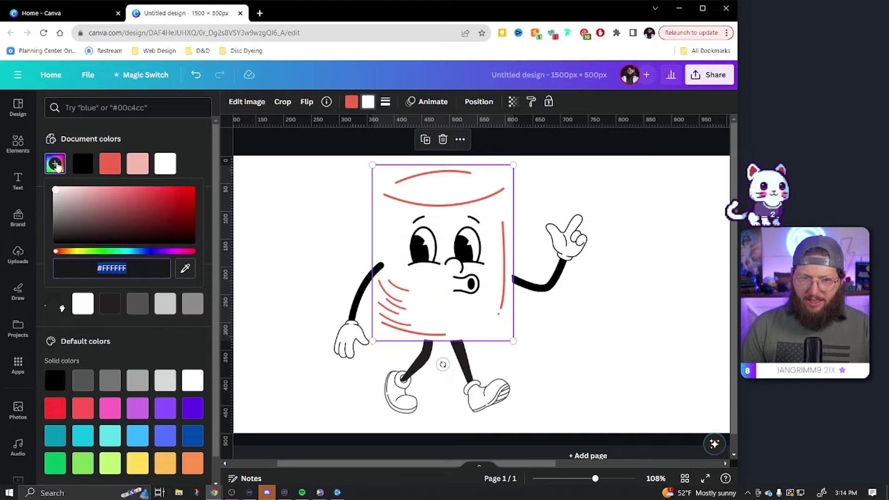
click(56, 191)
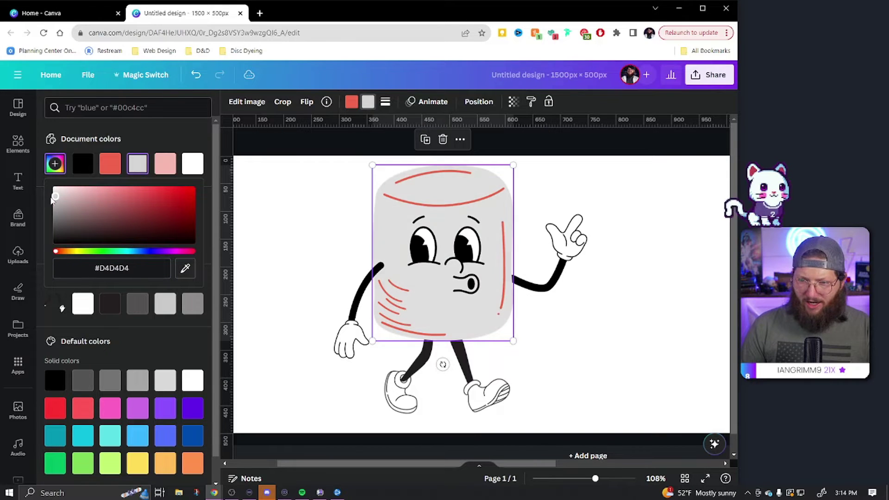
drag(51, 198, 51, 201)
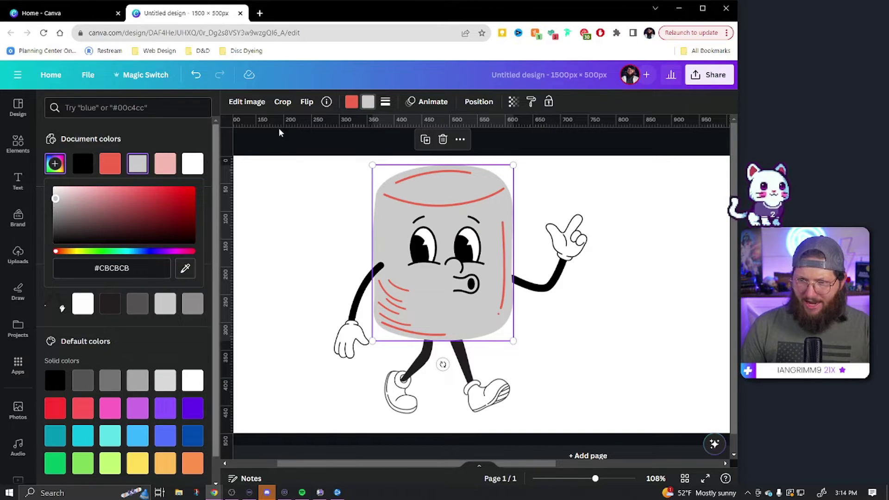
Change the marshmallow body's red detail lines to black.
click(352, 103)
click(107, 169)
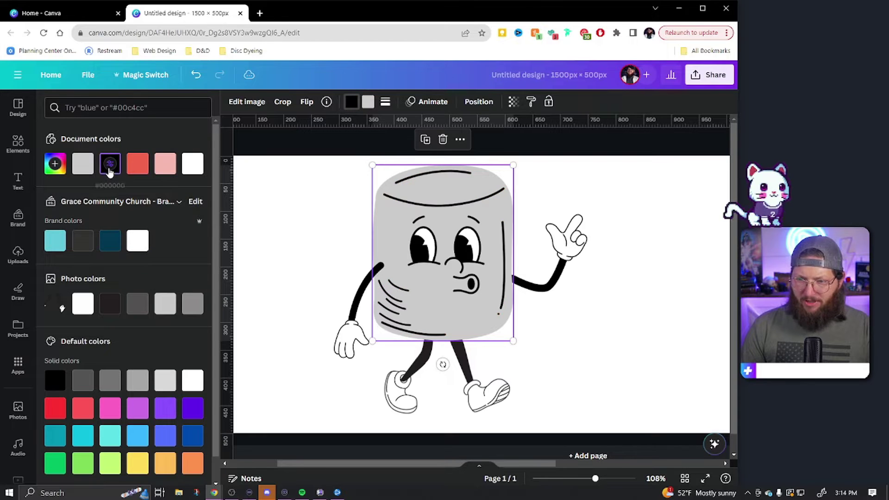
click(627, 345)
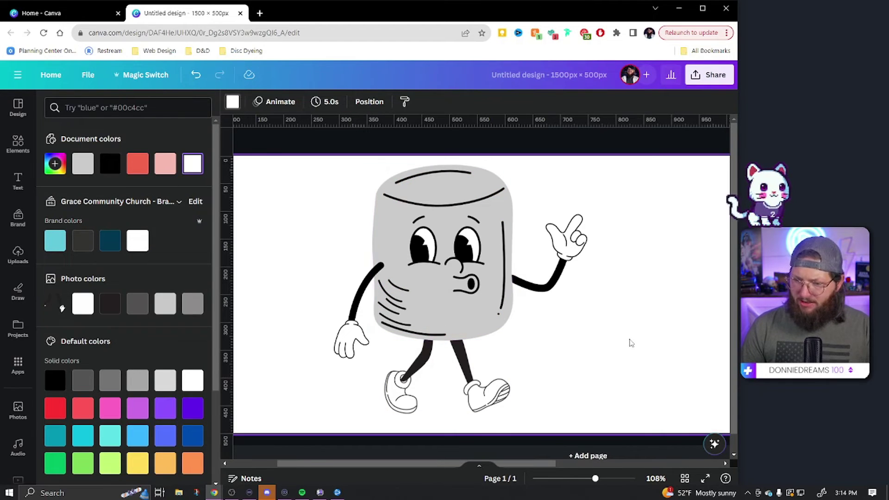
Move the whole marshmallow mascot toward the page's left end.
drag(596, 480, 584, 479)
click(456, 260)
drag(454, 262, 371, 264)
click(571, 275)
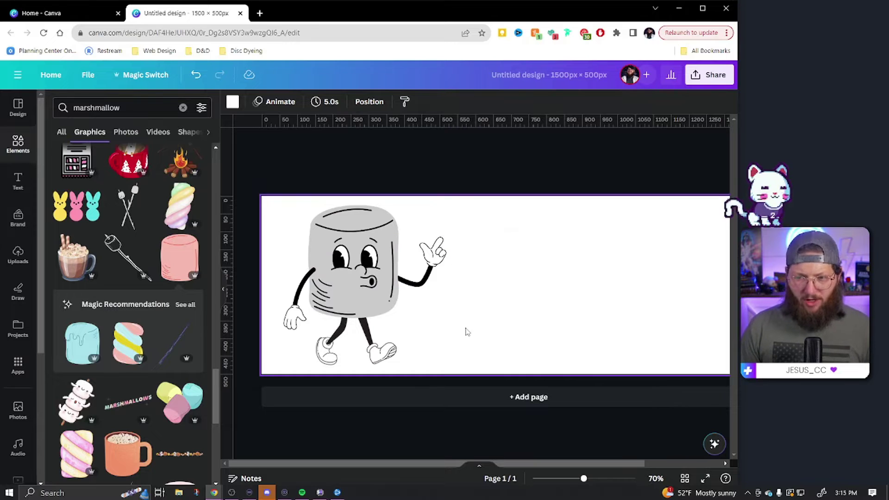
Set the page background to medium grey from the photo colors and the marshmallow body's fill to white.
click(232, 102)
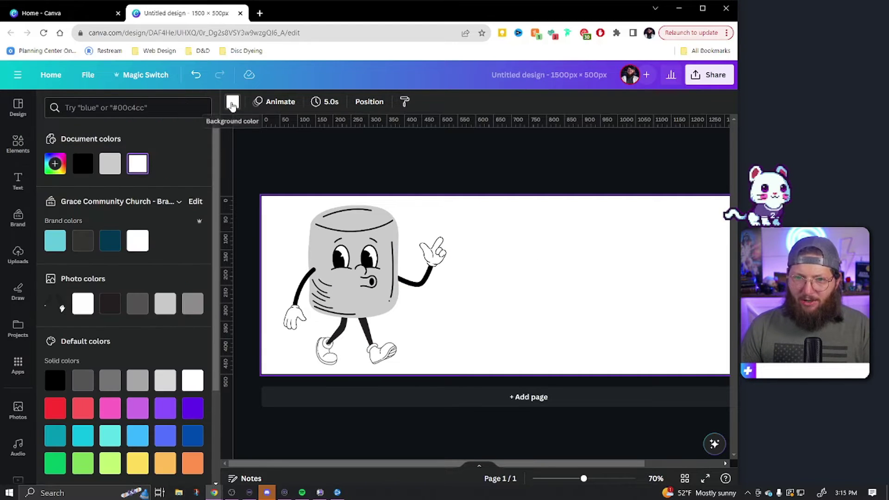
click(192, 308)
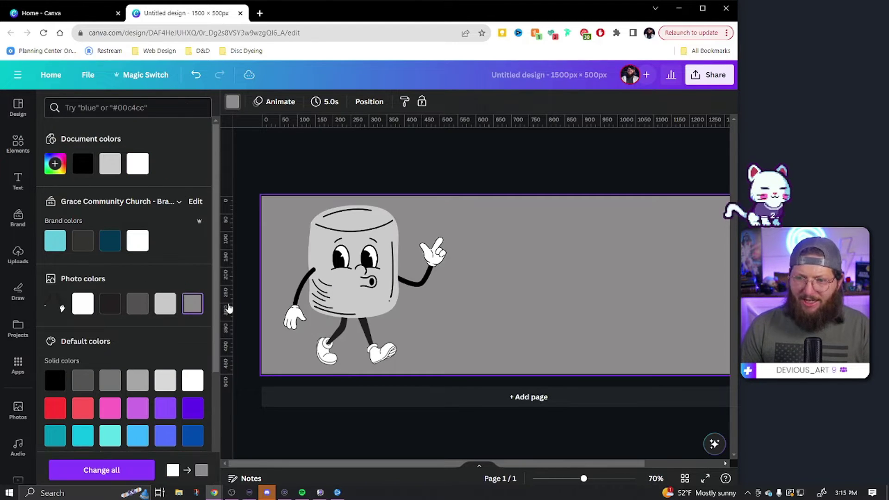
click(366, 226)
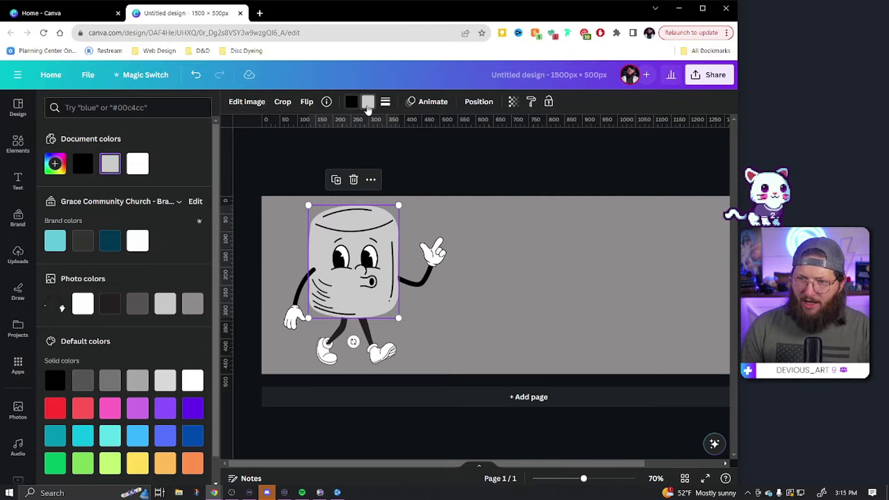
click(138, 164)
click(511, 165)
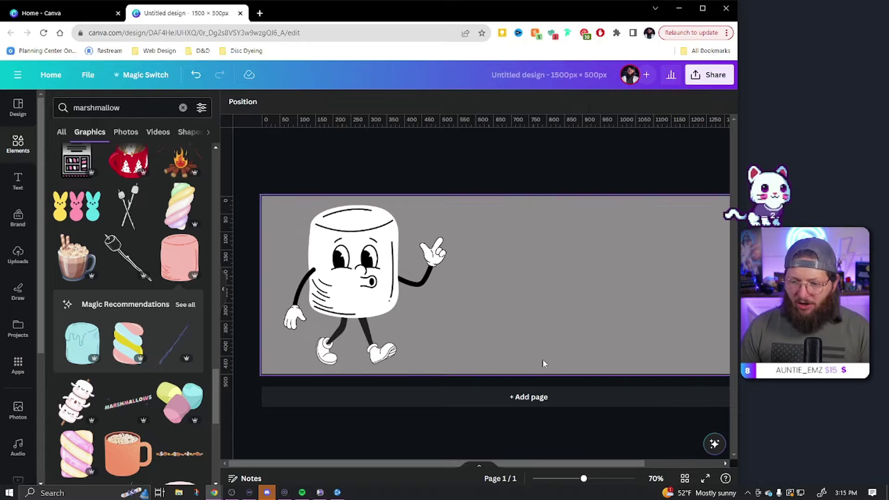
Duplicate the mascot page and delete the marshmallow body from the copy on page 2.
mouse_move(587, 465)
mouse_down()
mouse_move(595, 465)
mouse_move(577, 480)
mouse_up()
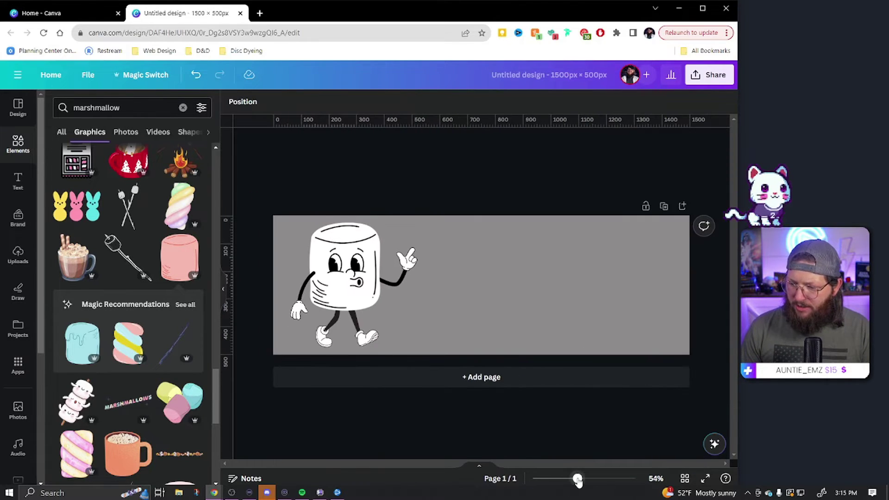
click(664, 207)
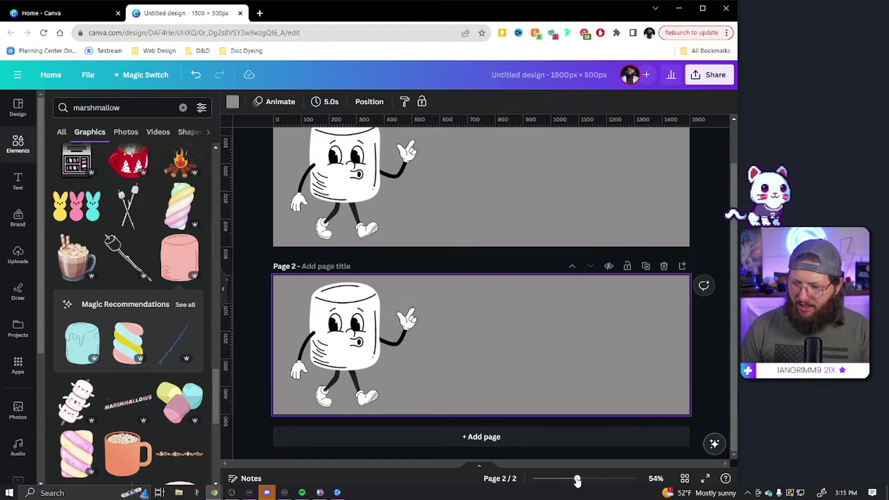
scroll(468, 411, up, 5)
scroll(521, 385, left, 3)
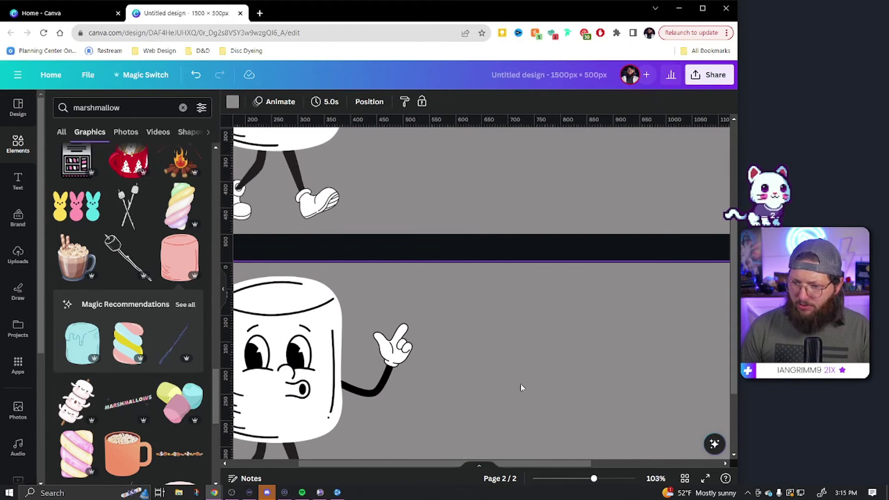
scroll(507, 376, down, 2)
click(416, 190)
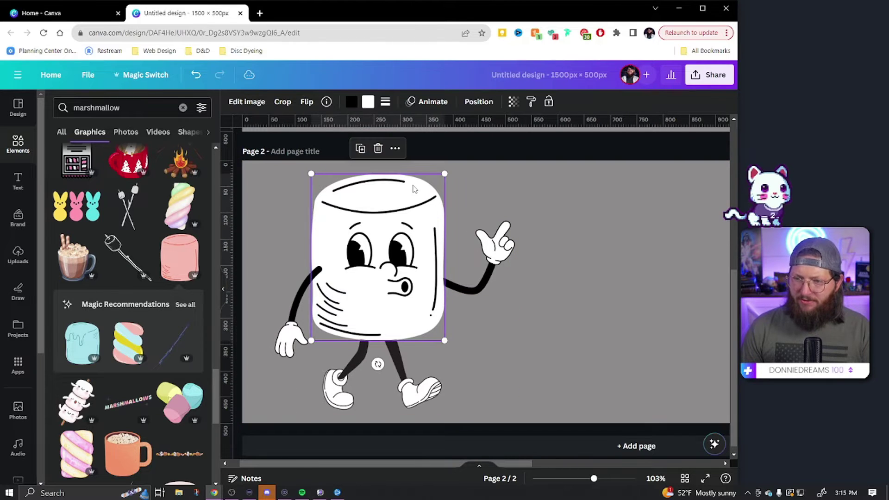
key(Delete)
Search the graphics for ghost and add the white ghost with the small smiling face to page 2.
click(125, 109)
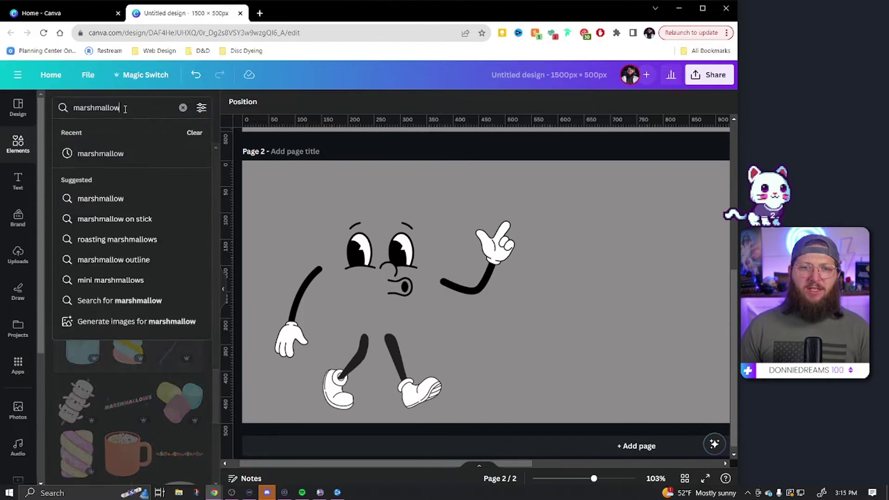
double_click(125, 109)
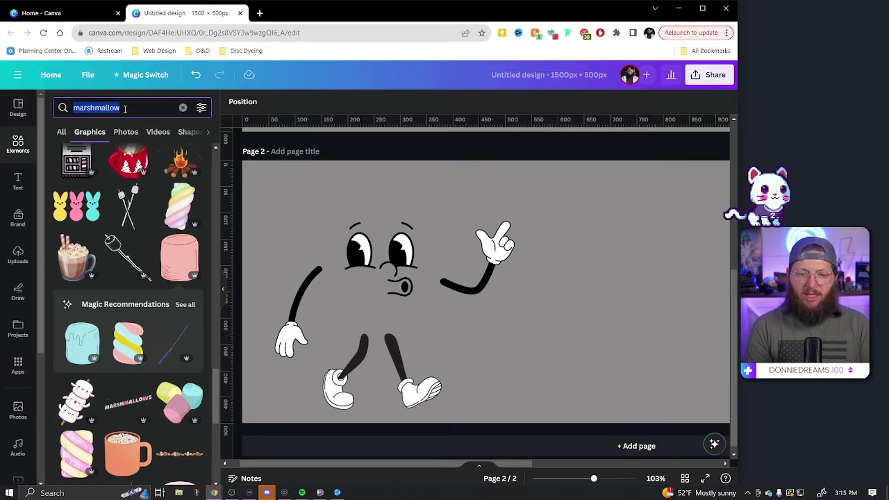
text(ghost)
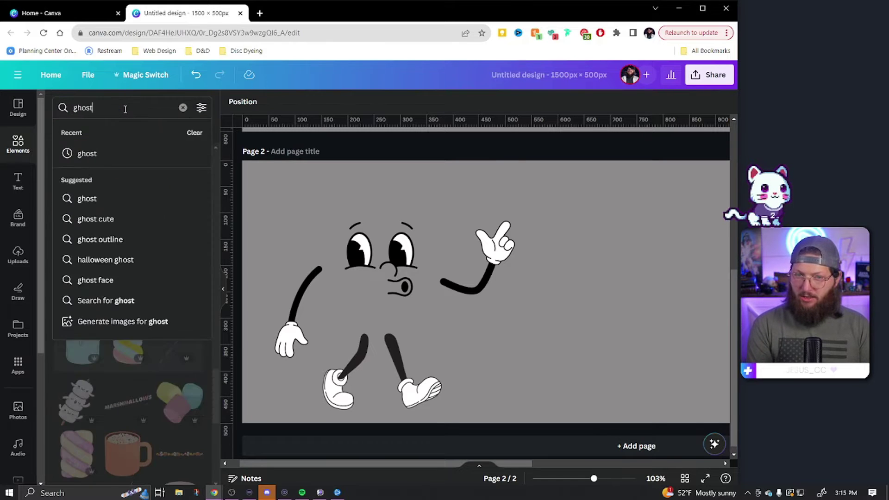
key(Return)
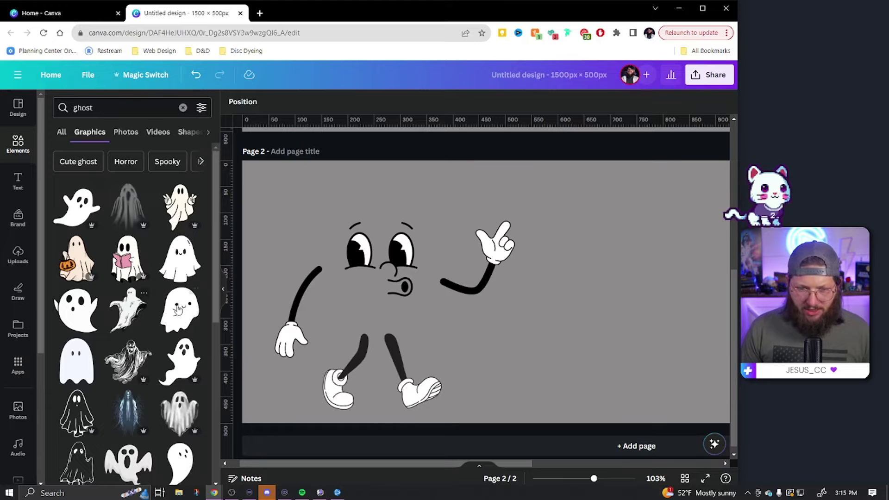
scroll(75, 385, down, 10)
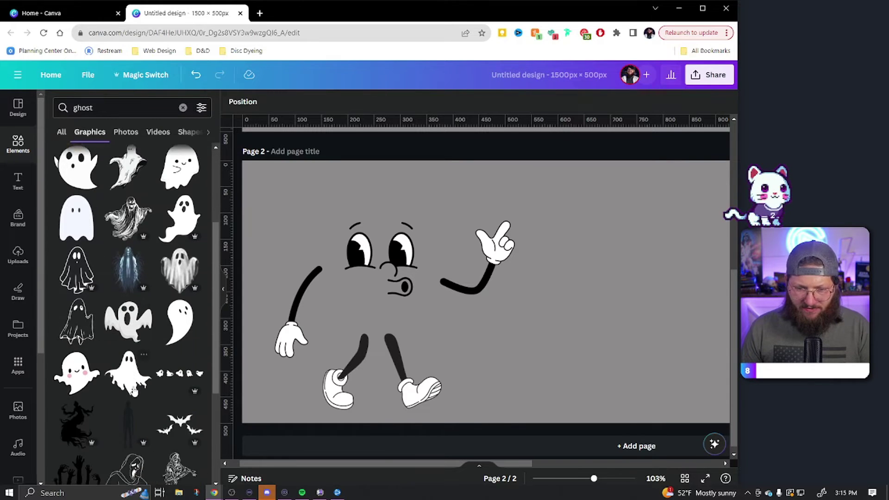
scroll(147, 330, down, 3)
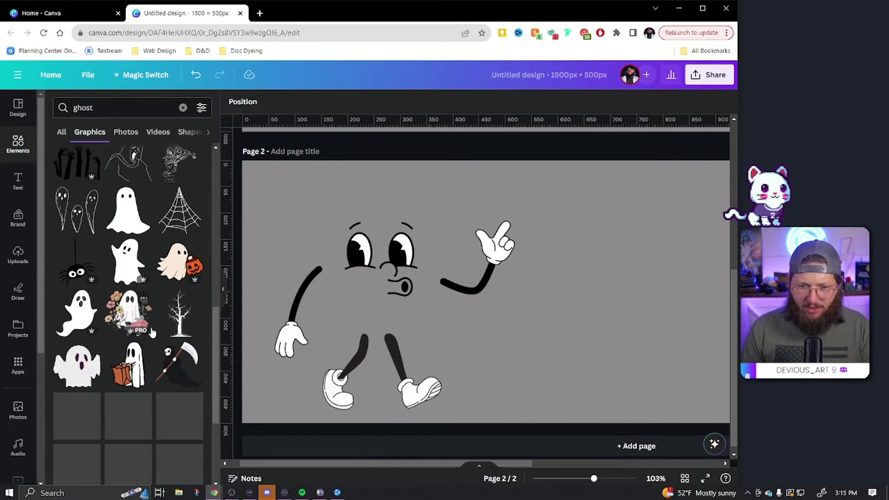
scroll(138, 316, up, 15)
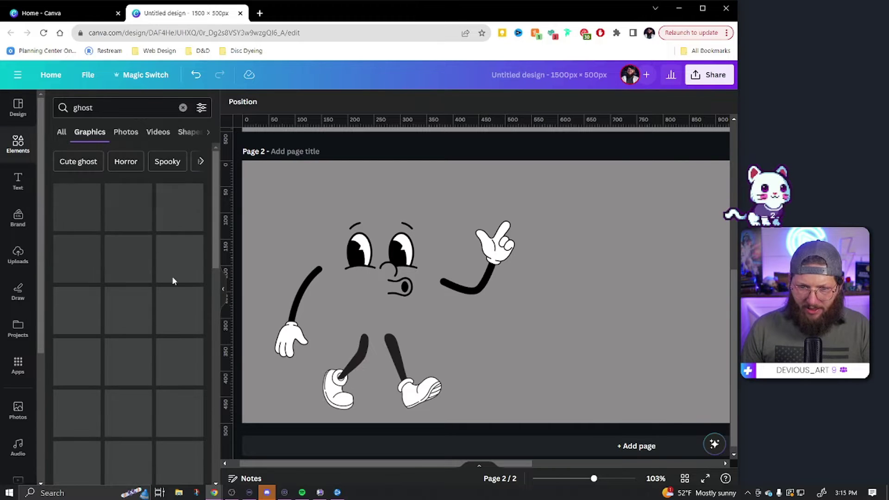
click(183, 265)
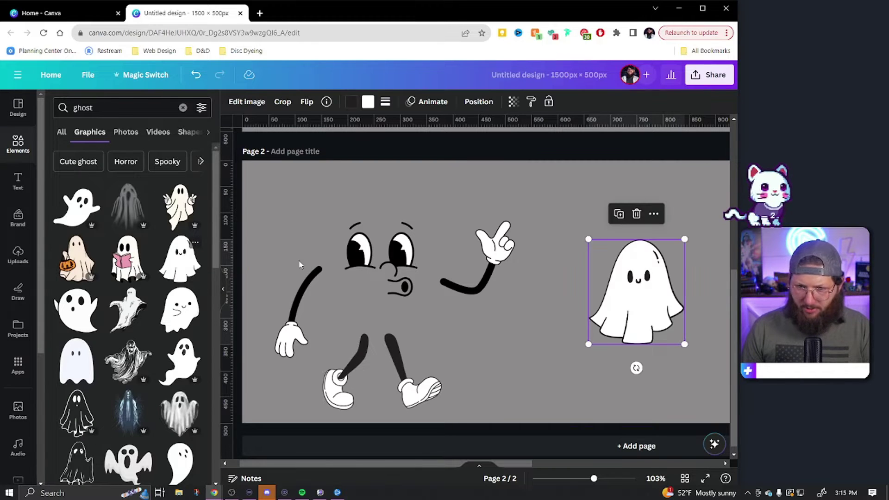
Move the ghost over the face and limbs and enlarge it to serve as the mascot's body.
drag(621, 305, 358, 320)
drag(406, 253, 478, 171)
drag(408, 280, 388, 282)
drag(389, 315, 389, 322)
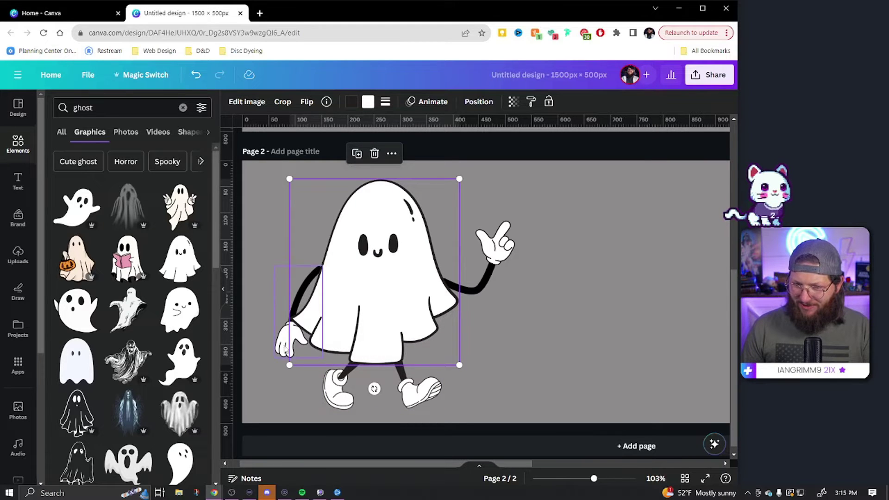
Tilt the lowered arm outward beside the ghost and move the ghost layer beneath the face and that arm.
click(288, 352)
drag(299, 381, 280, 379)
drag(287, 337, 283, 319)
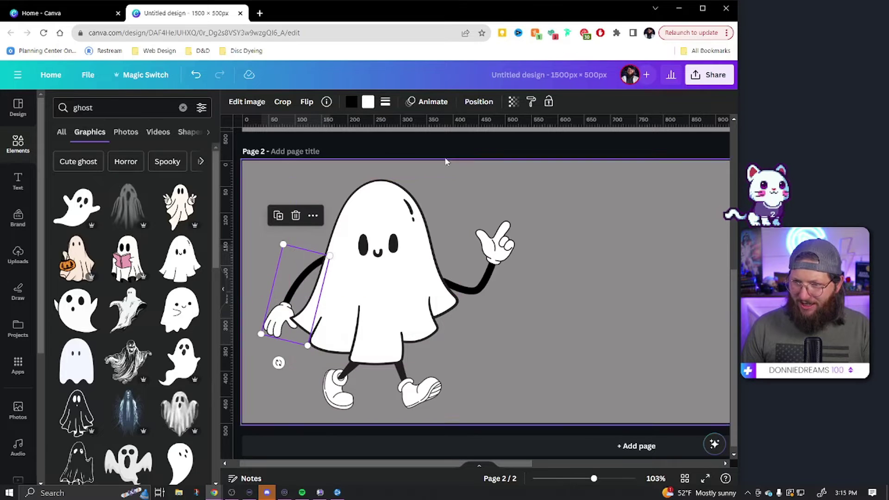
click(479, 101)
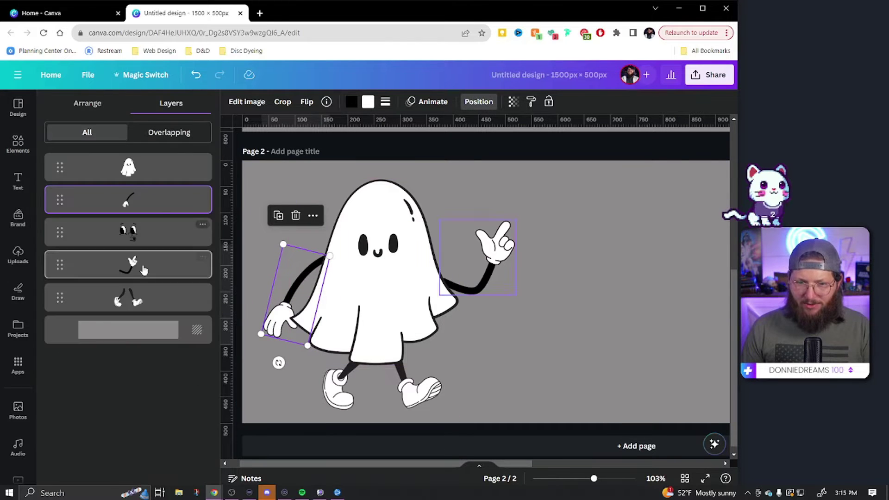
drag(61, 171, 58, 249)
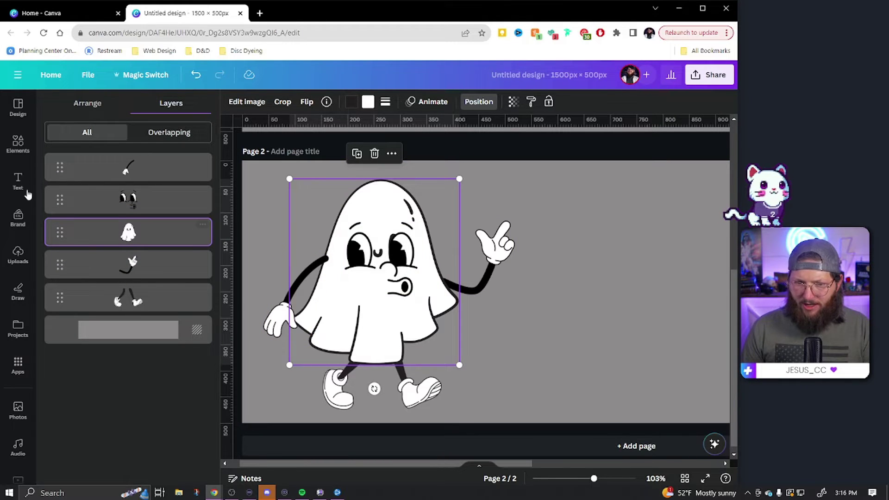
Cover the ghost's original small smiling face with a white square layered directly beneath the cartoon face.
click(18, 144)
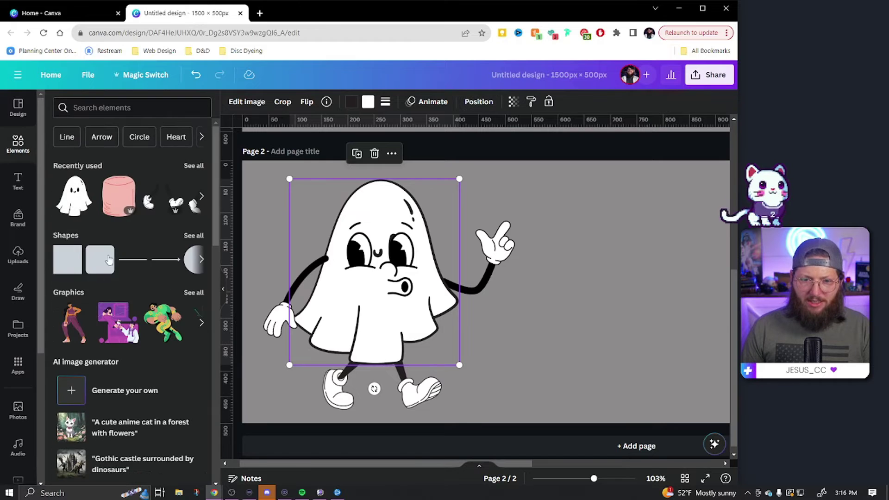
click(69, 262)
drag(640, 304, 384, 274)
drag(382, 222, 383, 229)
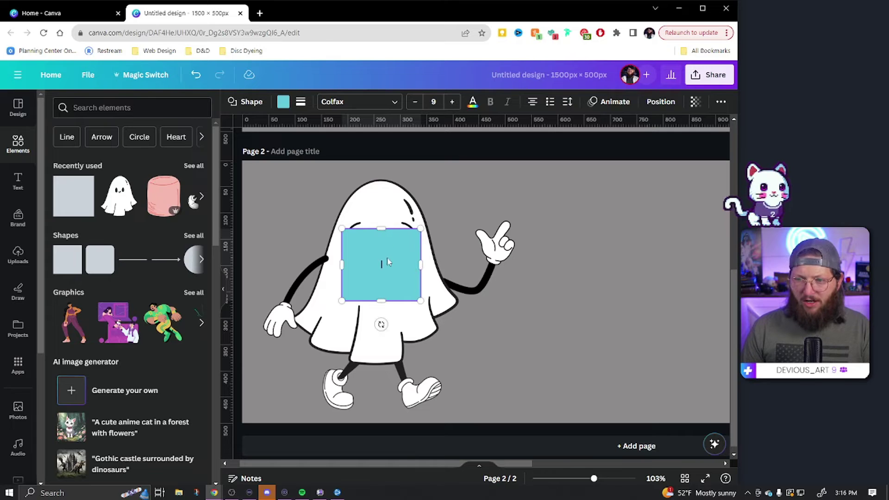
click(283, 102)
click(55, 191)
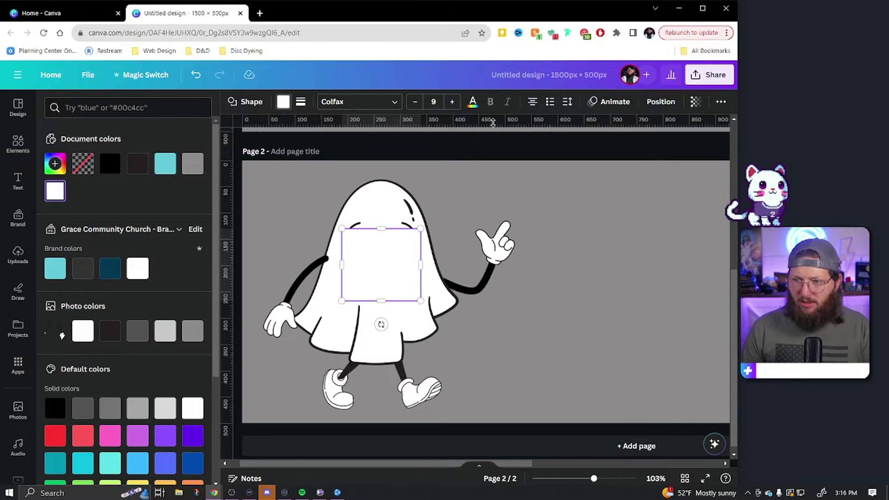
click(659, 102)
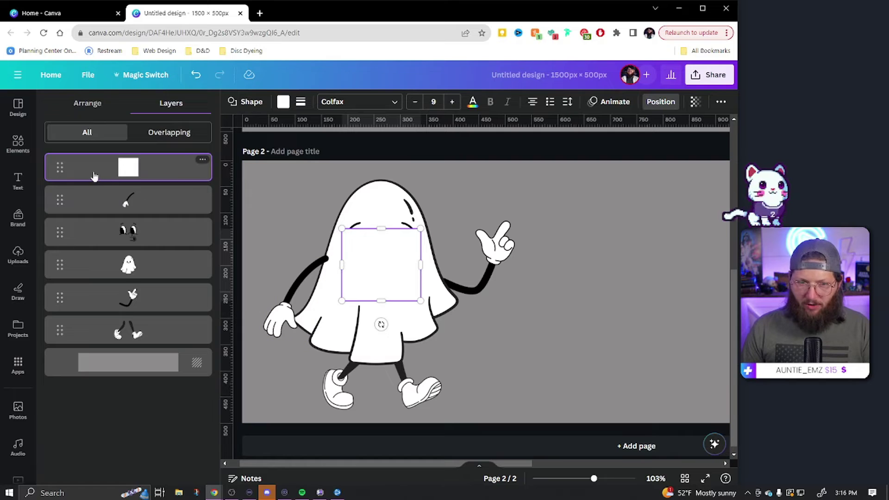
drag(59, 173, 56, 246)
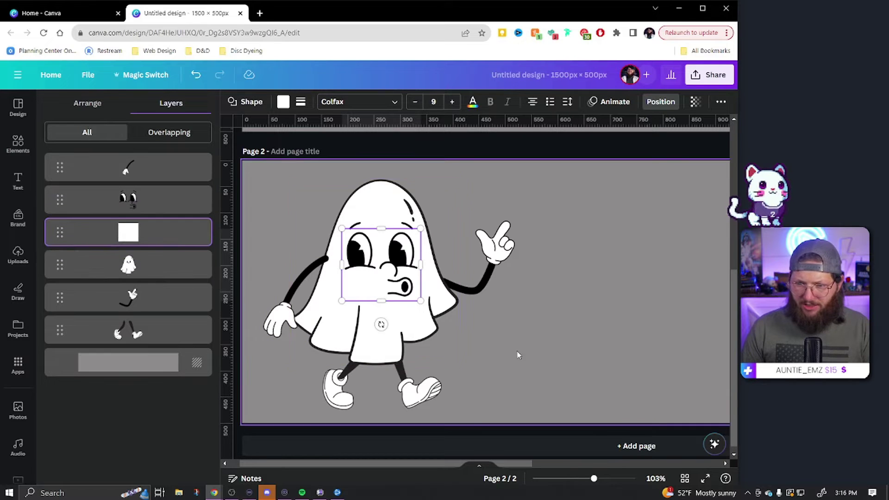
click(556, 324)
Shrink the whistling cartoon face slightly on the ghost's head.
click(379, 248)
drag(418, 221, 410, 246)
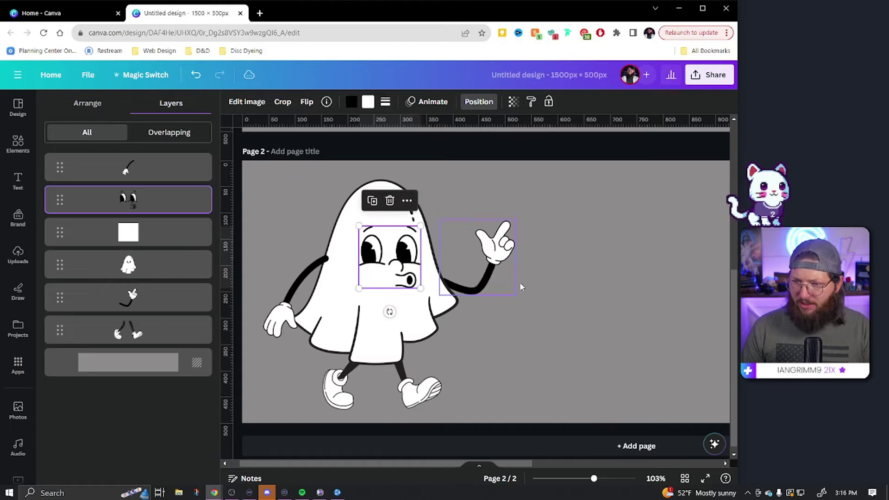
click(595, 288)
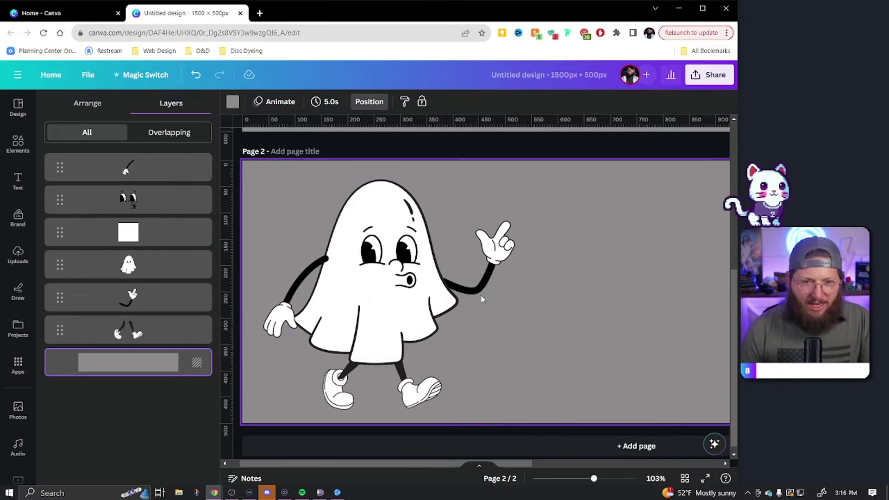
Search the graphics for mascot and list all recommendations related to the black smiling face with wide eyes.
click(17, 144)
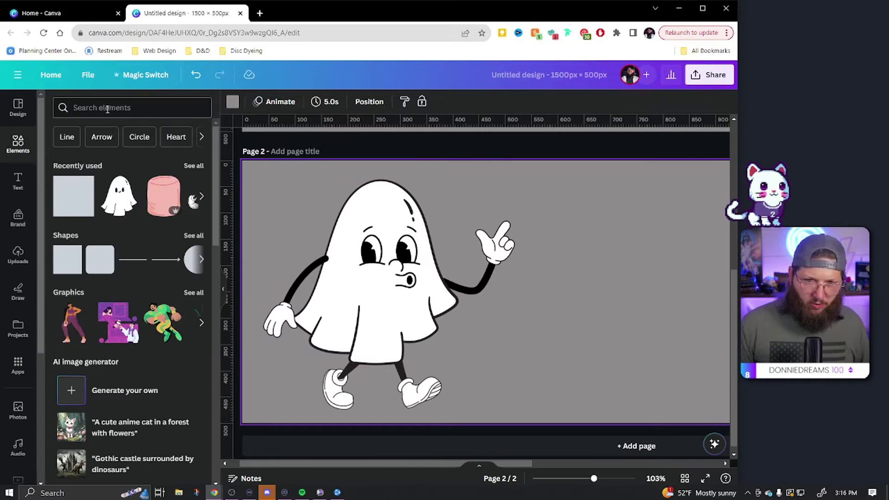
click(106, 109)
text(mascot)
key(Return)
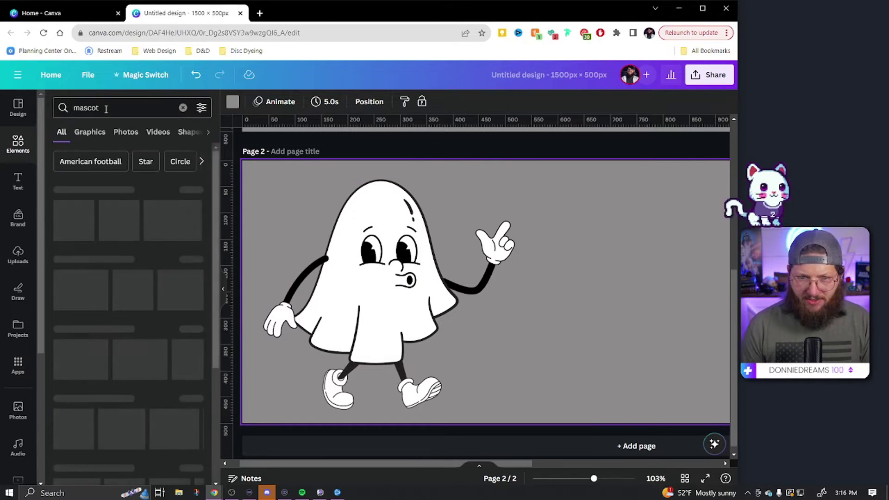
click(194, 191)
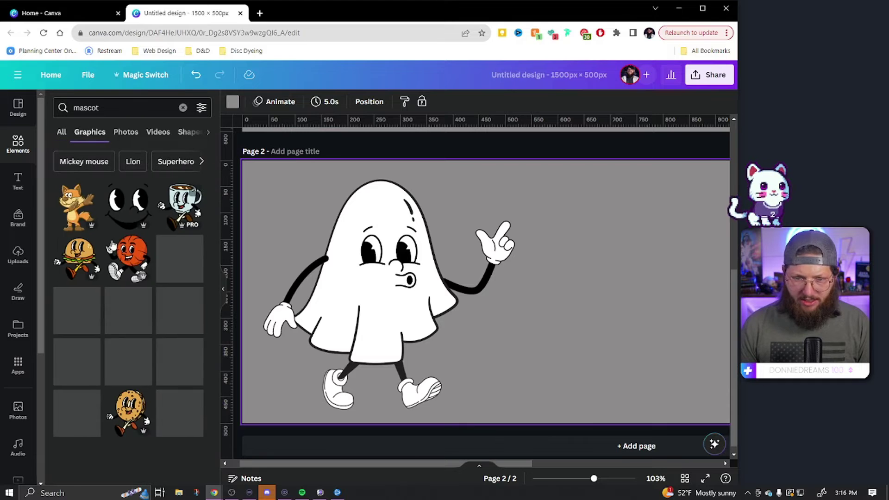
drag(128, 204, 667, 278)
key(Delete)
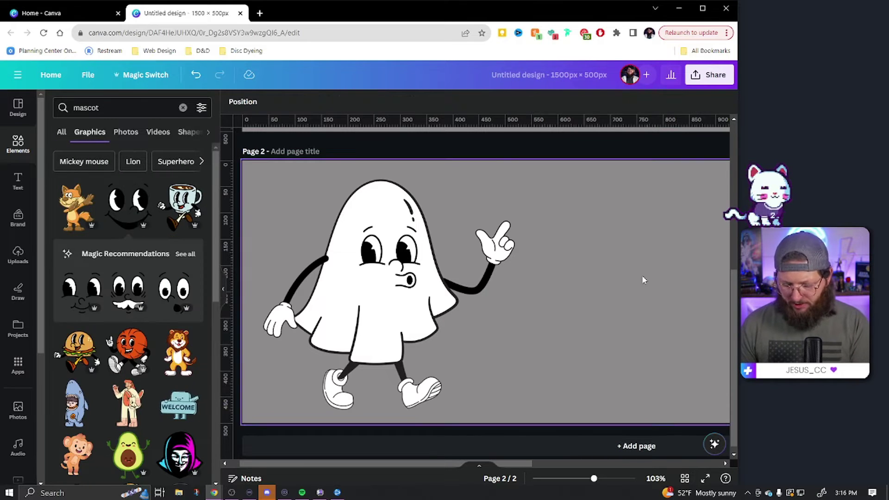
click(186, 255)
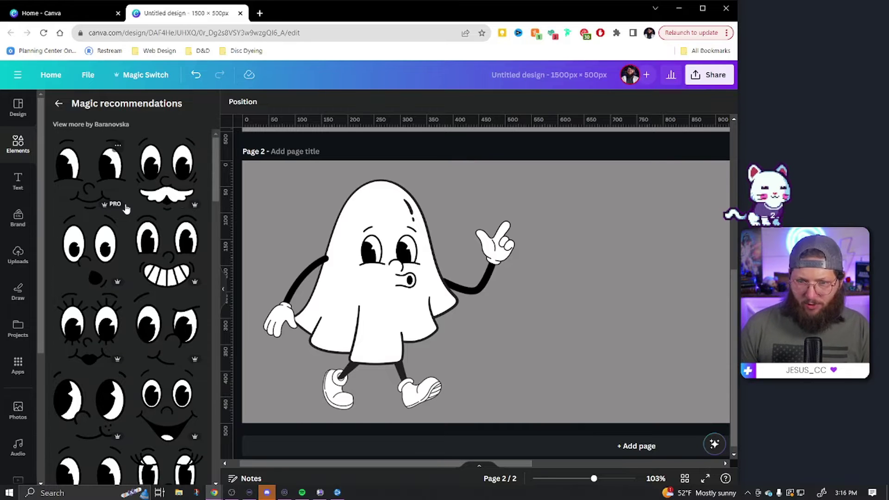
Replace the whistling face with the white-moustached face, placed on the ghost's head.
click(367, 257)
key(Delete)
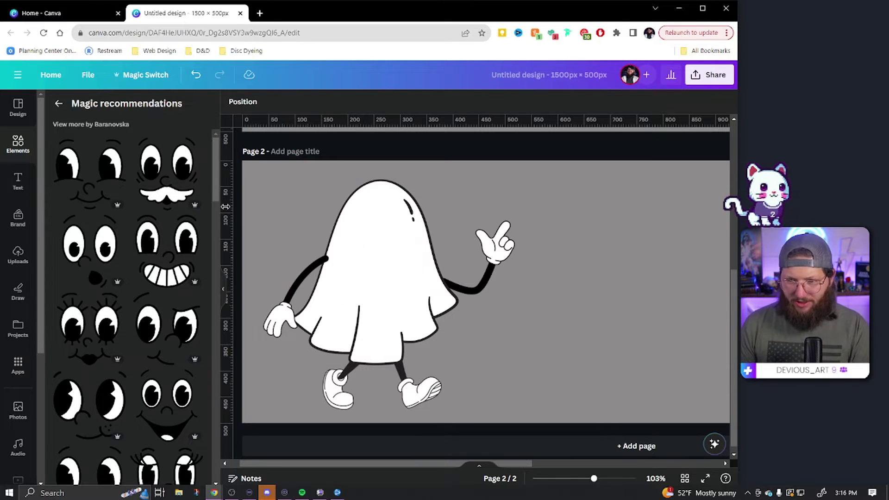
click(183, 194)
drag(681, 238, 399, 246)
click(584, 278)
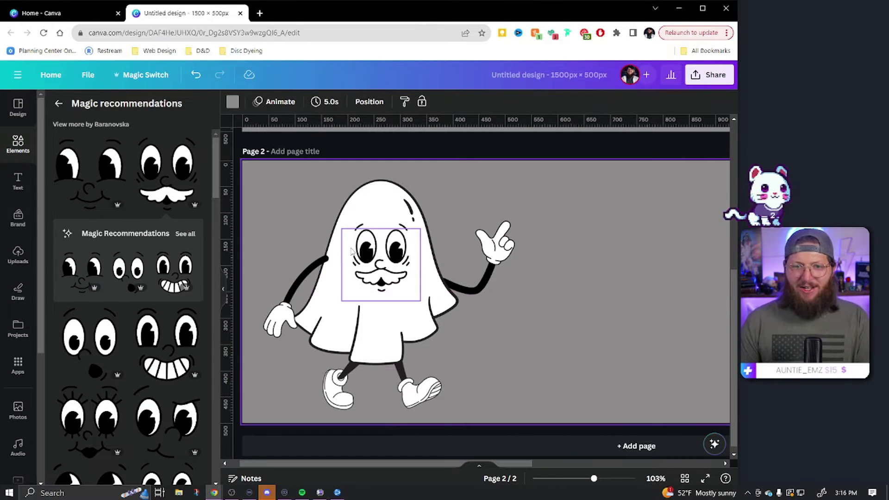
Replace the moustached face with the red-lipped, toothy grinning face from the recommendations, sized to fit the ghost's head.
scroll(112, 310, down, 1)
scroll(111, 310, down, 2)
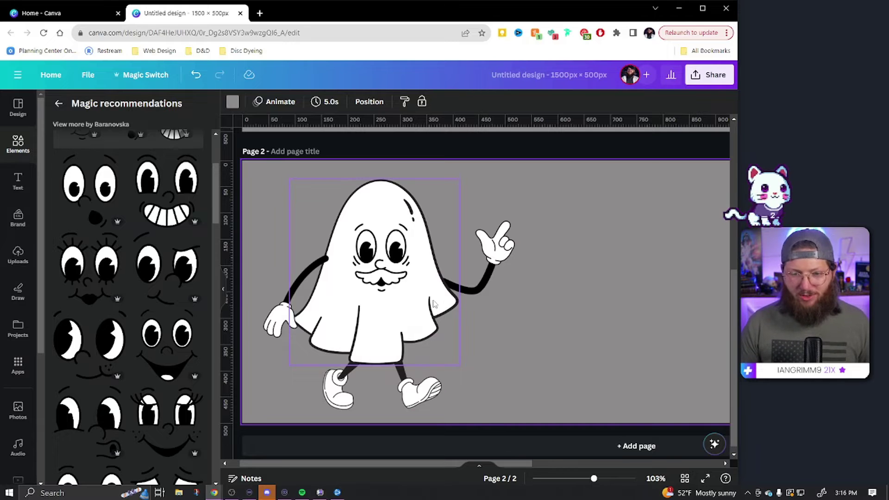
scroll(118, 306, down, 4)
scroll(178, 308, down, 3)
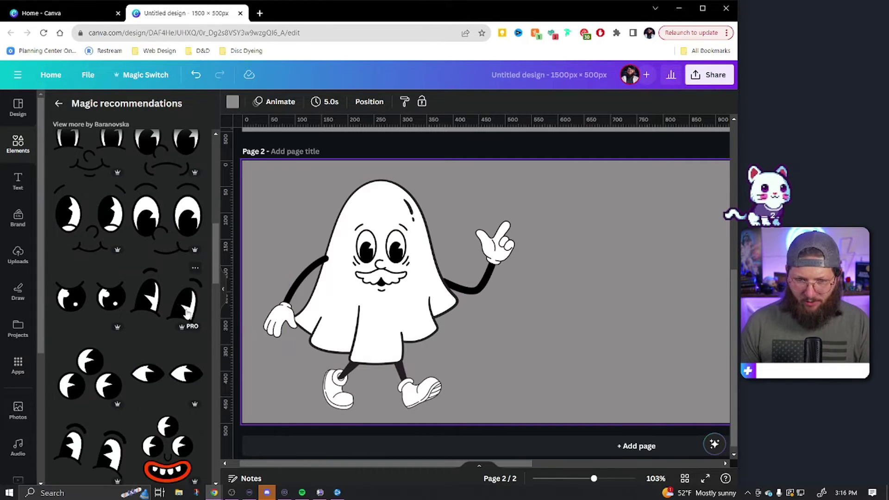
scroll(186, 310, down, 6)
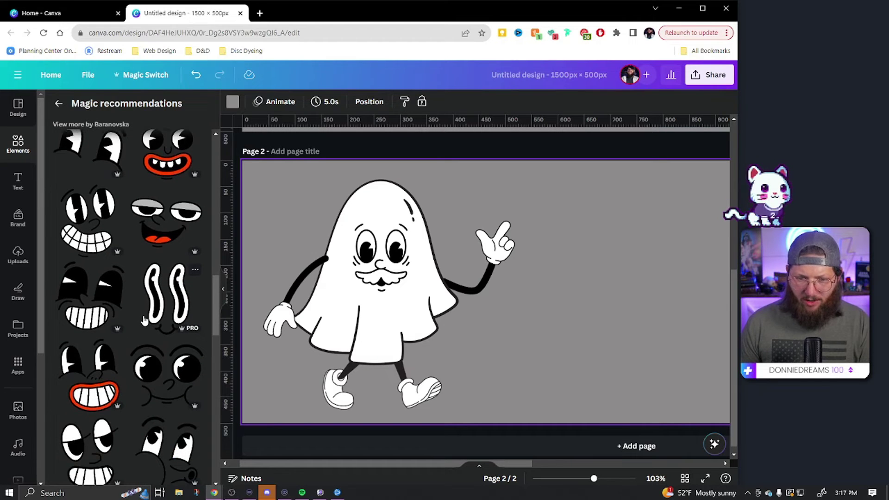
scroll(122, 350, down, 1)
click(91, 330)
click(377, 250)
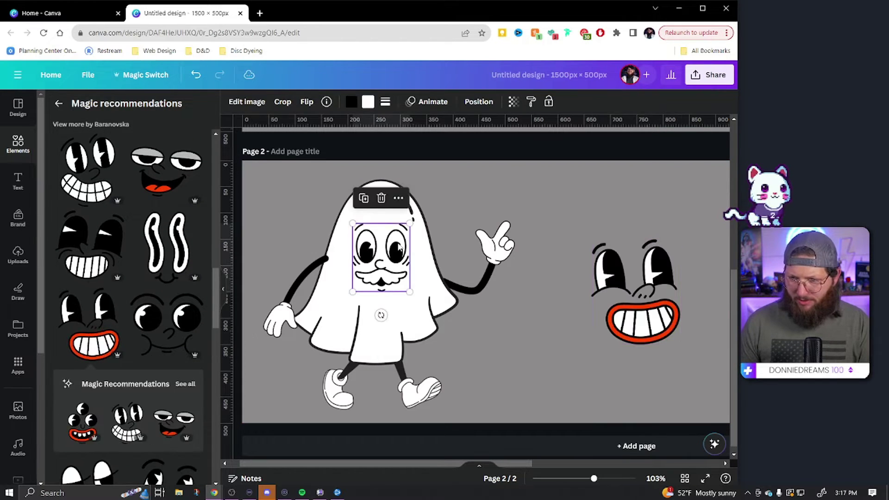
key(Delete)
drag(602, 267, 355, 245)
drag(344, 213, 377, 239)
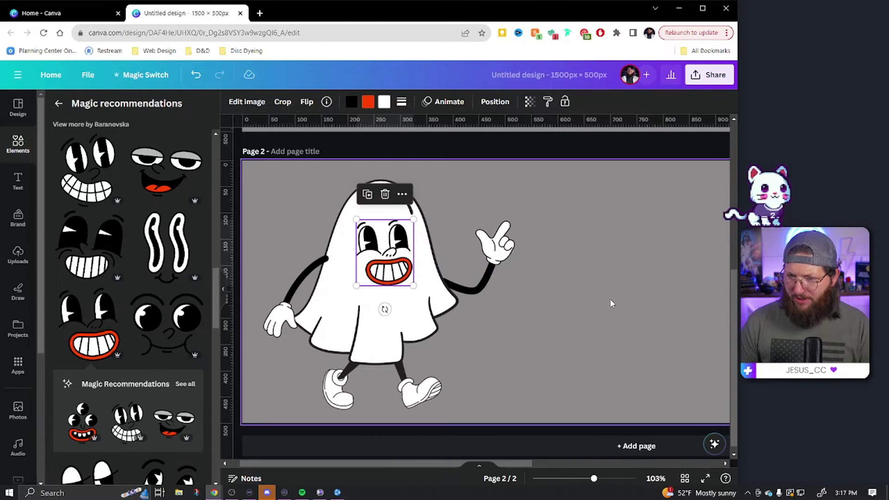
click(611, 302)
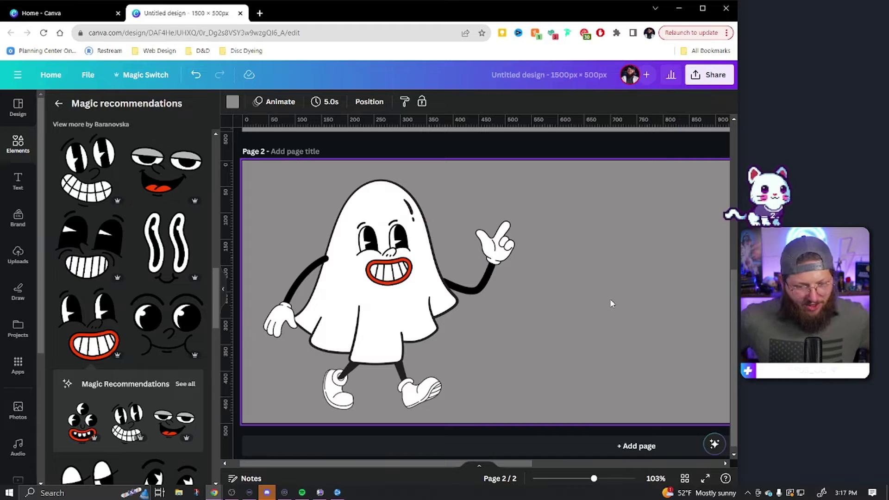
Replace the red-lipped face with the gap-toothed face with teal under-eyes, scaled down and tilted about -8° on the ghost.
scroll(151, 298, down, 3)
scroll(151, 299, down, 5)
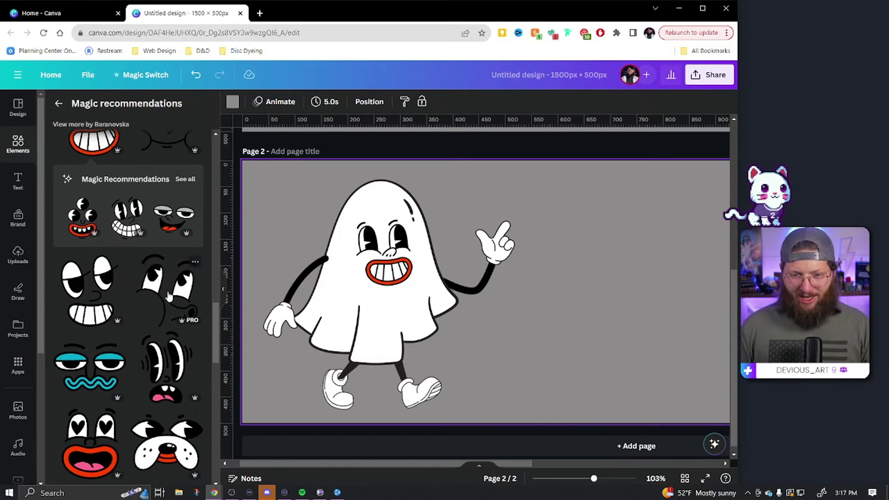
scroll(137, 328, down, 1)
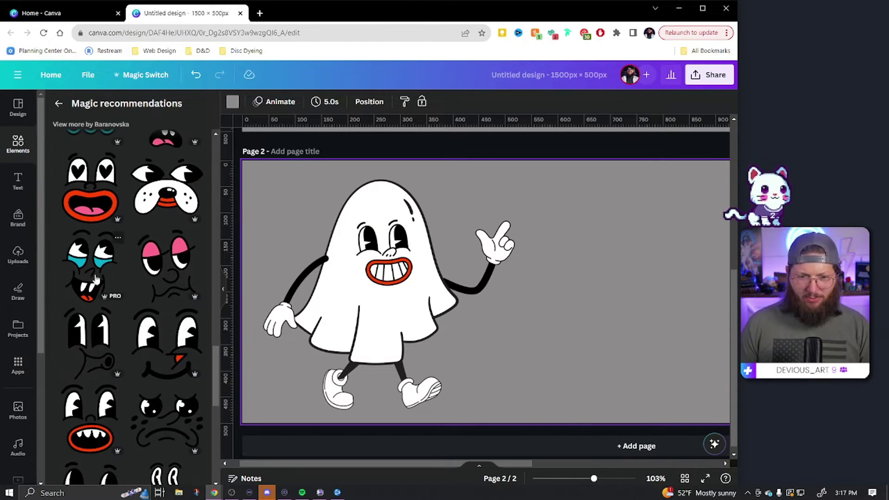
scroll(200, 292, down, 1)
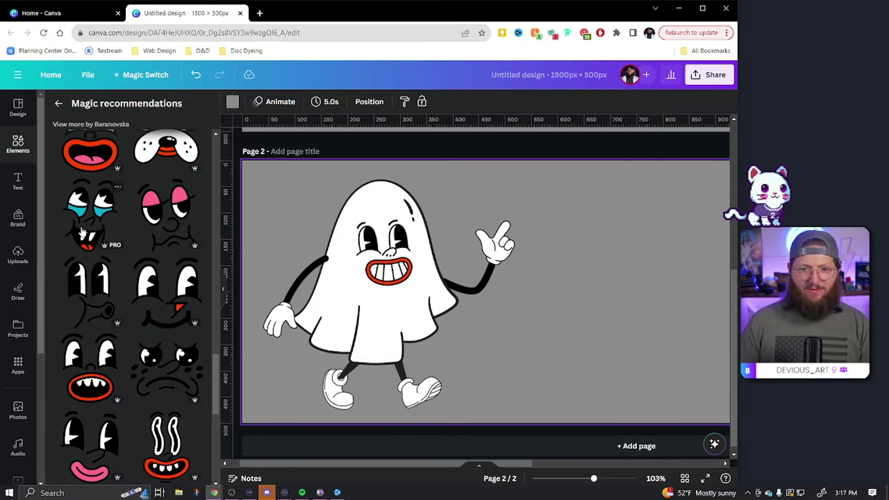
click(90, 214)
click(385, 255)
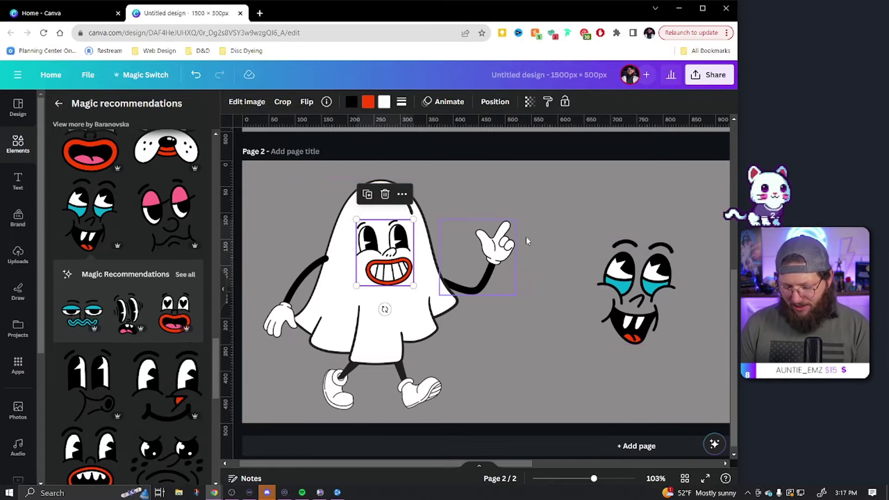
key(Delete)
click(659, 267)
drag(676, 240, 651, 280)
drag(636, 326, 399, 265)
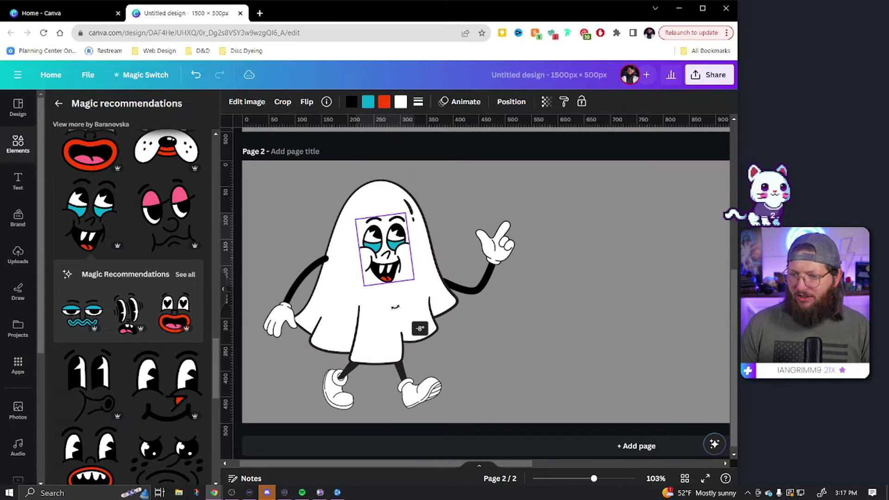
click(647, 309)
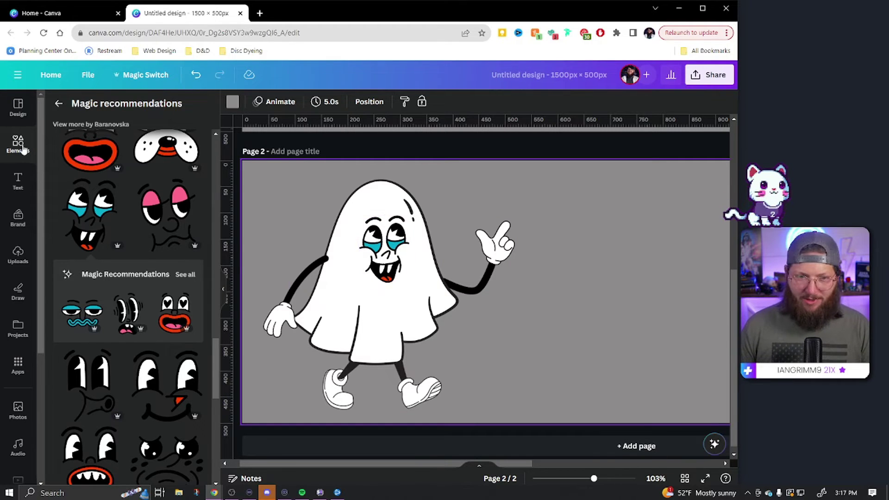
Search the graphics for mascot arms.
scroll(54, 153, up, 3)
click(59, 104)
click(129, 100)
key(Escape)
click(125, 106)
text(arms)
key(Return)
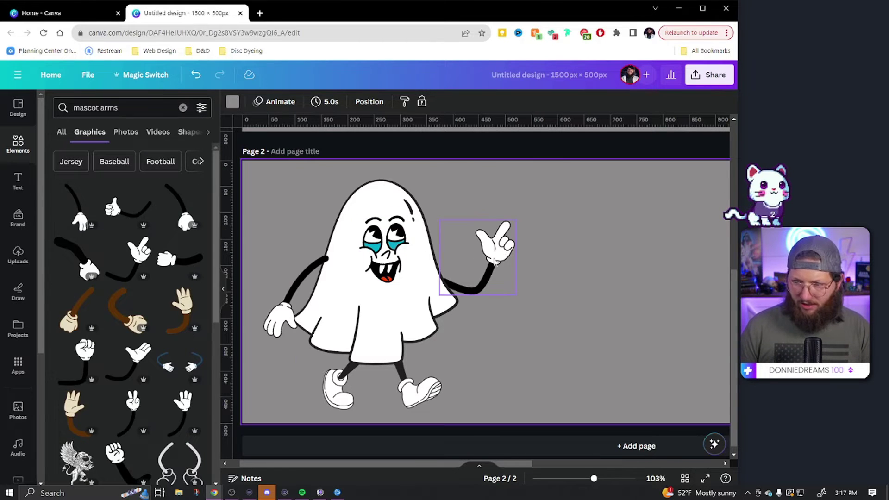
Replace the ghost's pointing arm with the raised open-hand arm found in the recommendations for a newly added pointing arm.
click(498, 258)
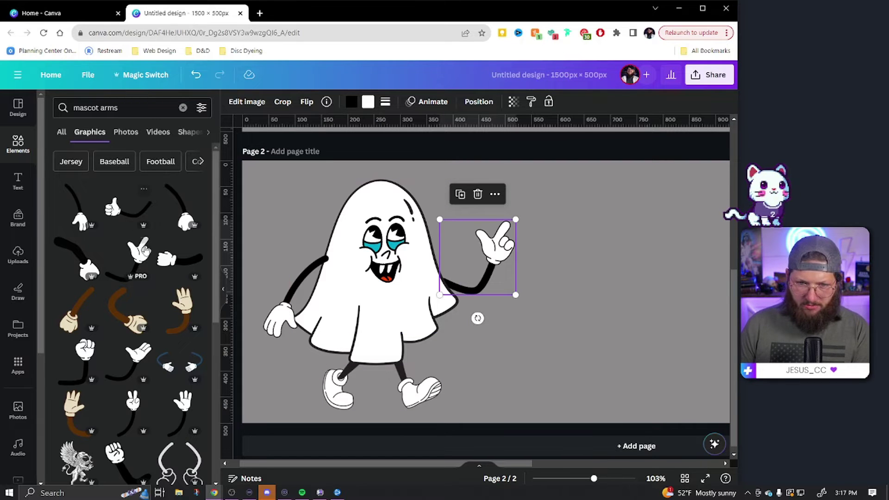
key(Delete)
click(134, 253)
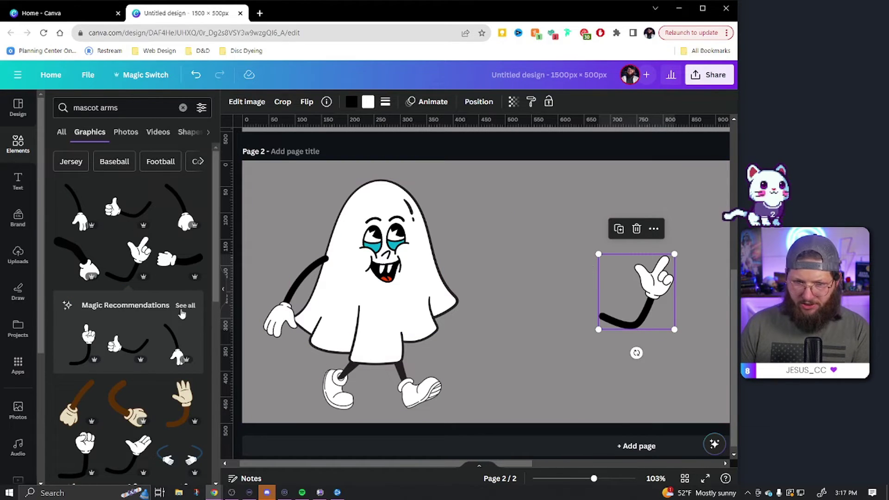
click(184, 307)
scroll(139, 278, down, 1)
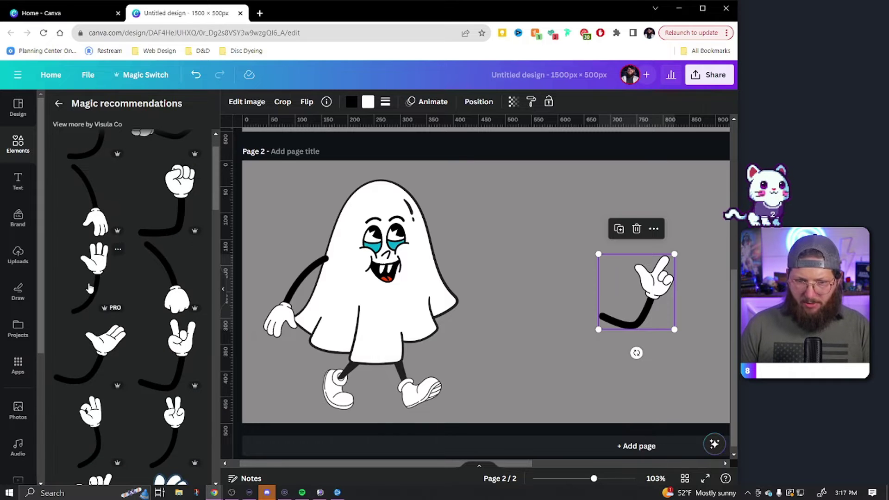
click(92, 287)
drag(629, 329, 450, 257)
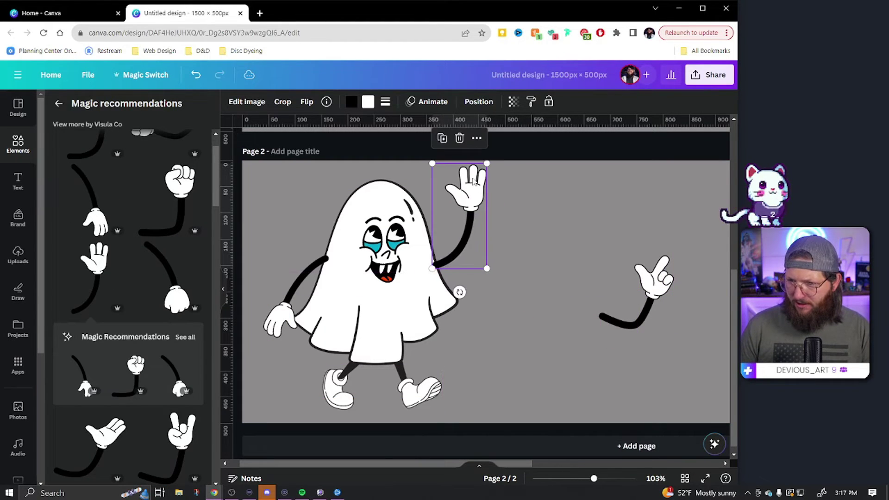
Scale down the raised open-hand arm, attach it to the ghost's side, and delete the spare pointing arm.
drag(486, 163, 474, 179)
drag(456, 218, 456, 210)
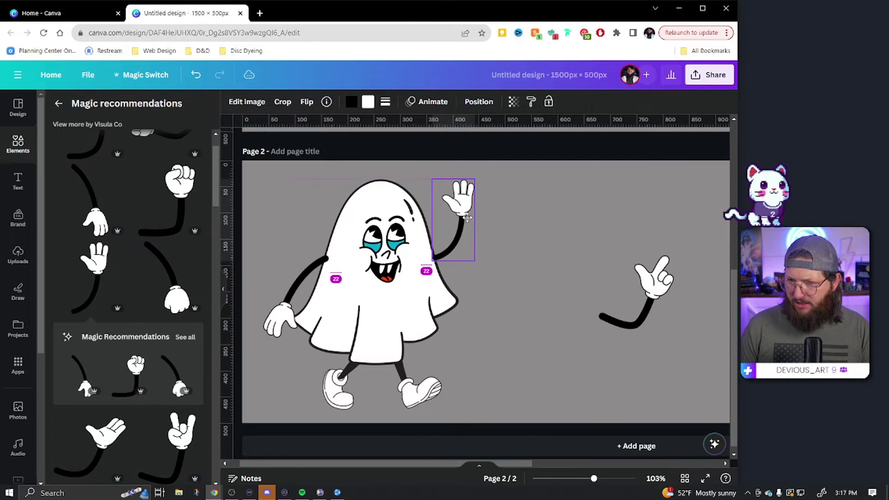
click(648, 300)
key(Delete)
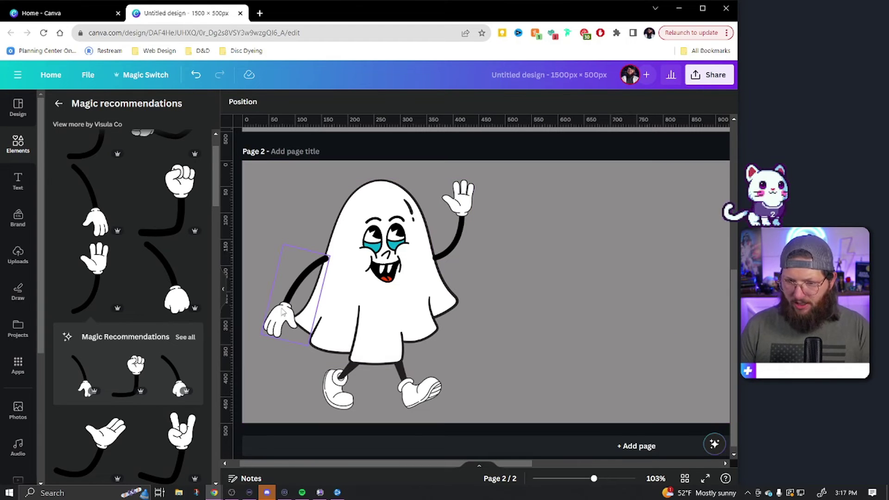
Replace the ghost's open-hand arm with the horns-gesture arm, scaled down to fit and layered behind the ghost body.
scroll(139, 368, down, 3)
drag(183, 282, 498, 227)
click(467, 189)
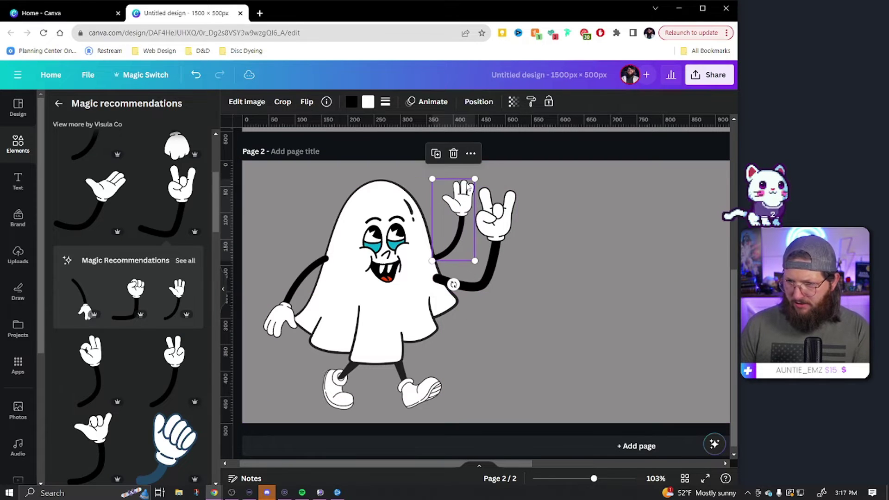
key(Delete)
click(493, 217)
drag(519, 177, 497, 196)
drag(477, 236, 474, 227)
click(479, 101)
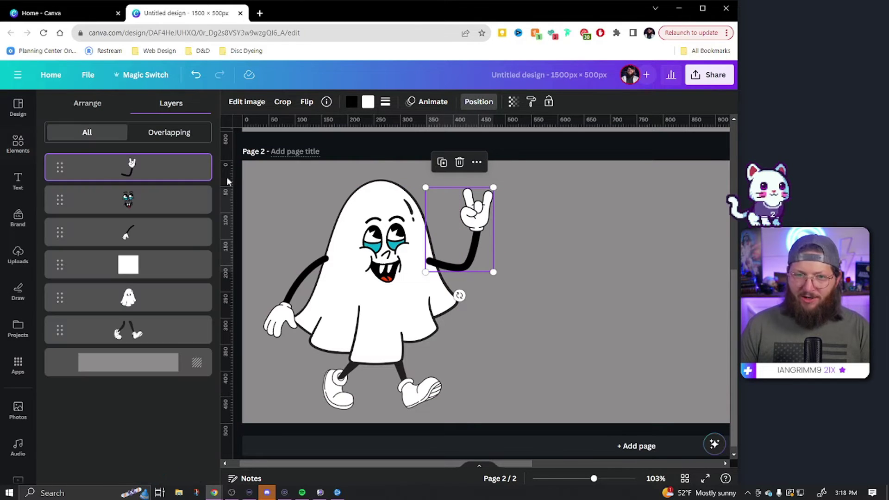
drag(65, 174, 55, 309)
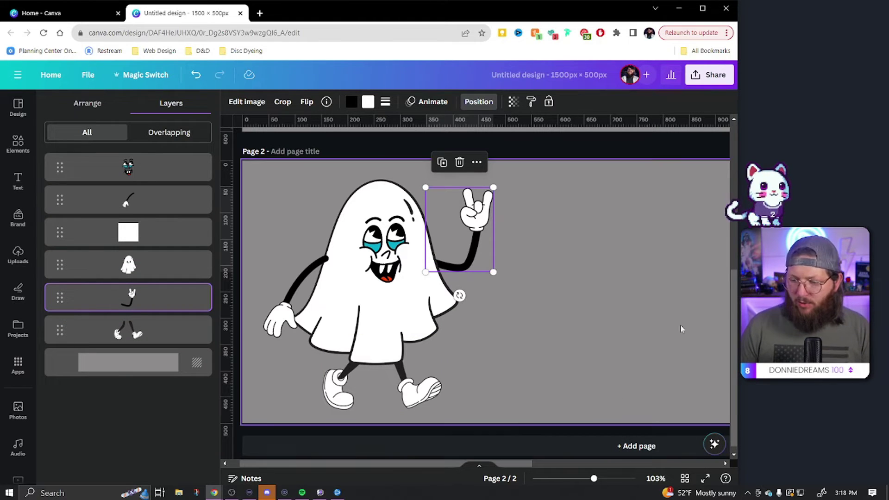
Duplicate the marshmallow page and move the copy below the ghost page as page 3.
drag(594, 479, 577, 481)
scroll(566, 431, up, 1)
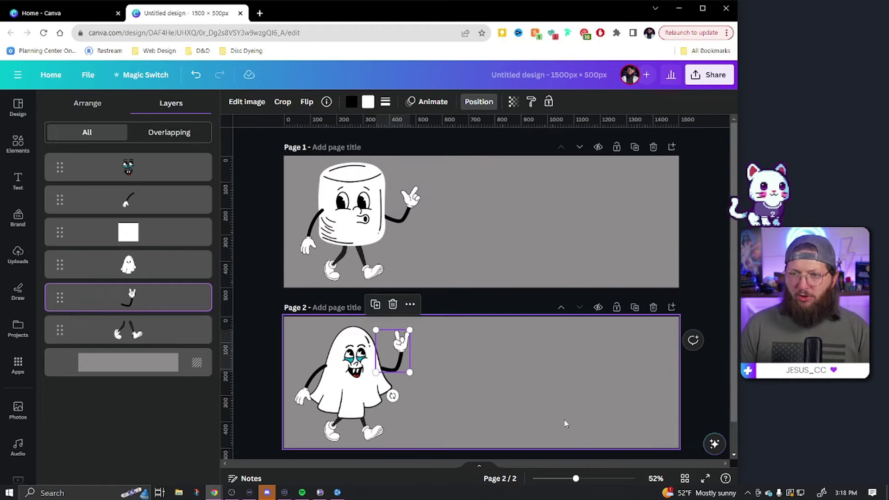
click(635, 147)
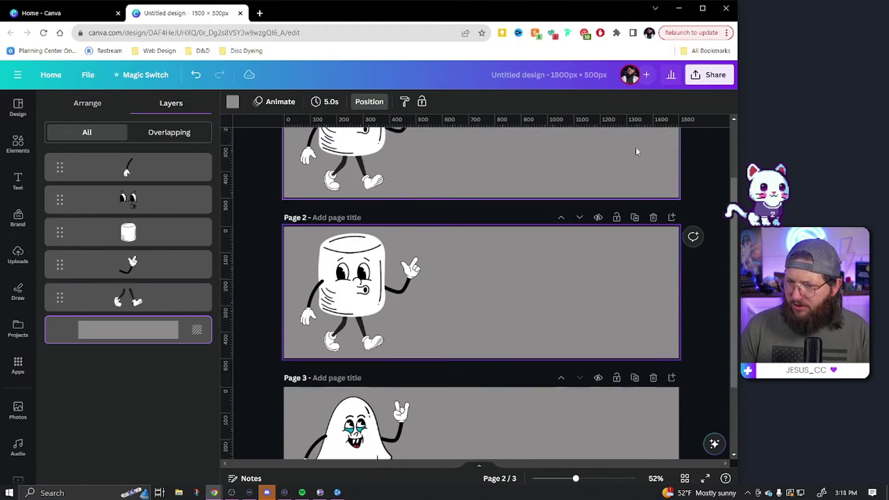
scroll(510, 283, down, 1)
scroll(510, 287, up, 5)
scroll(493, 299, down, 5)
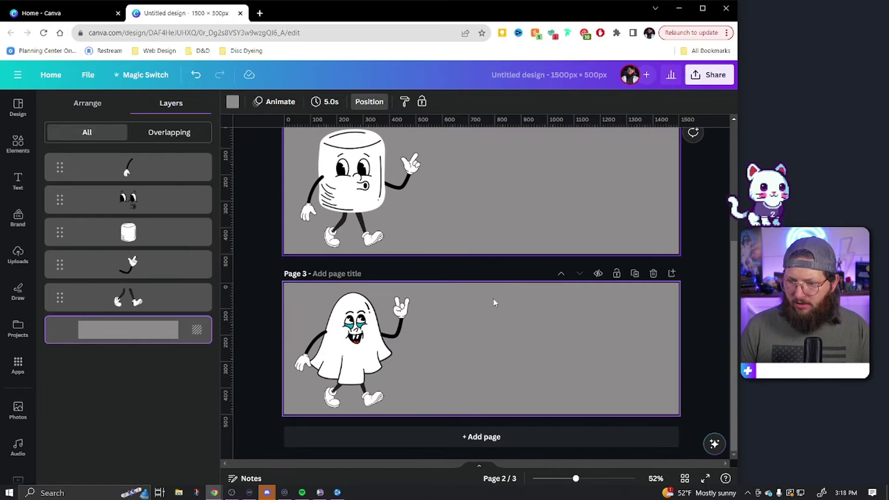
scroll(567, 280, up, 3)
click(579, 217)
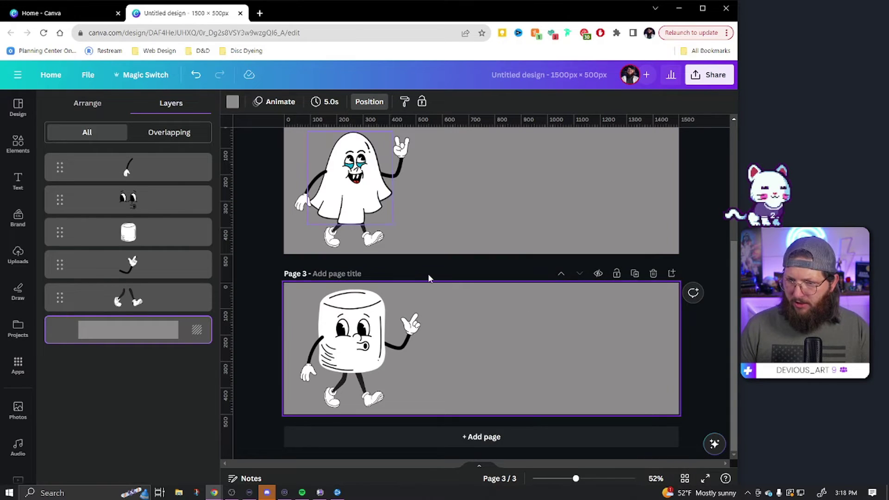
Delete the marshmallow body on page 3 and search the graphics for "orange".
click(369, 368)
key(Delete)
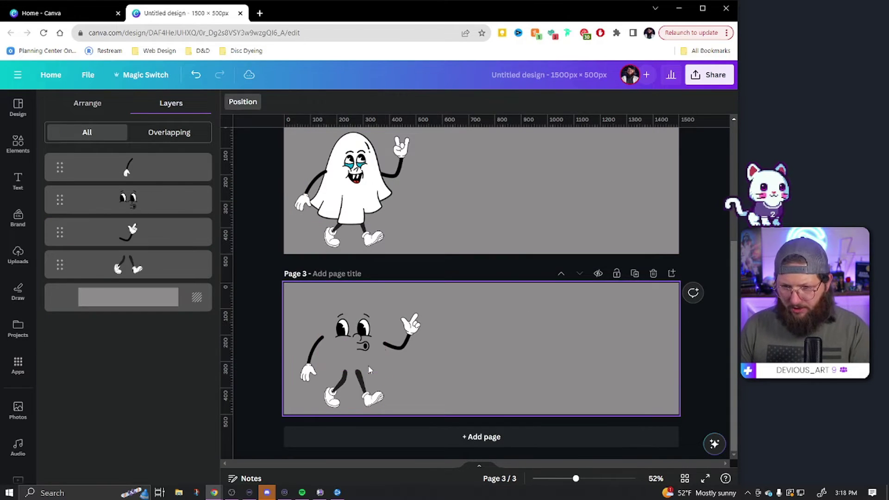
click(19, 143)
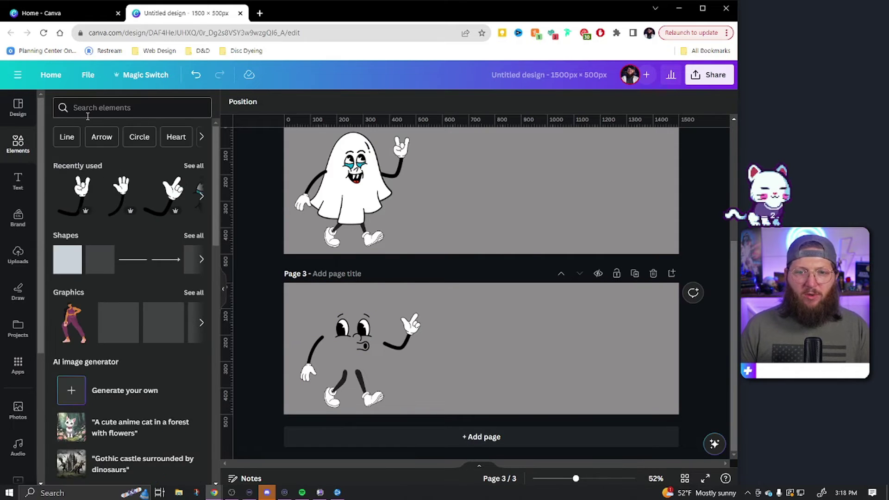
click(102, 108)
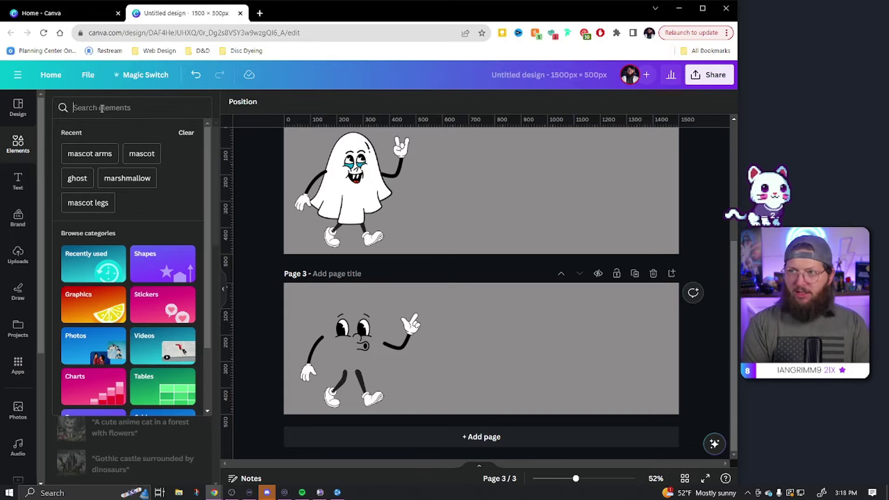
text(orange)
key(Return)
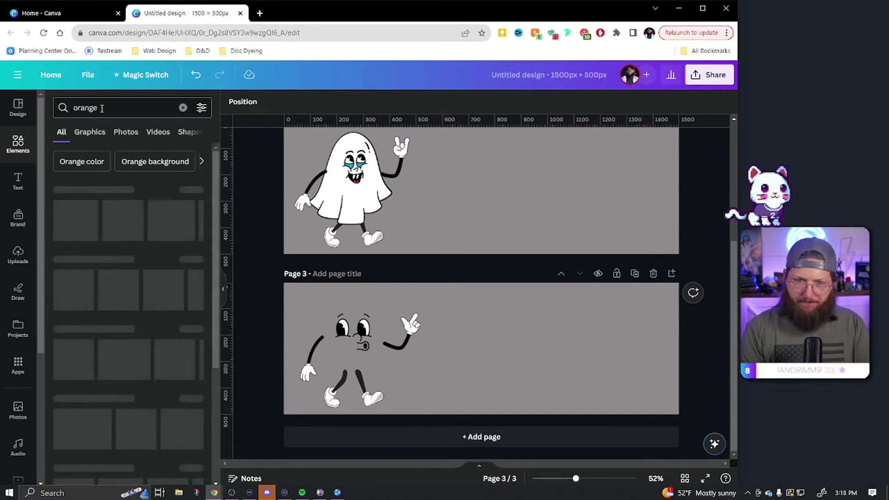
click(198, 189)
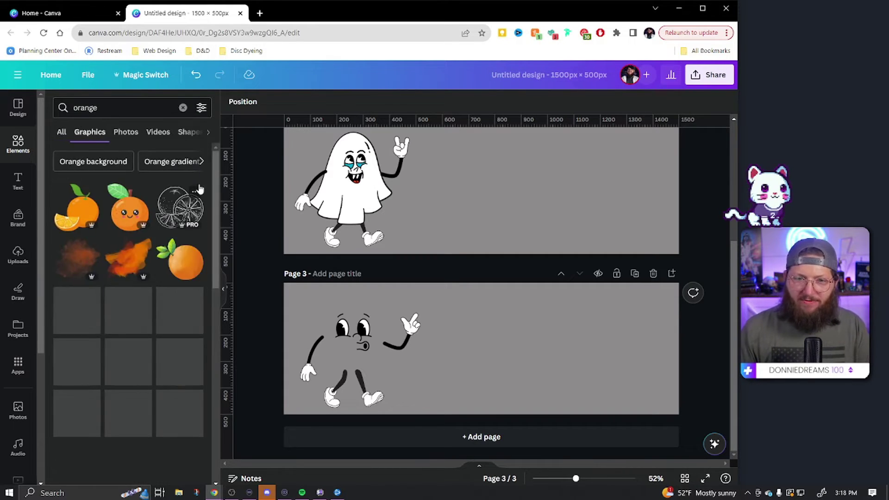
scroll(183, 323, down, 1)
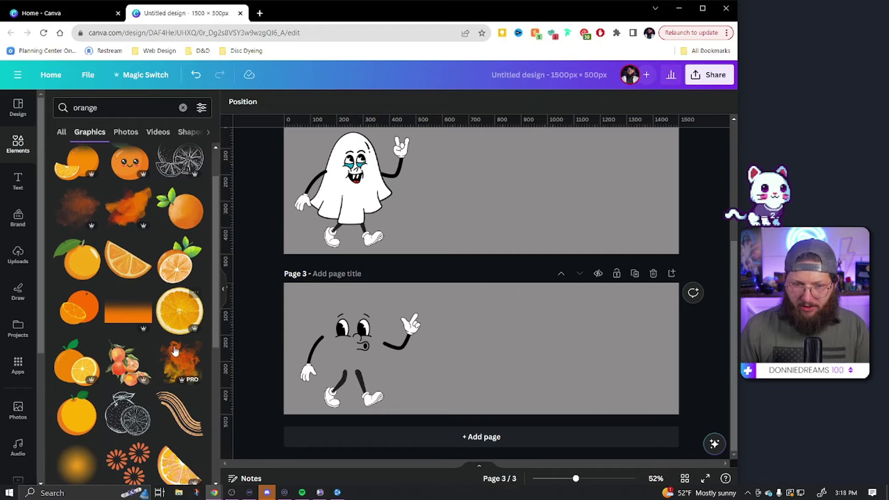
click(88, 264)
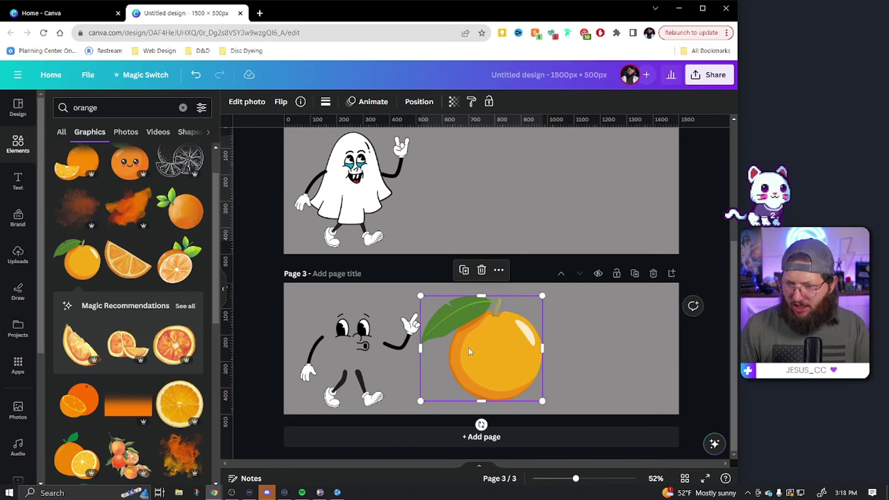
key(Delete)
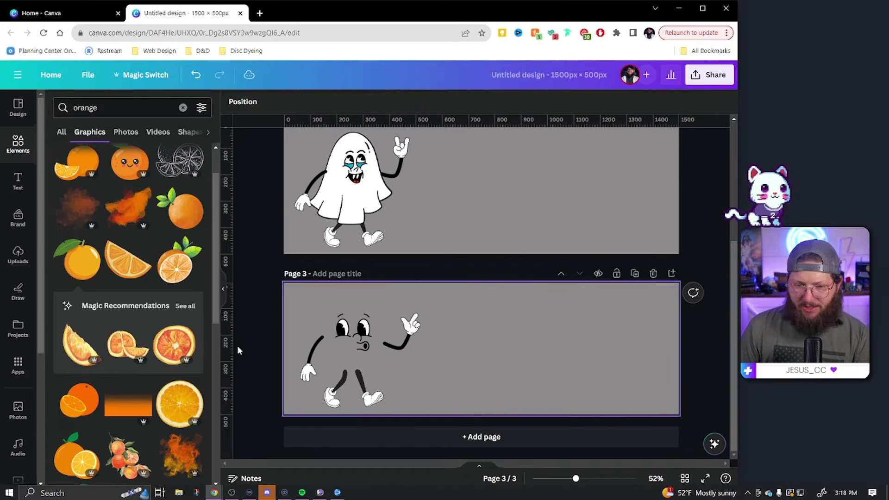
Add the flat orange with a brown stem and green leaf as the page 3 mascot's body, centred over the legs.
scroll(114, 319, down, 3)
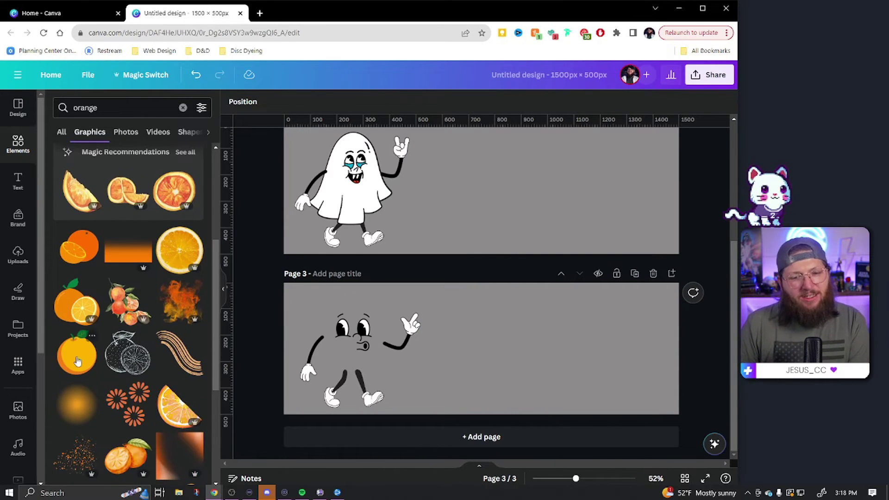
scroll(110, 357, down, 4)
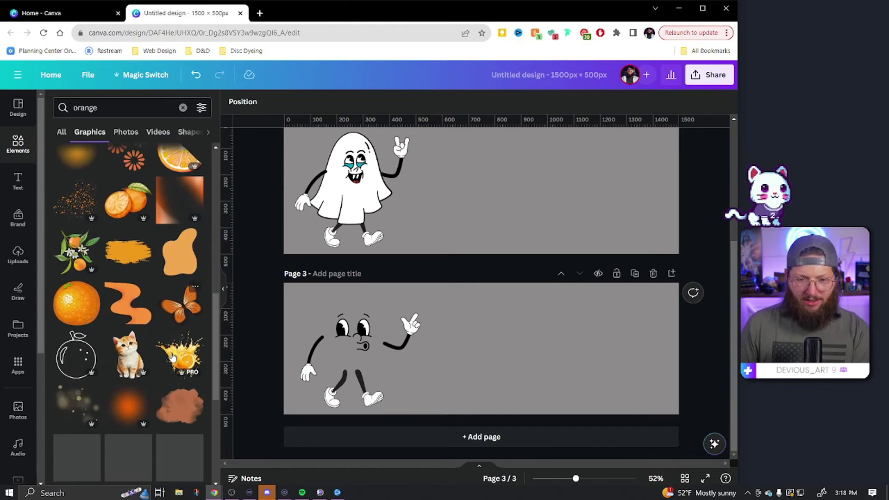
scroll(174, 342, down, 1)
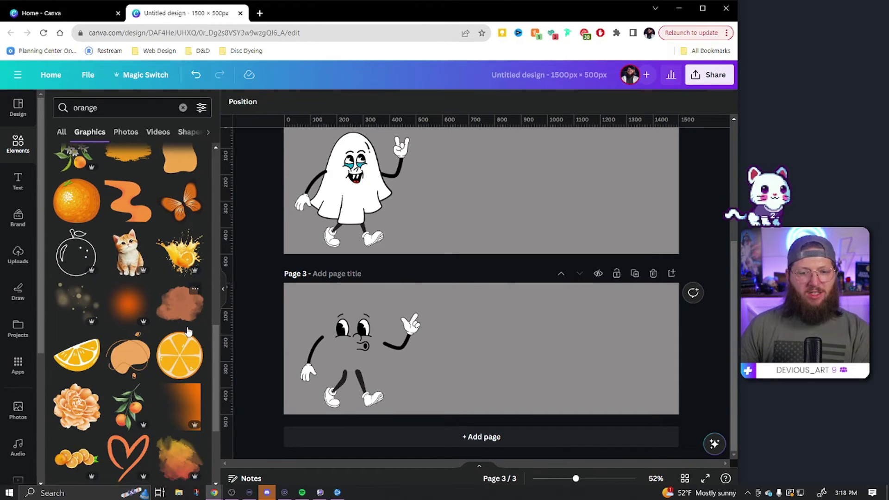
scroll(189, 330, down, 7)
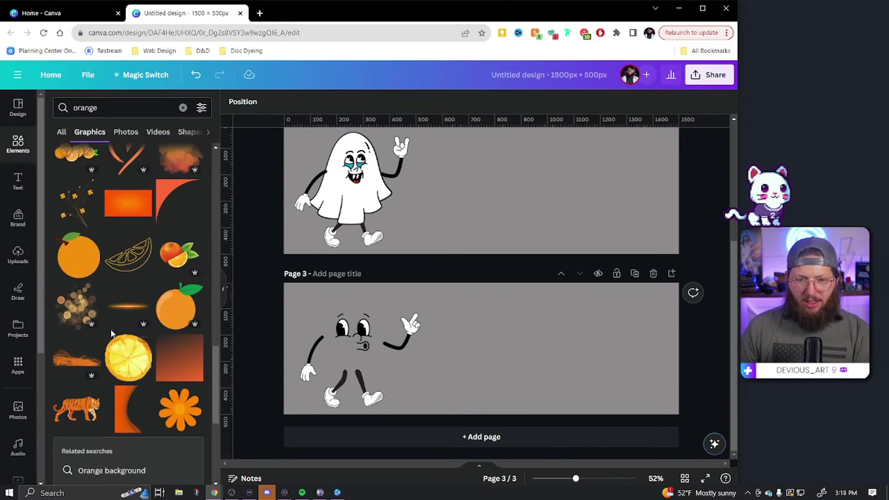
click(78, 257)
drag(491, 359, 345, 355)
mouse_move(361, 324)
mouse_down()
mouse_move(399, 292)
mouse_move(348, 331)
mouse_up()
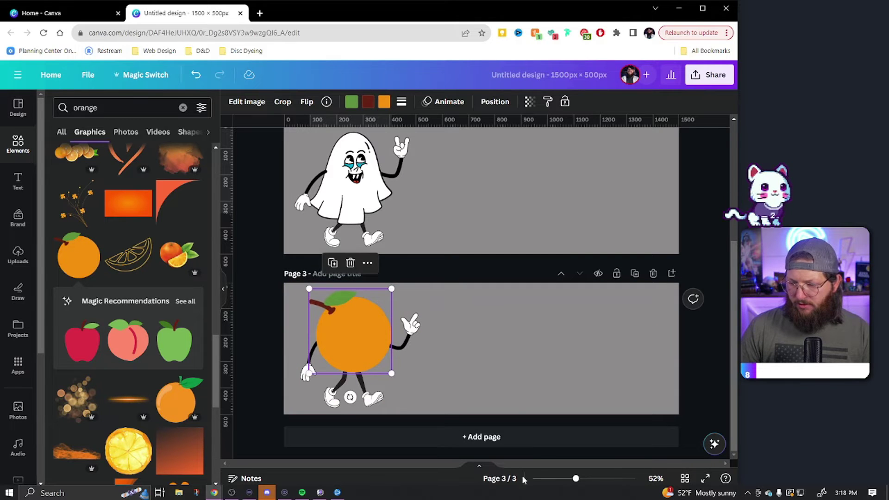
Layer the orange behind the face and lowered arm, and shift the face slightly up and right on the fruit.
drag(576, 479, 591, 479)
scroll(564, 384, down, 3)
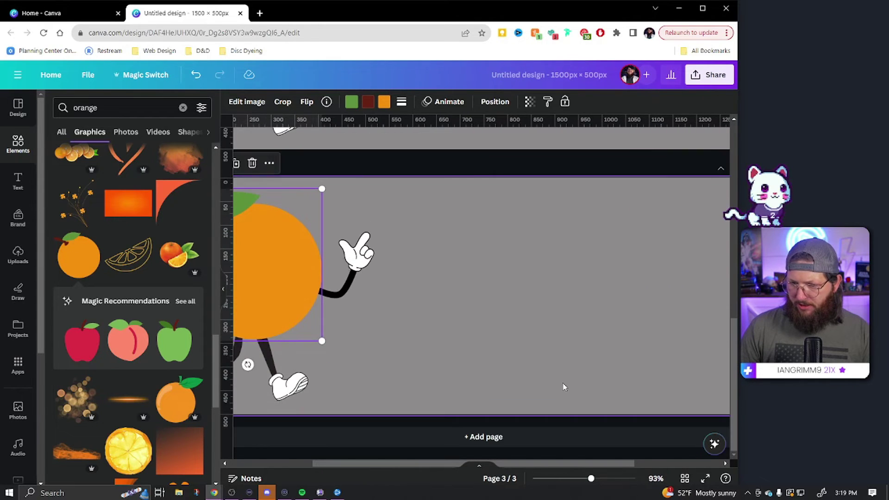
scroll(559, 376, left, 5)
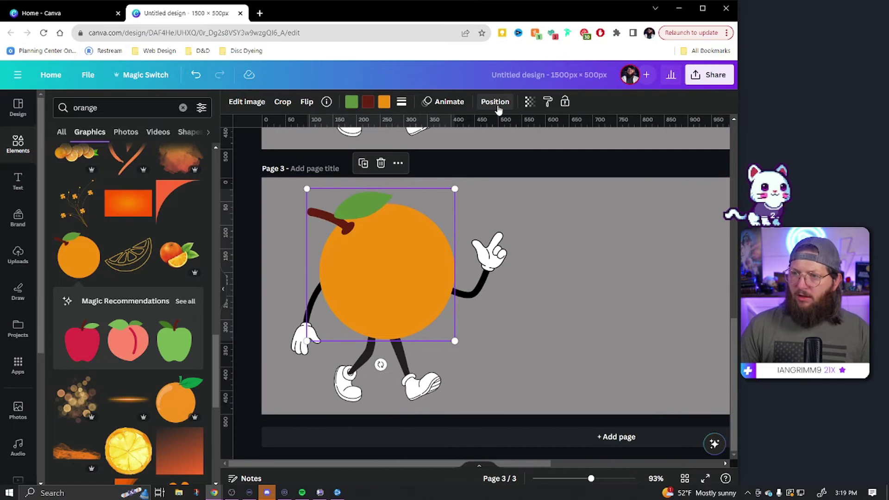
click(495, 102)
drag(57, 184, 56, 229)
drag(404, 274, 414, 266)
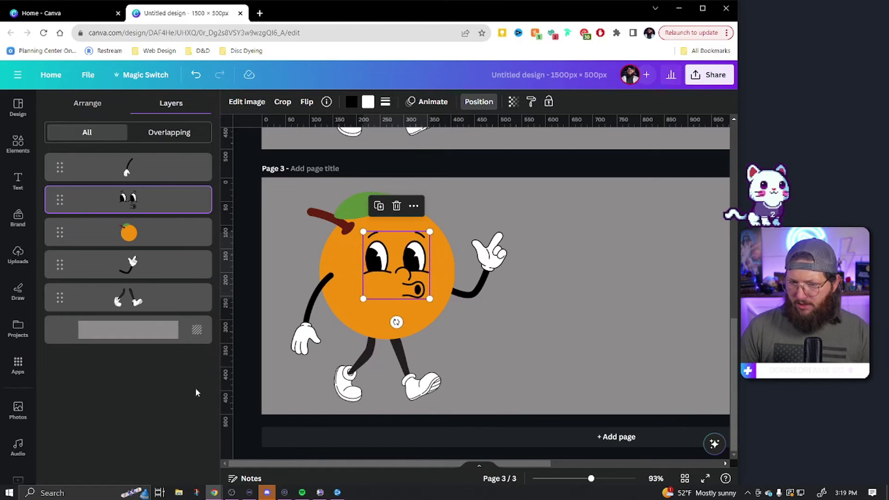
Recolour the white gloves of both of the orange mascot's arms with the orange document colour.
click(497, 258)
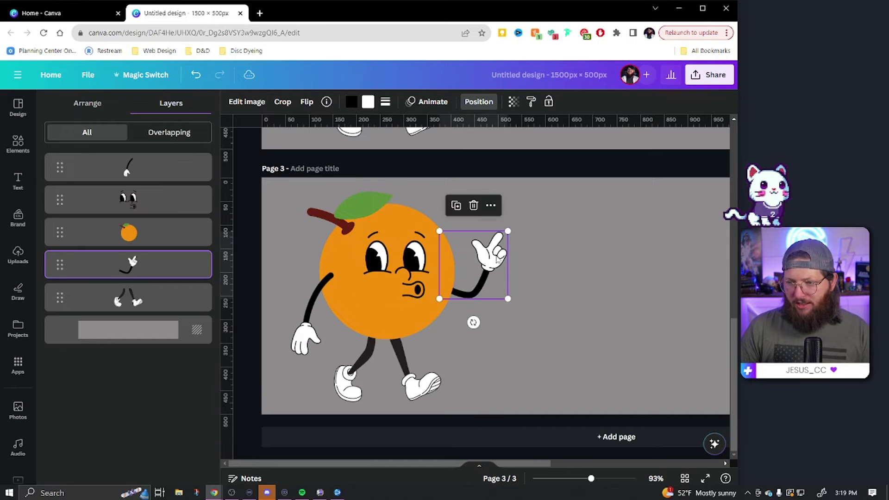
click(369, 102)
click(83, 191)
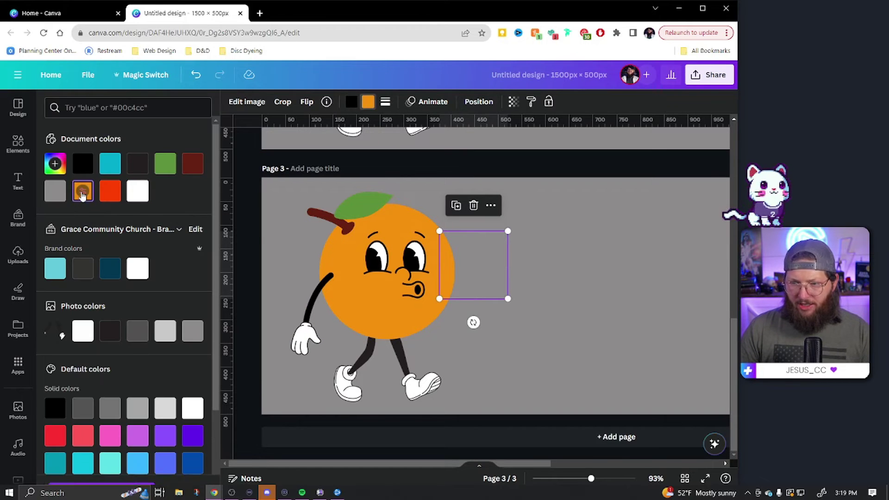
click(318, 301)
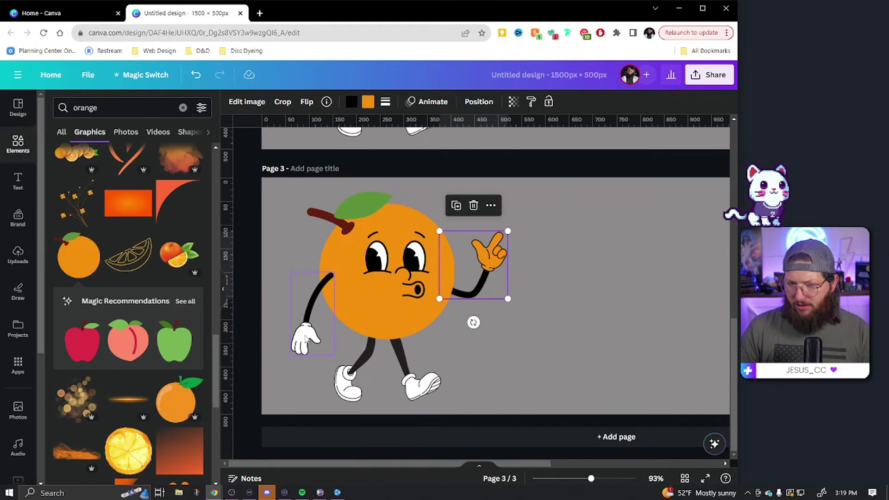
click(368, 101)
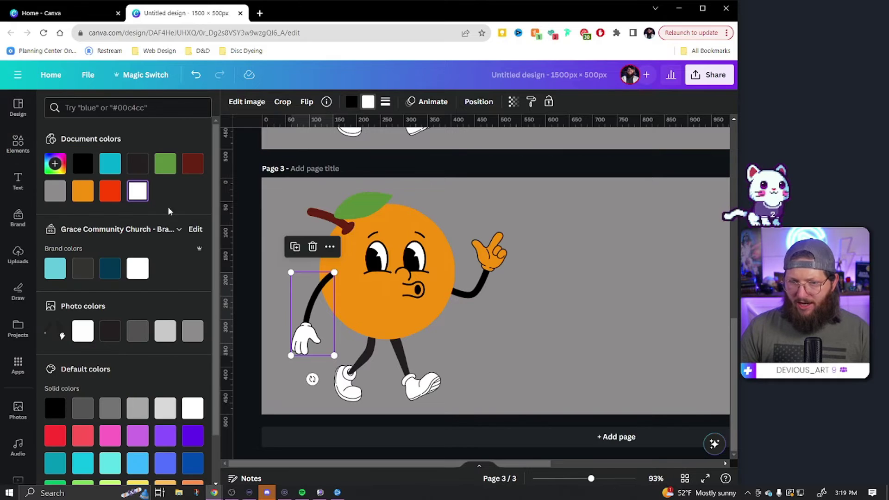
click(84, 192)
Shift the orange mascot's legs slightly to the right under its body.
click(427, 392)
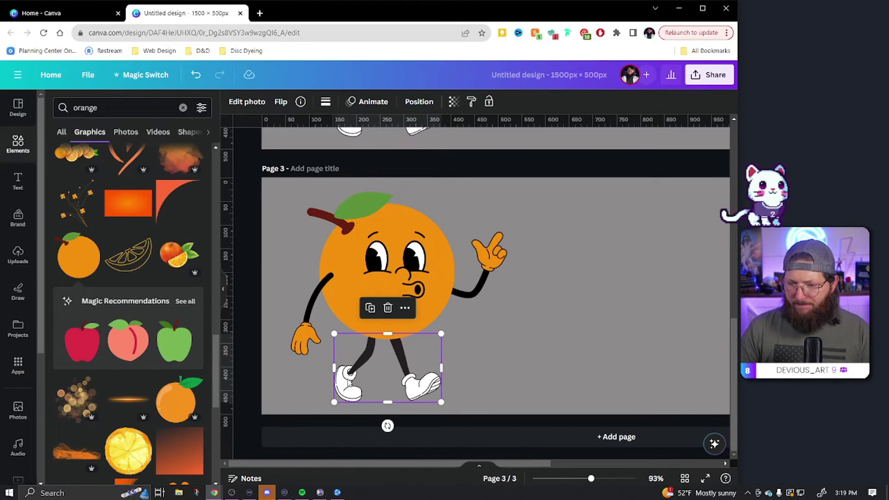
drag(421, 394, 426, 395)
click(245, 396)
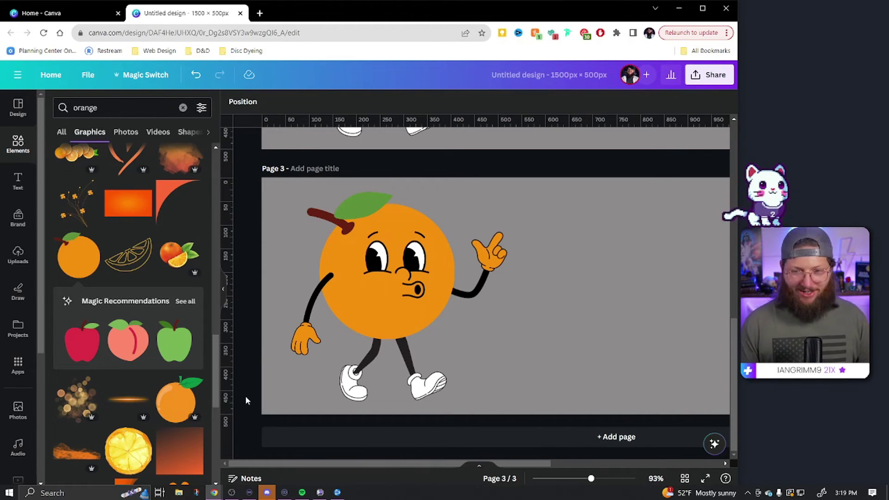
Add the RODEO font combination to page 1 and place it in the empty space beside the marshmallow mascot.
drag(591, 482, 573, 479)
scroll(574, 425, up, 5)
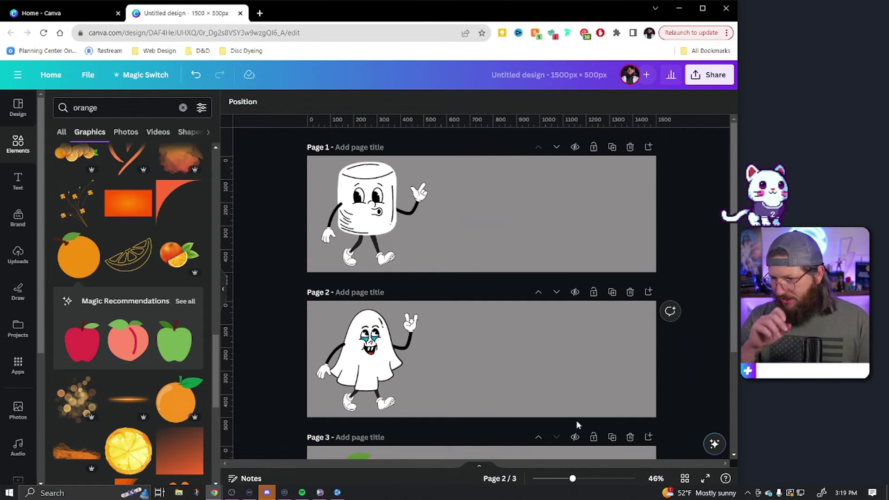
click(18, 182)
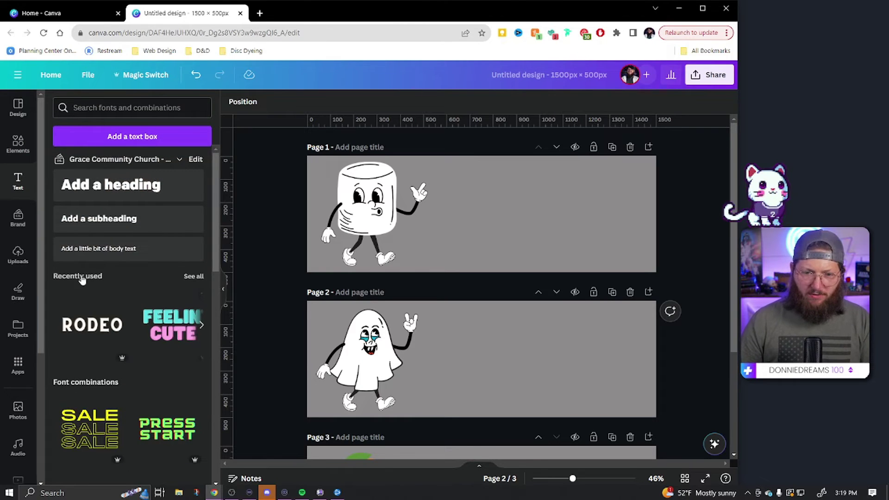
scroll(97, 350, down, 3)
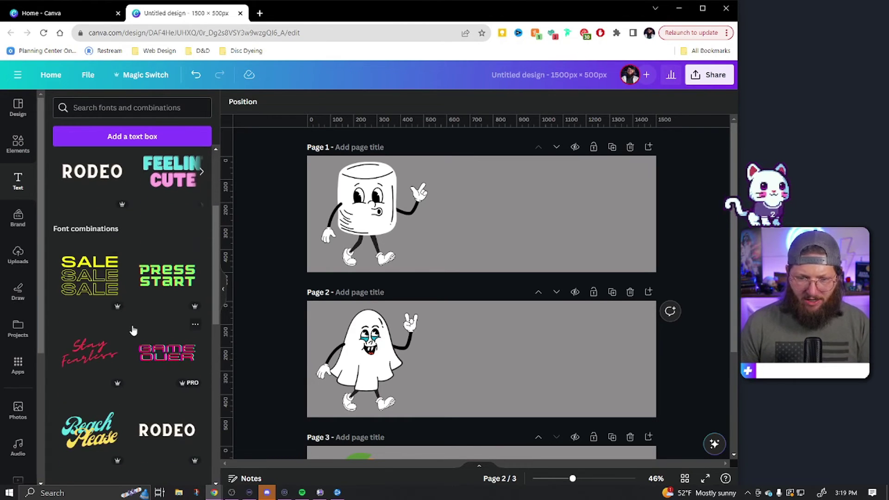
scroll(133, 330, down, 2)
scroll(134, 342, down, 1)
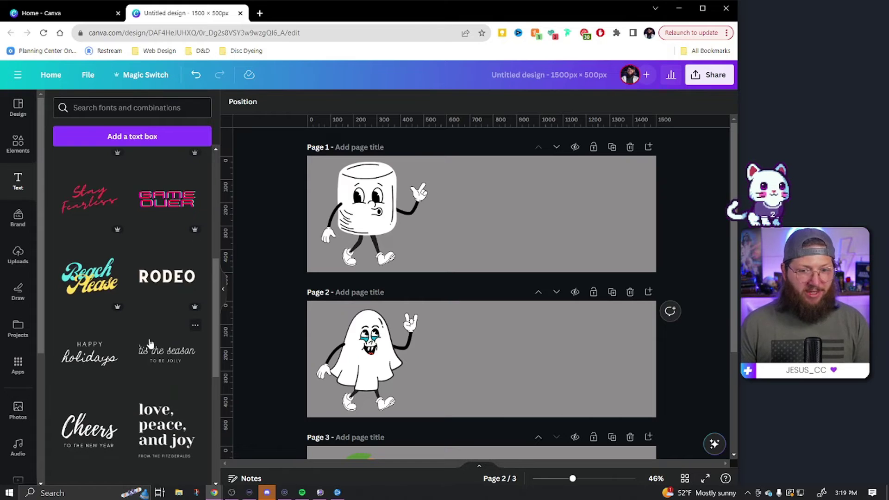
scroll(155, 340, down, 1)
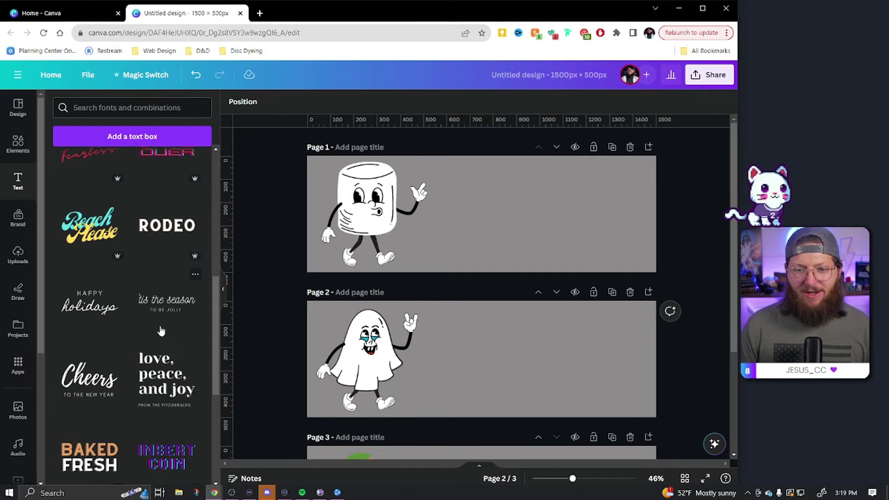
click(459, 220)
click(175, 233)
drag(510, 227, 563, 222)
Replace the wording of the RODEO text on page 1 with TOASTY.
scroll(133, 322, down, 2)
scroll(93, 319, down, 2)
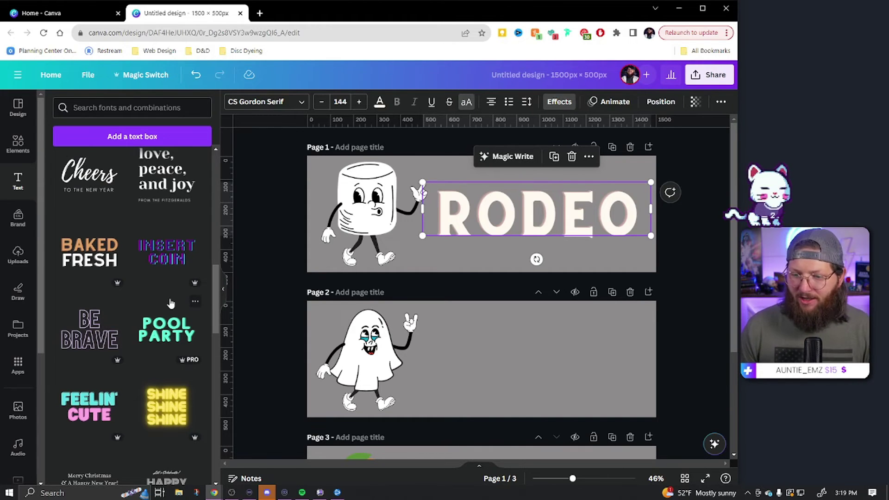
scroll(161, 351, down, 6)
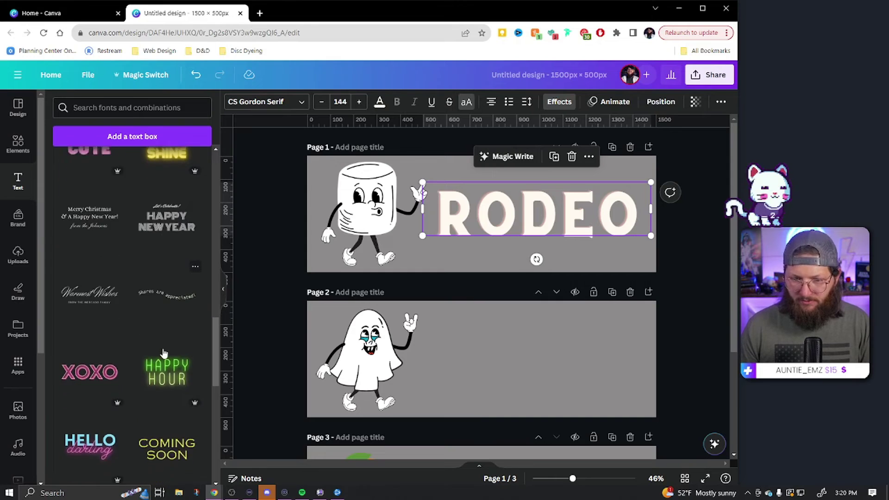
scroll(164, 345, down, 4)
scroll(157, 341, down, 1)
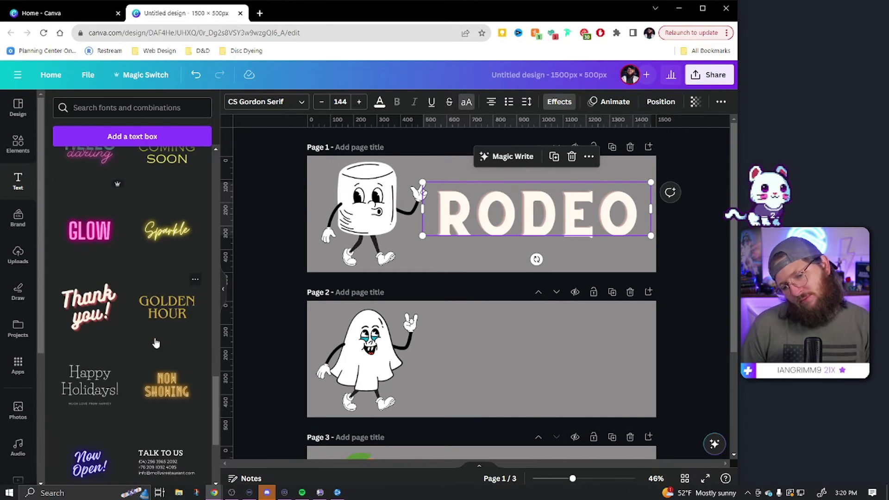
double_click(513, 215)
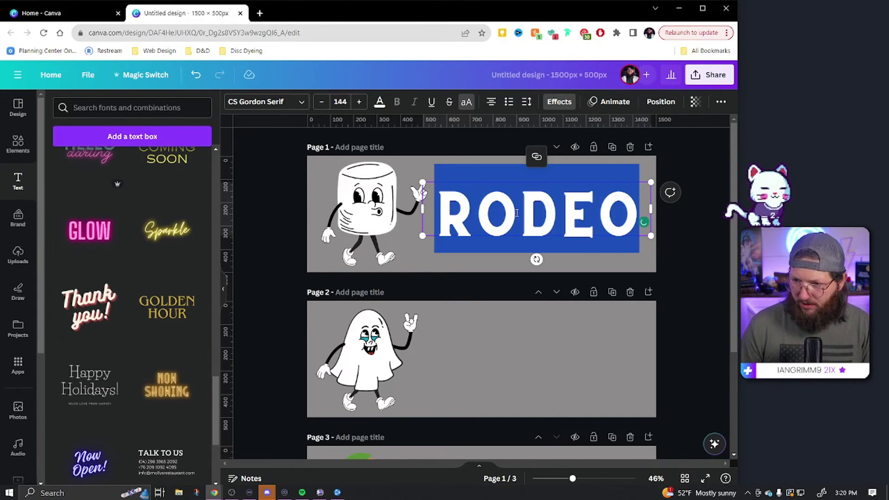
text(TOASTY)
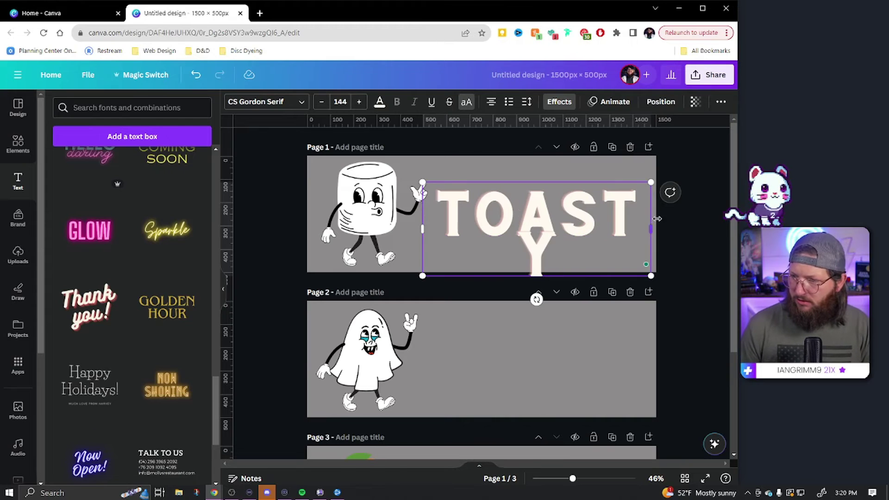
Reduce the TOASTY text to font size 125 and centre it beside the marshmallow mascot.
click(321, 101)
click(322, 102)
click(322, 102)
click(322, 102)
click(322, 102)
click(321, 102)
click(321, 102)
drag(533, 206, 533, 221)
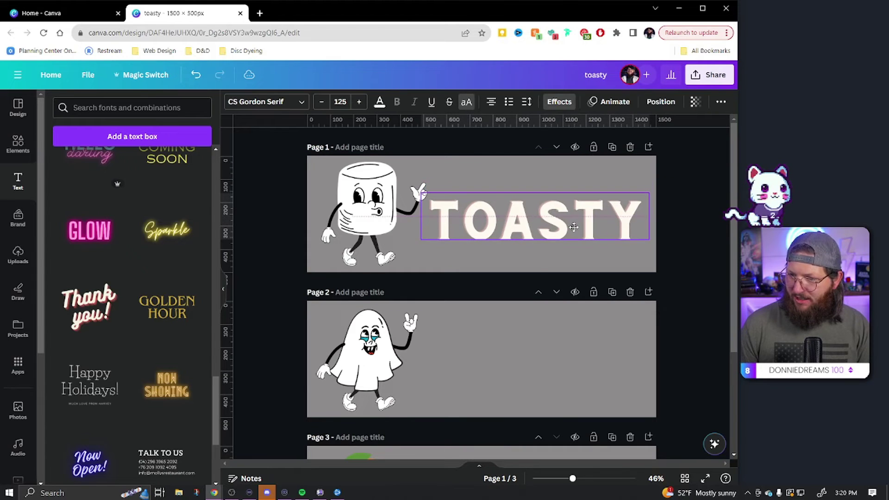
Change the Echo effect colour of the TOASTY text to the black document colour.
click(555, 101)
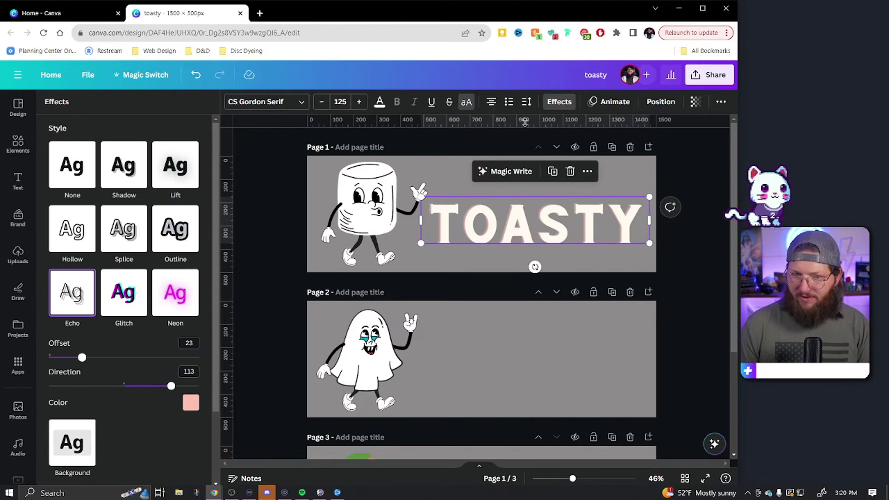
click(191, 403)
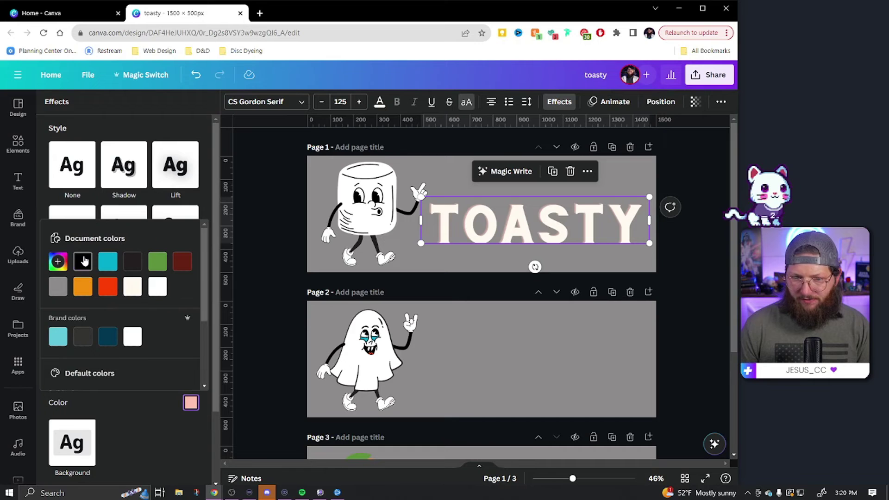
click(702, 284)
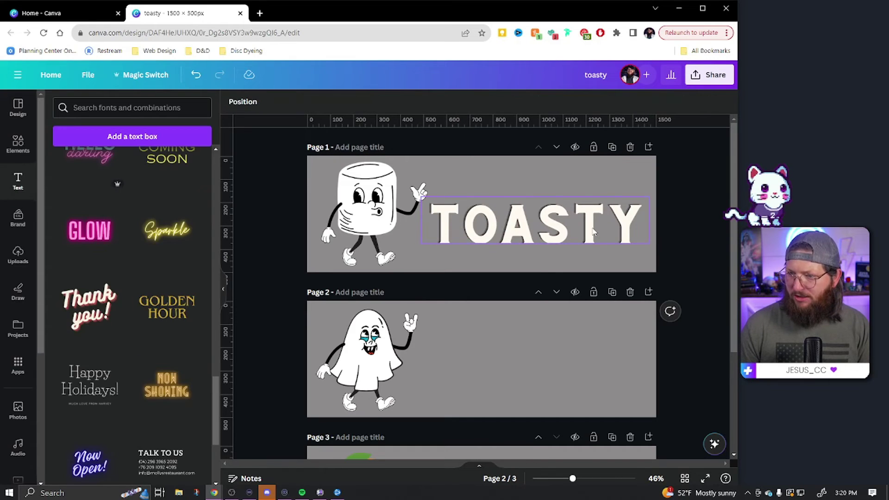
Remove the Echo effect from the TOASTY text by setting its effect style to None.
click(595, 232)
click(560, 103)
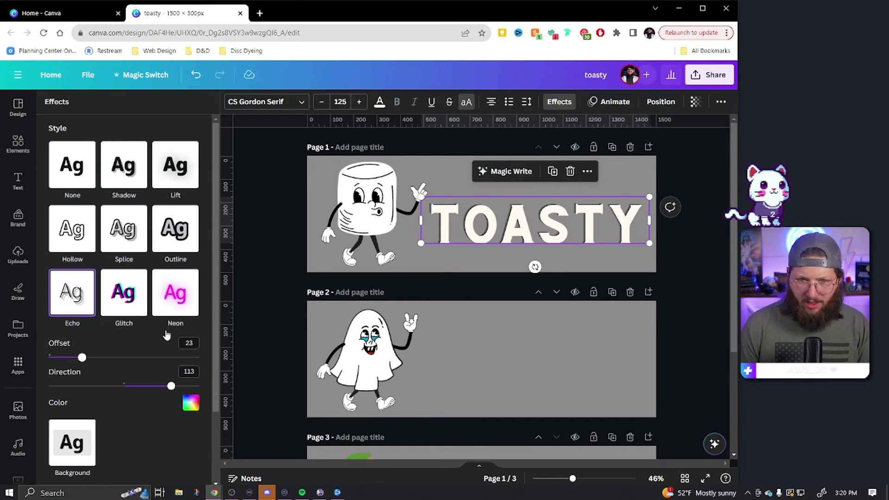
click(73, 187)
drag(554, 223, 552, 223)
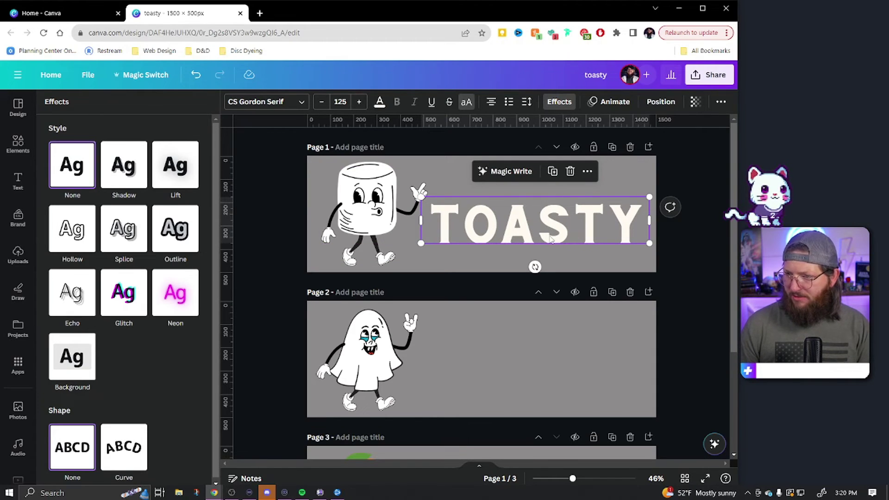
click(707, 271)
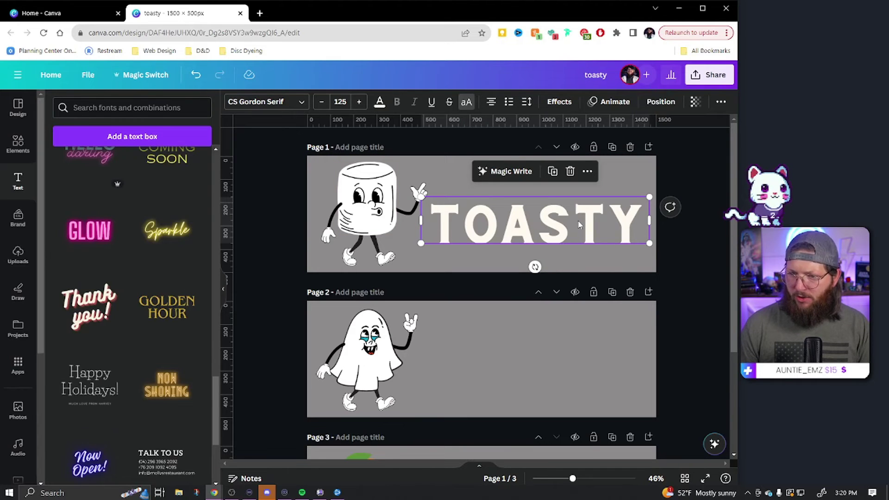
Try the Hollow effect on the TOASTY text, and set its effect style back to None.
click(509, 318)
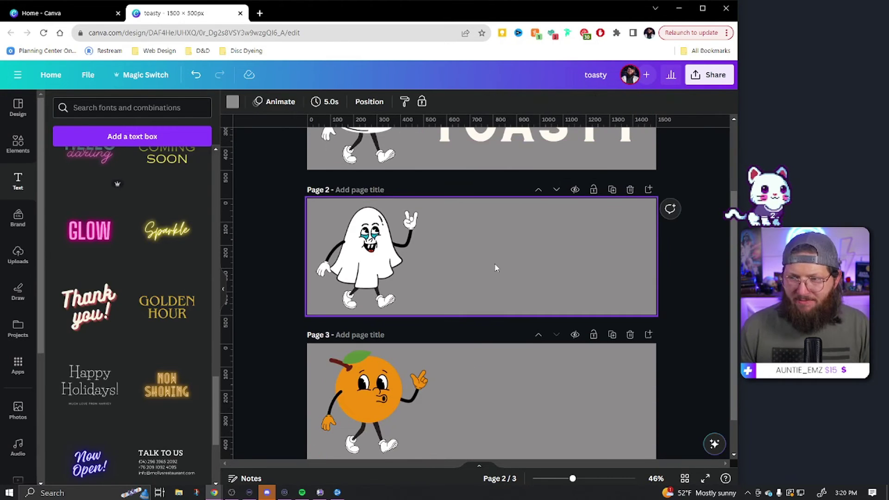
scroll(496, 268, up, 5)
click(529, 224)
click(559, 103)
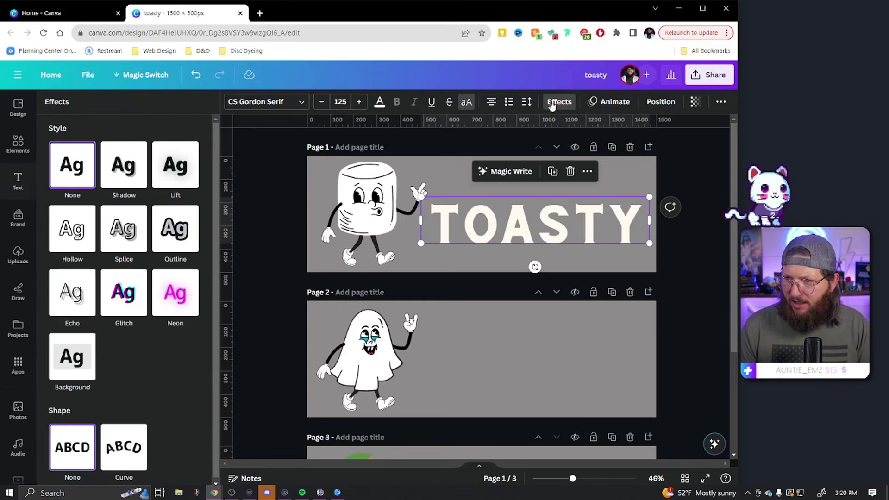
click(78, 237)
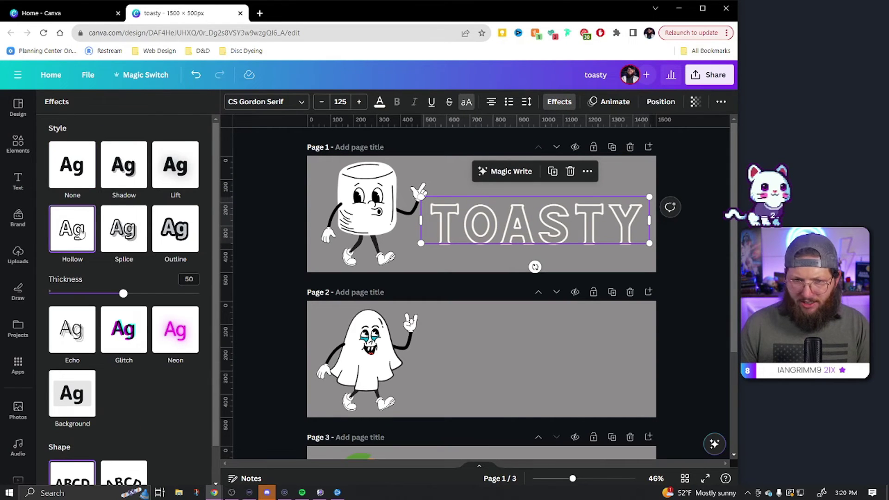
click(78, 175)
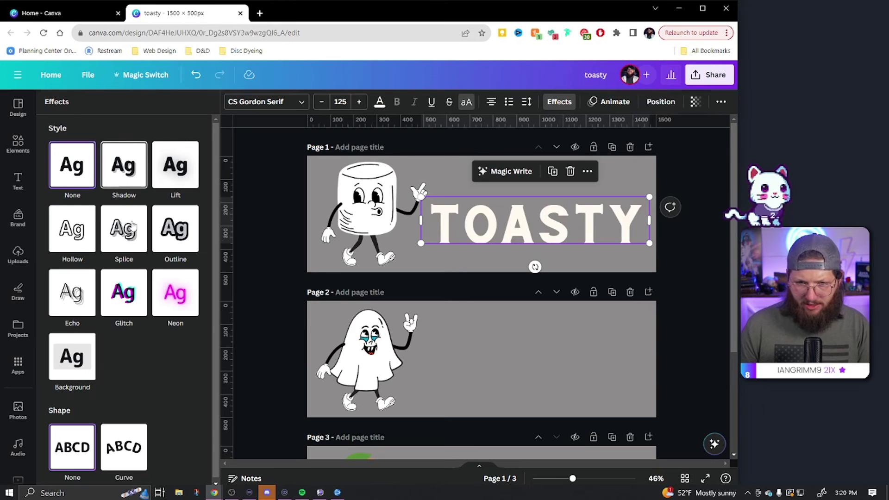
Apply the Outline effect to the TOASTY text and colour the outline black.
click(162, 232)
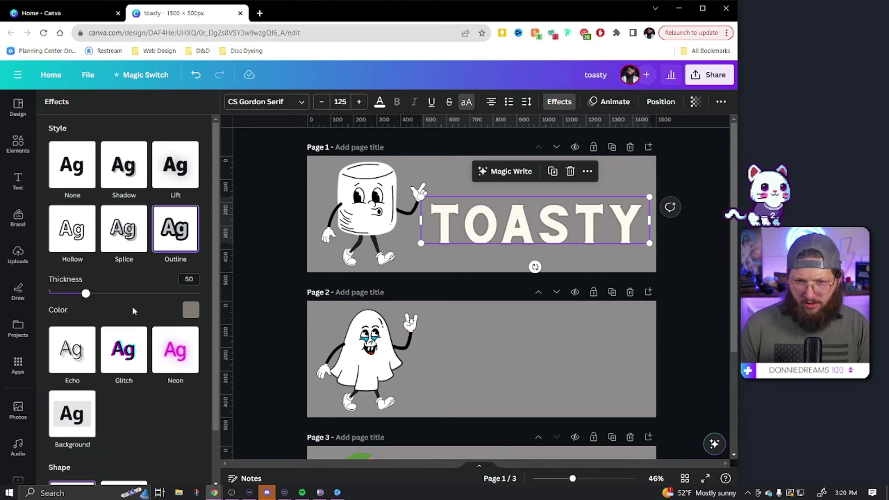
click(191, 310)
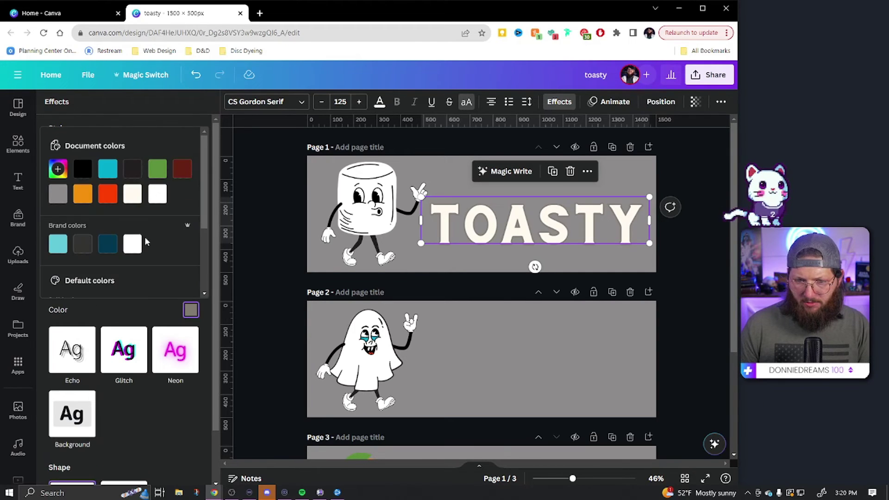
click(83, 169)
click(133, 315)
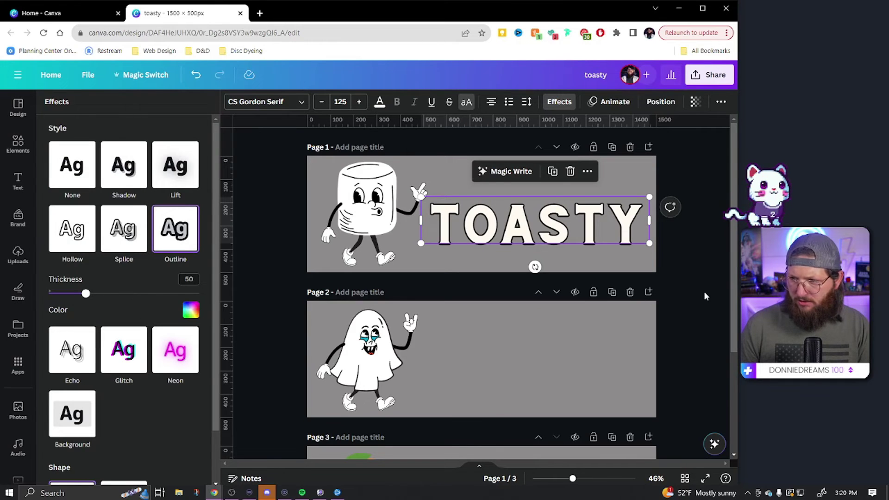
click(695, 278)
Search the fonts for "retro" and apply Bright Retro to the TOASTY text.
click(610, 235)
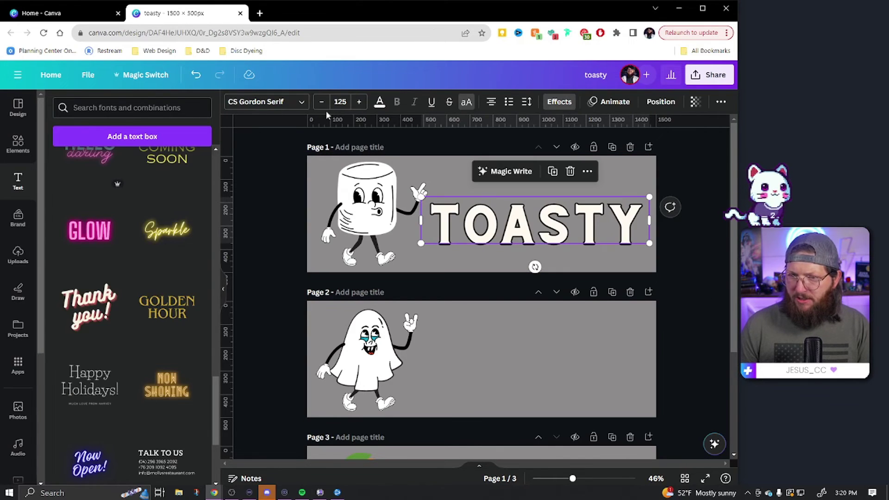
click(290, 107)
scroll(123, 292, down, 10)
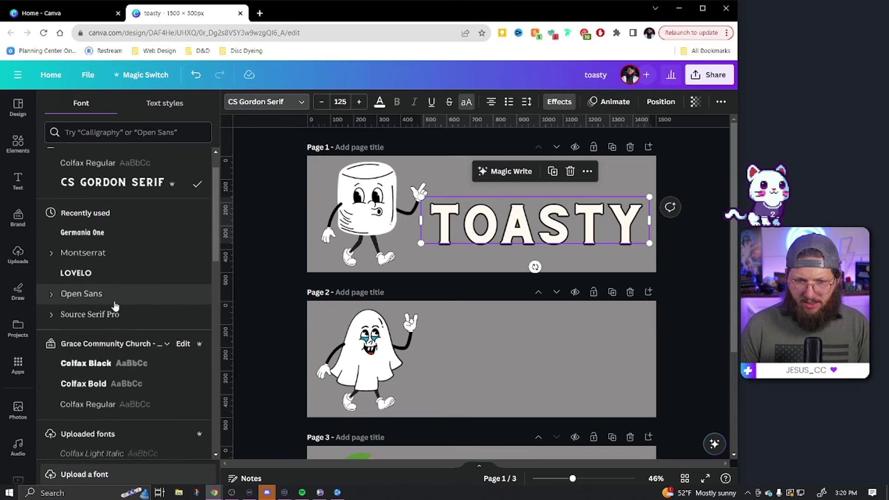
click(131, 133)
text(retro)
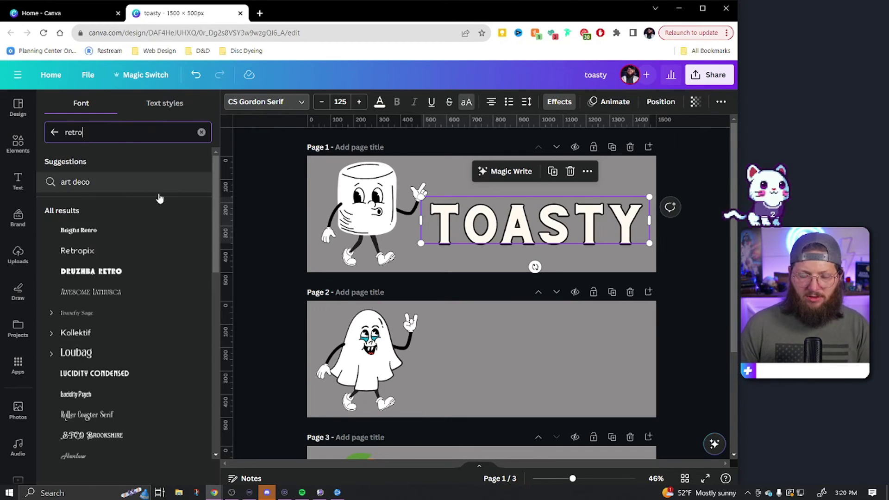
click(131, 233)
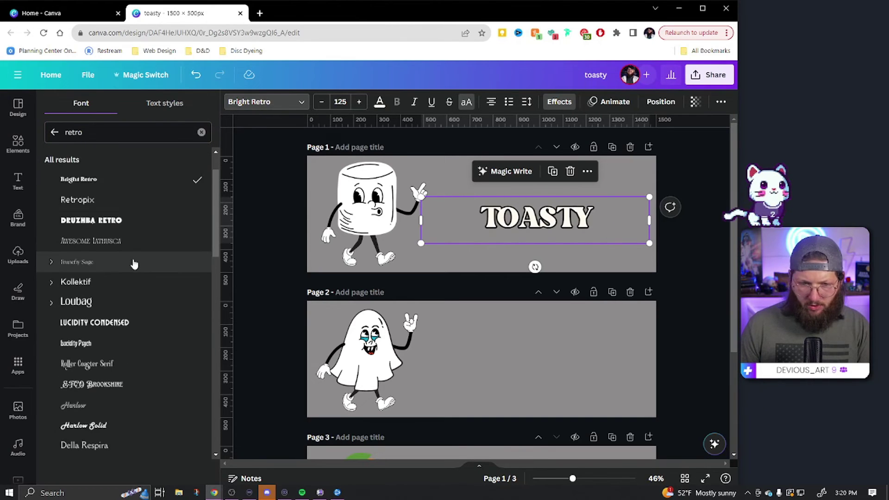
Try Roller Coaster Serif from the retro fonts, and set the TOASTY text in Harlow Solid.
scroll(133, 262, down, 3)
click(153, 262)
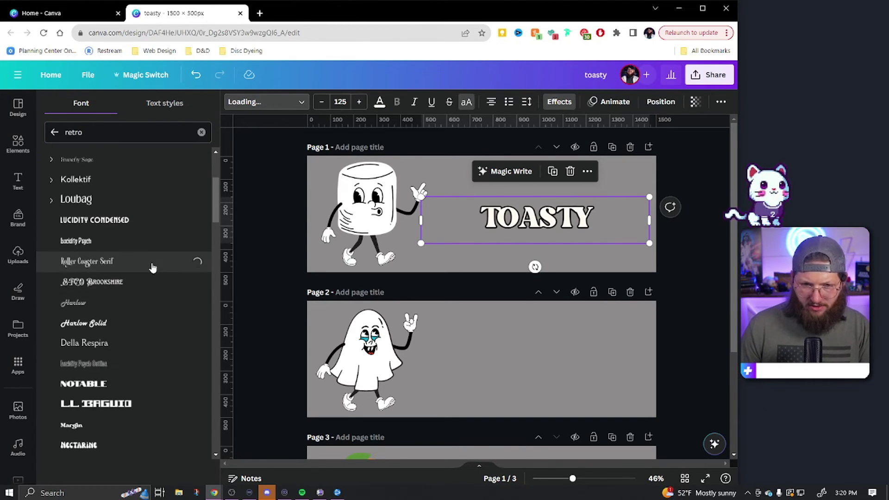
scroll(156, 276, down, 1)
click(136, 277)
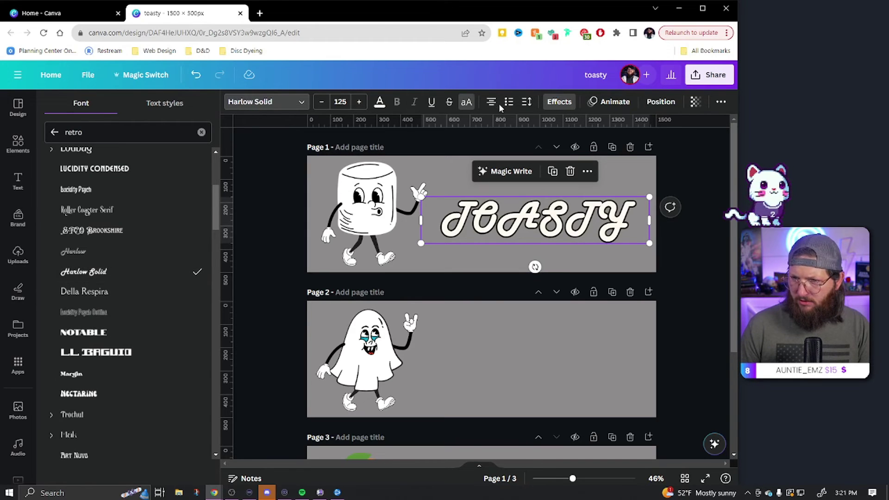
Turn off uppercase for the page 1 text and capitalise only its first letter so it reads Toasty.
click(466, 102)
click(468, 105)
click(468, 105)
double_click(641, 230)
key(Left)
key(shift+Right)
text(T)
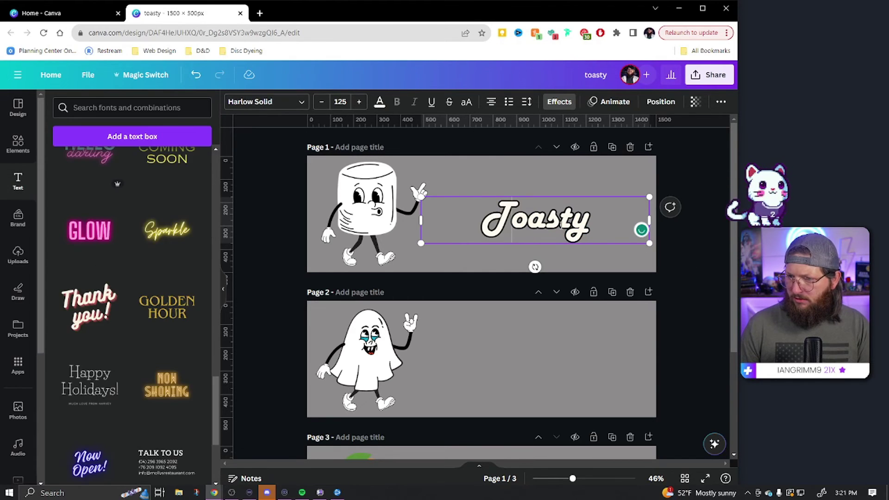
Enlarge the Toasty text to font size 210 and position it beside the marshmallow mascot's raised hand.
drag(595, 205, 523, 220)
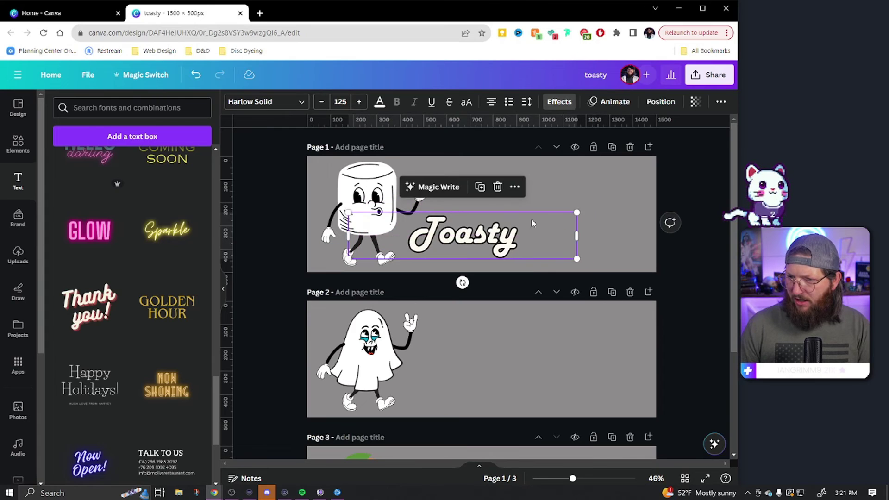
drag(578, 213, 696, 183)
drag(546, 211, 546, 214)
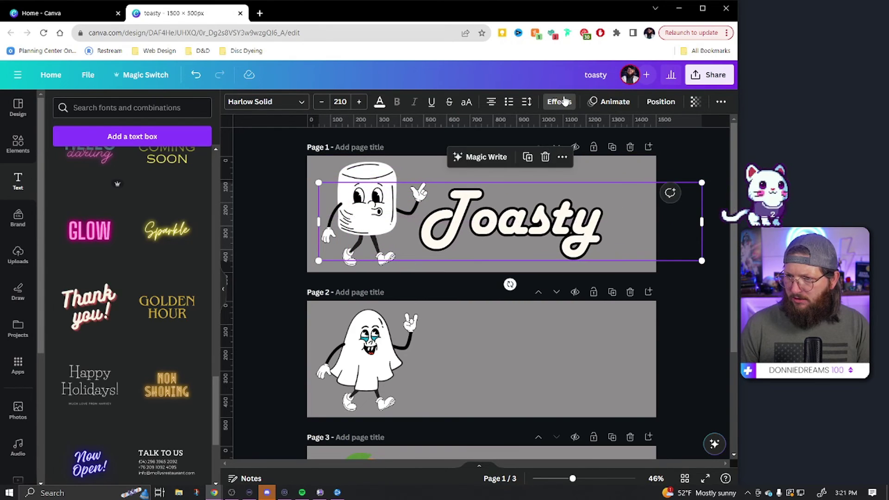
Reduce the outline thickness of the Toasty text to about 35.
click(559, 102)
drag(85, 293, 68, 295)
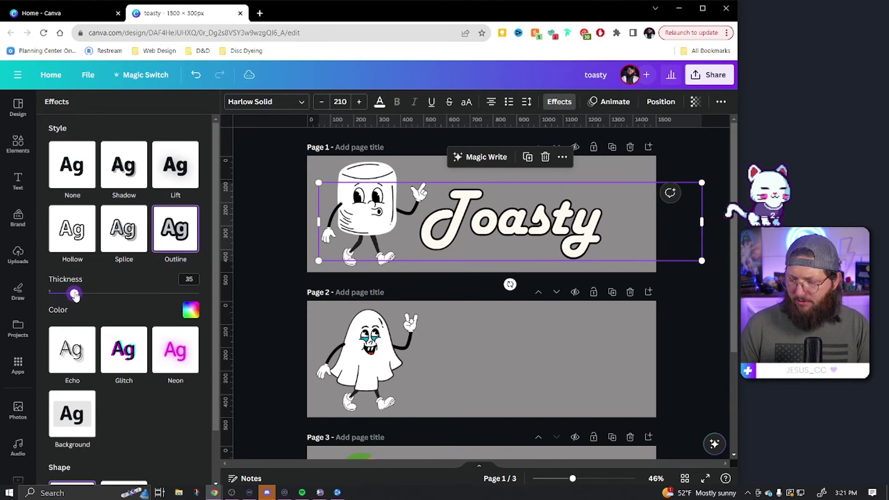
click(266, 292)
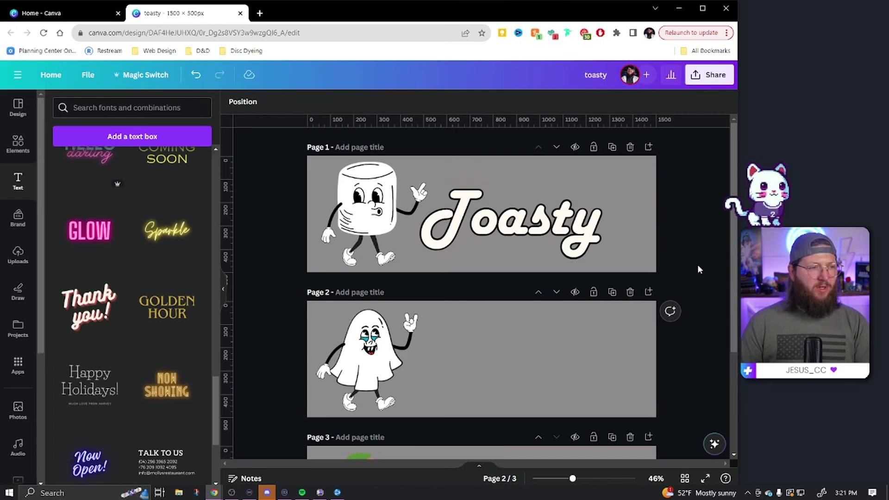
Change the Toasty text's fill colour to white.
click(690, 213)
click(380, 102)
click(273, 262)
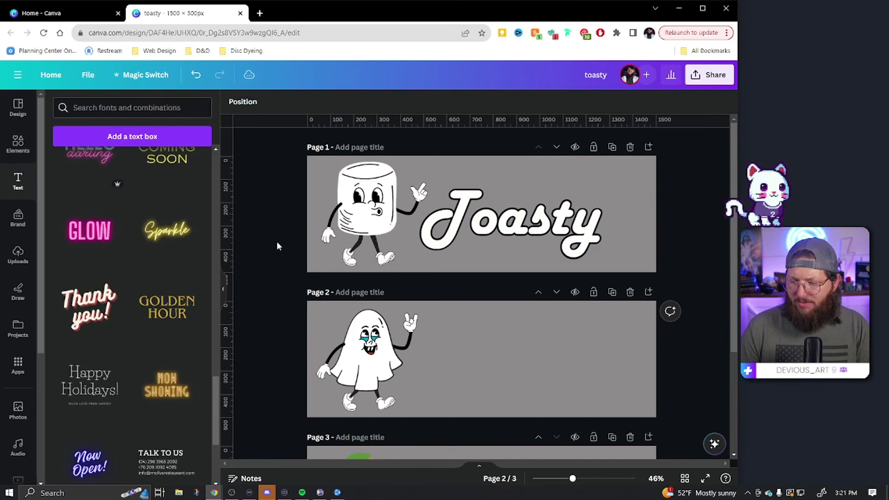
Add the text Casper to page 2, enlarge it to font size 163 and place it beside the ghost mascot.
scroll(653, 333, down, 1)
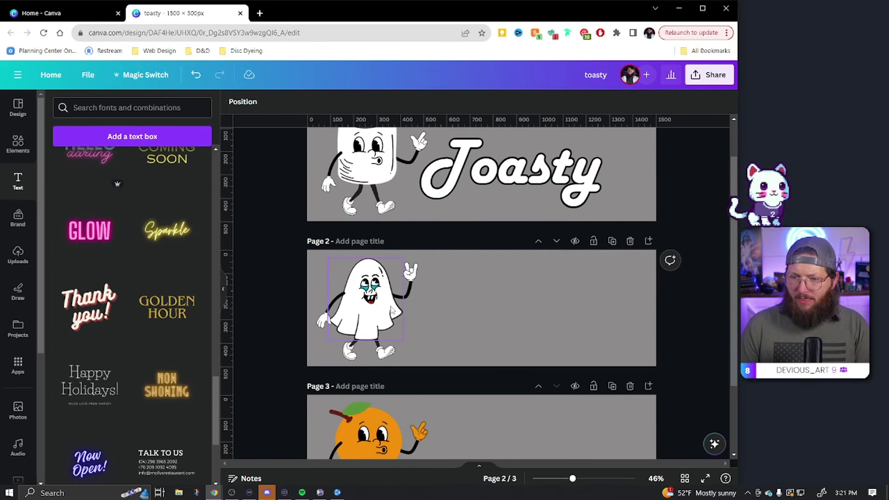
click(394, 310)
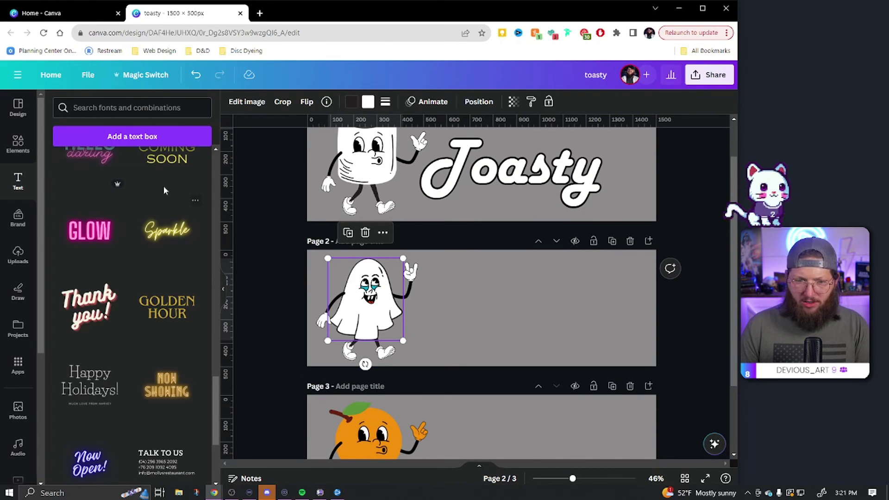
click(460, 315)
key(t)
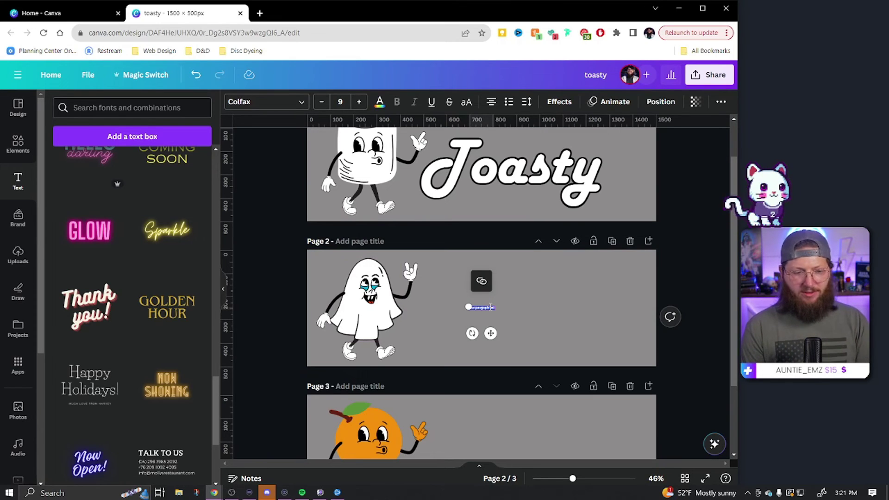
key(BackSpace)
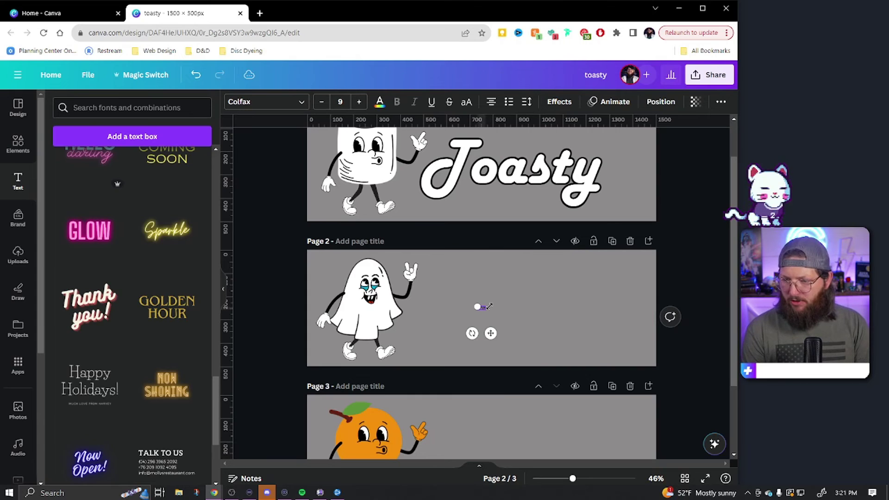
text(Casper)
drag(489, 307, 644, 310)
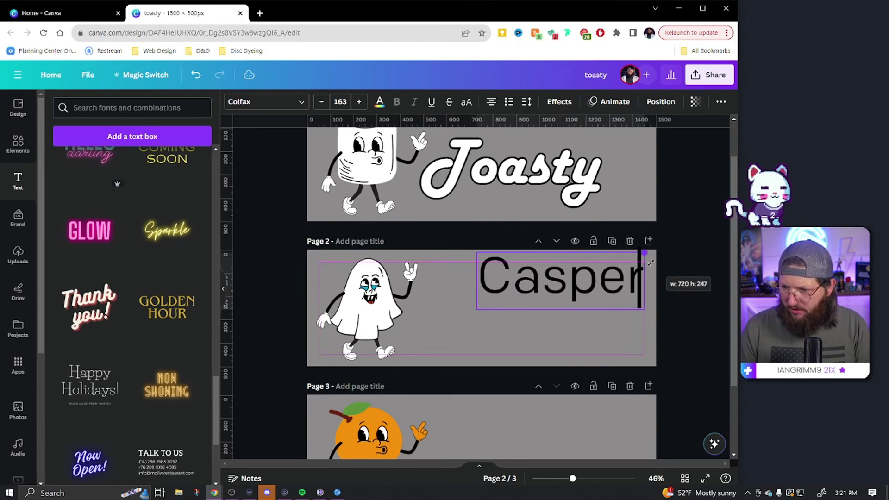
click(667, 326)
drag(584, 287, 540, 321)
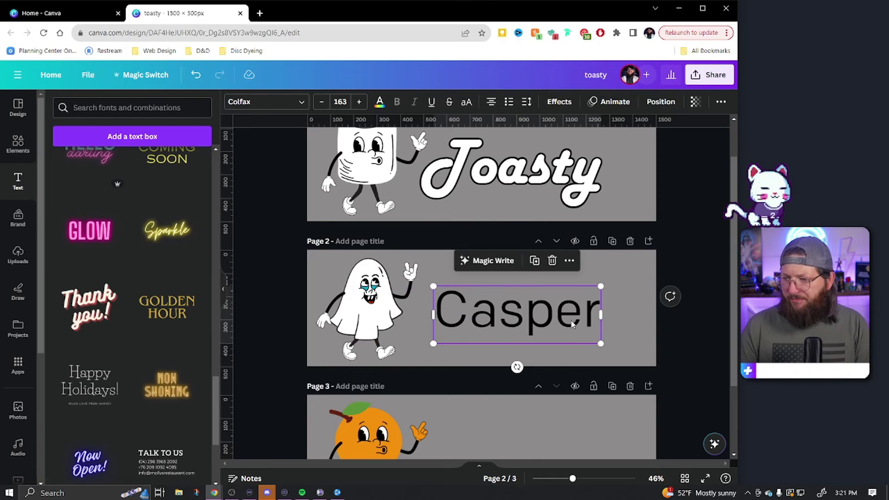
Search the available fonts for scary to restyle the Casper text.
click(266, 103)
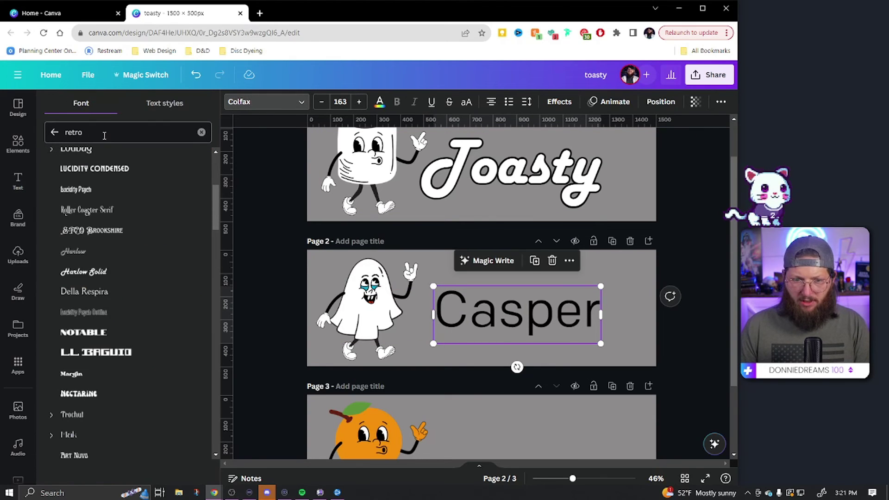
text(spooky)
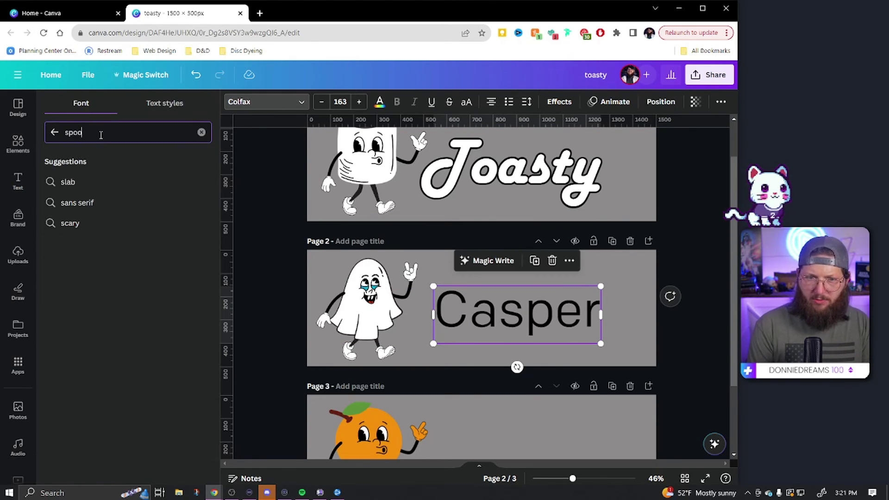
double_click(140, 134)
text(scary)
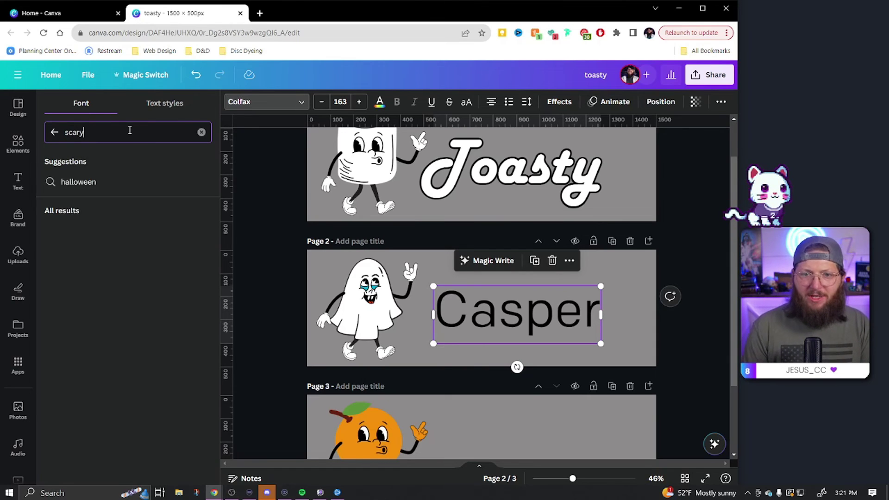
Try the fonts Scary Stories, Jeepers, Shlop, Rubik Beastly, Abys, Amstrong and Fibre on the Casper text.
click(97, 229)
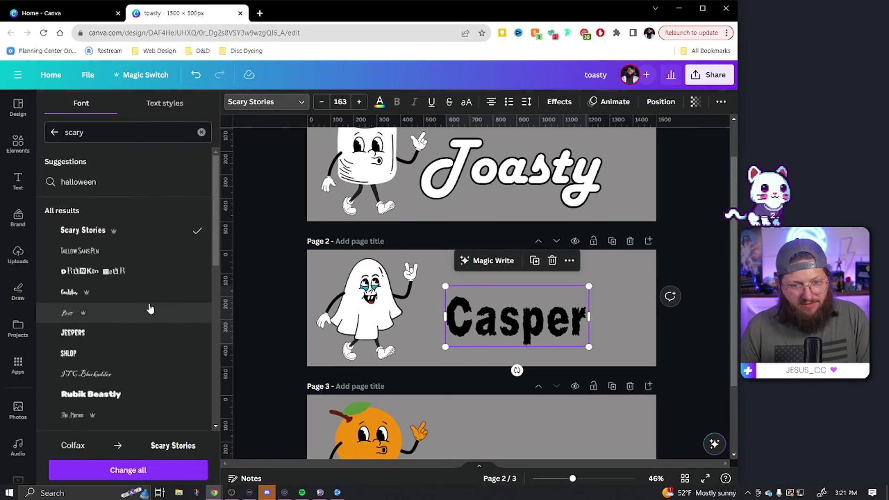
click(129, 332)
scroll(129, 333, down, 1)
click(107, 302)
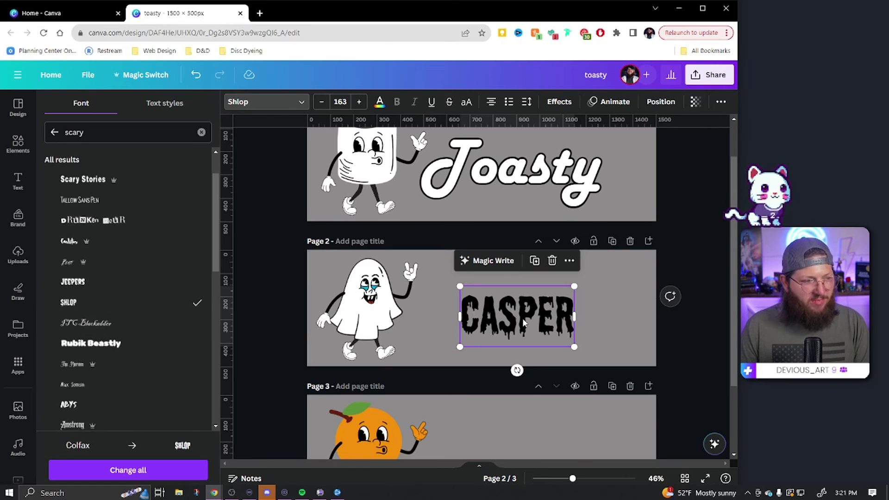
click(126, 345)
click(104, 303)
scroll(106, 306, down, 3)
click(121, 258)
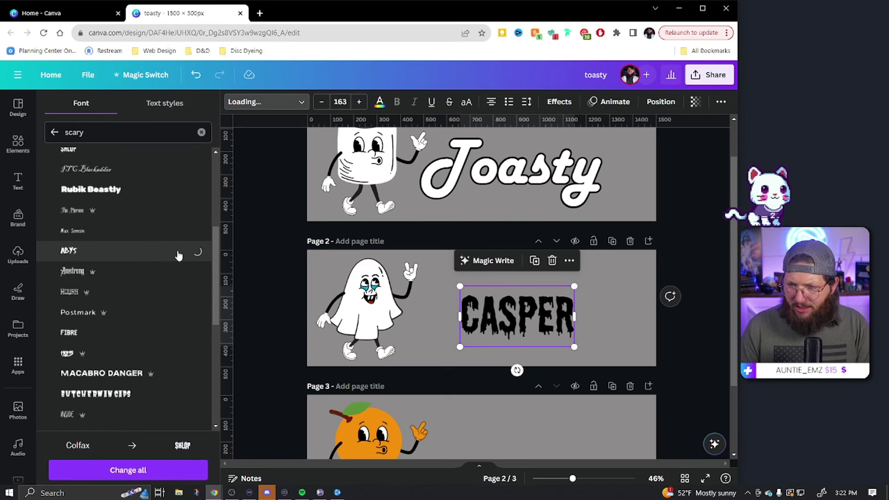
click(144, 277)
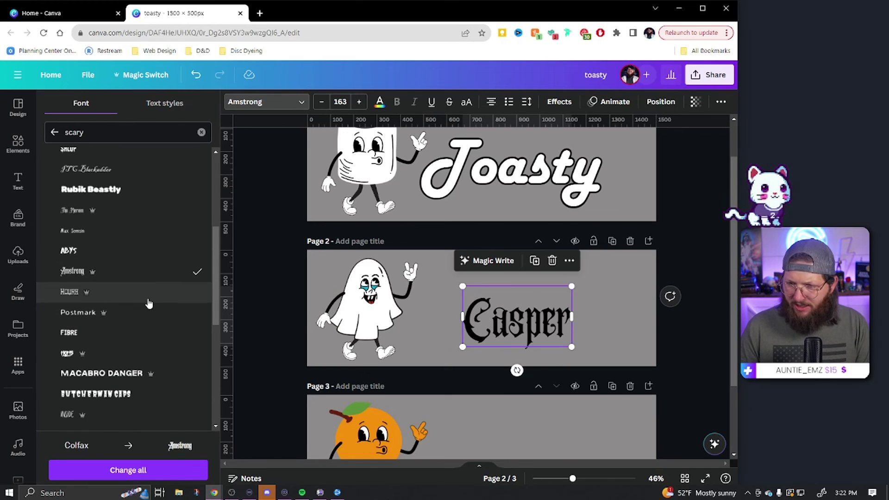
click(145, 333)
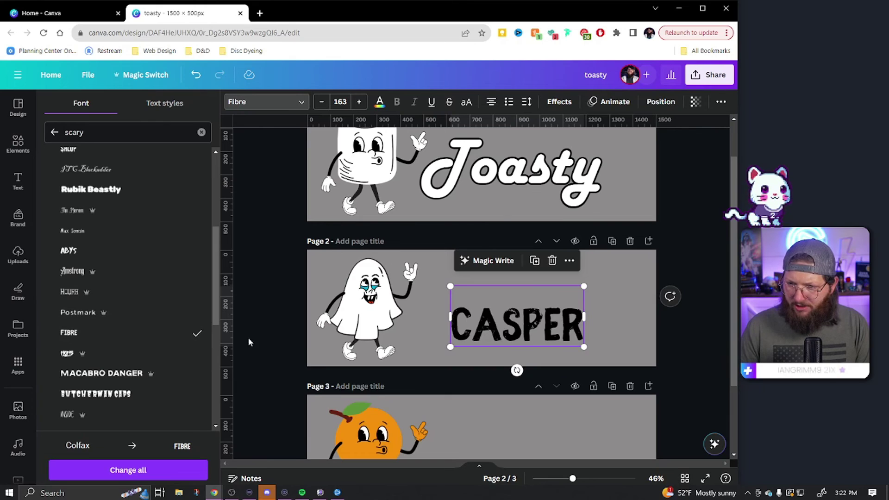
Set the Casper text in Butcherman Caps, colour it white and position it next to the ghost's raised hand.
scroll(157, 361, down, 1)
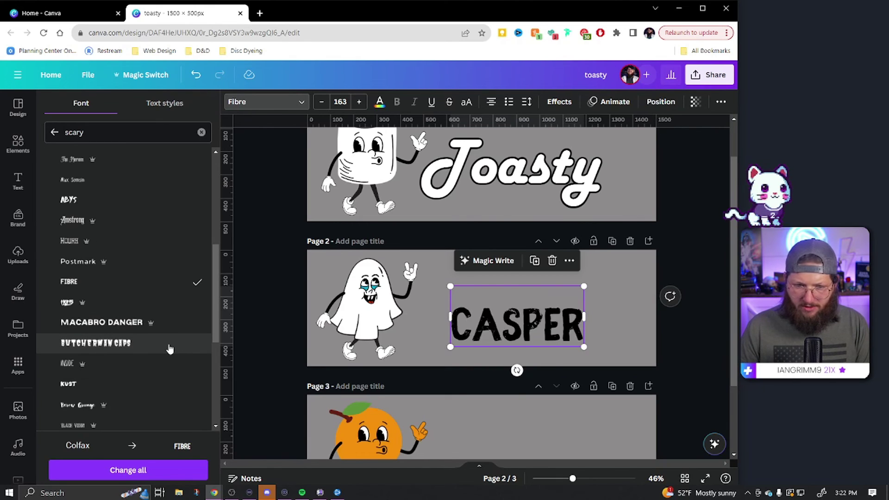
drag(510, 316, 518, 314)
click(380, 102)
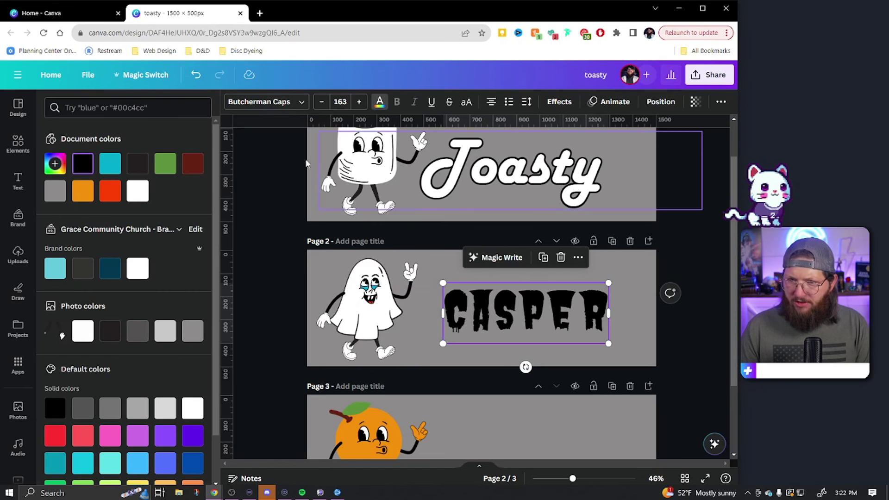
click(137, 190)
key(Escape)
click(699, 363)
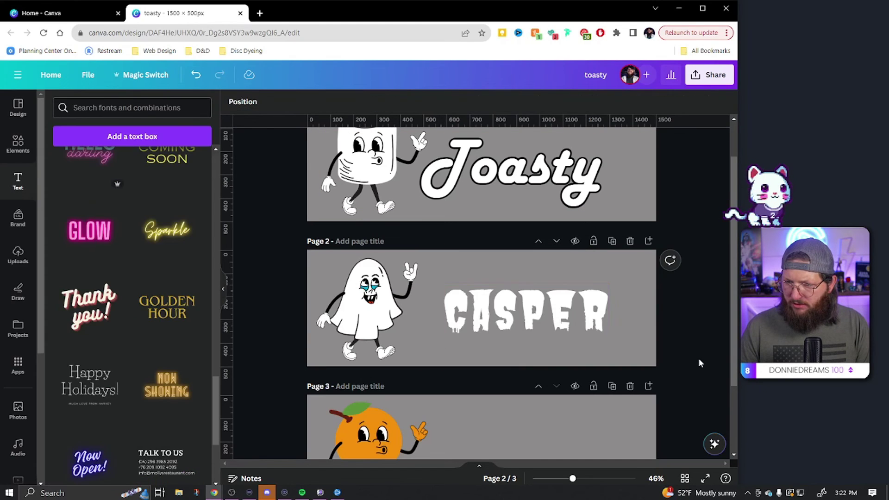
drag(524, 315, 510, 315)
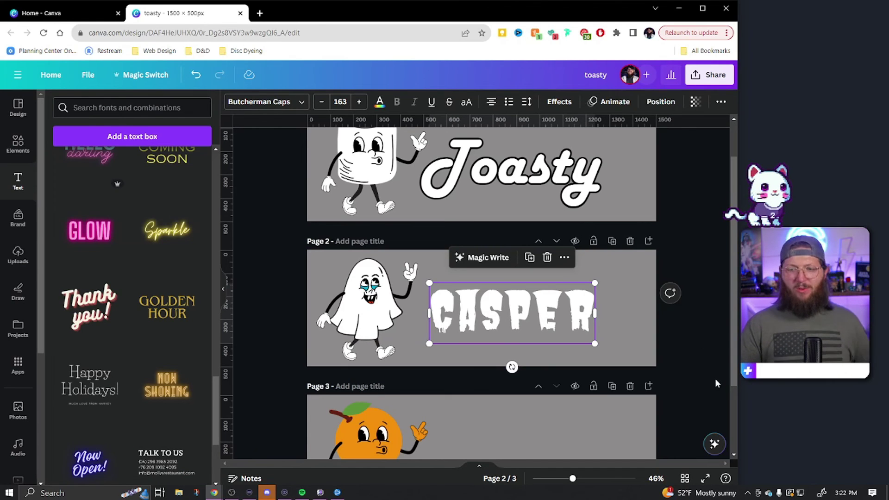
Lower the Toasty text on page 1, then group the marshmallow's parts and shrink the mascot to stand on top of the lettering.
scroll(710, 375, up, 1)
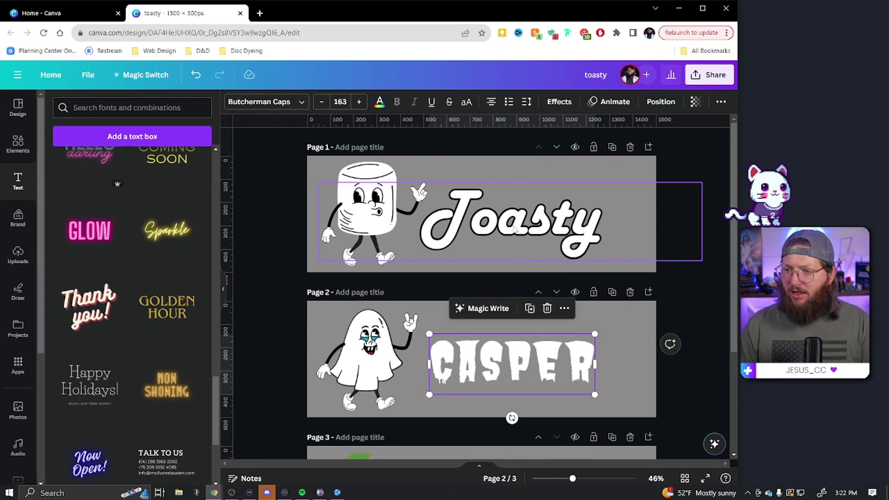
drag(574, 215, 550, 229)
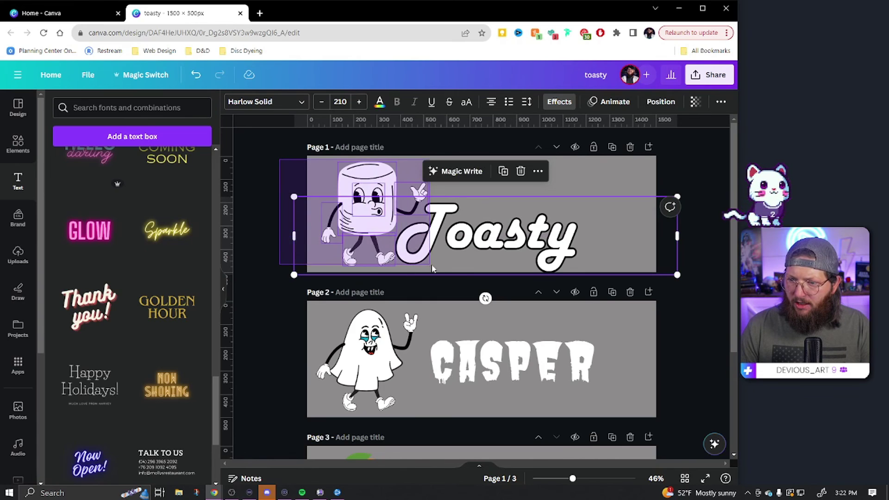
click(366, 182)
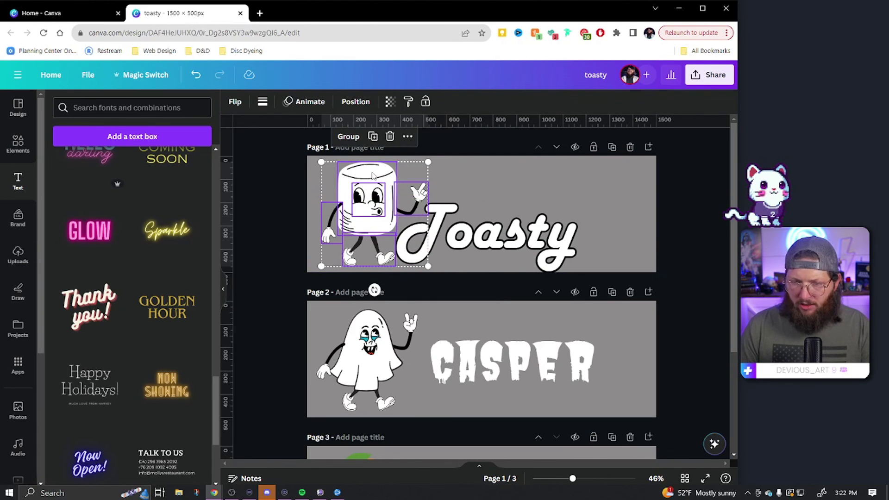
click(346, 137)
drag(428, 162, 531, 155)
click(694, 246)
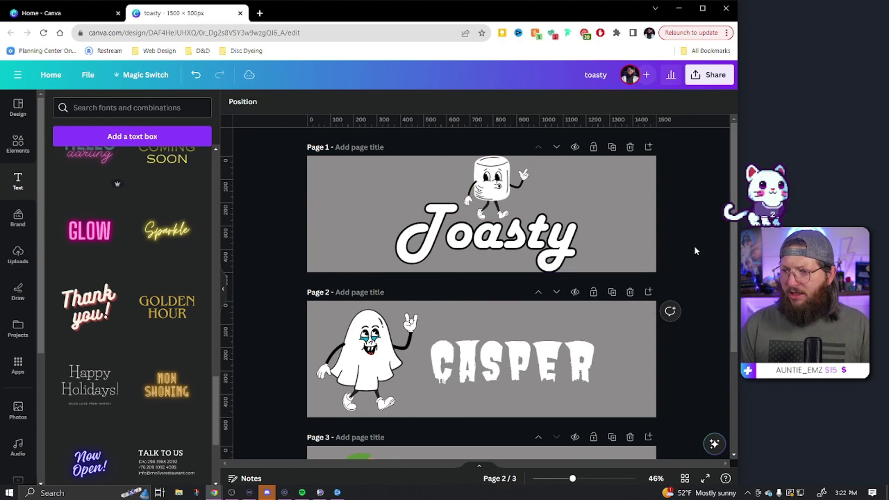